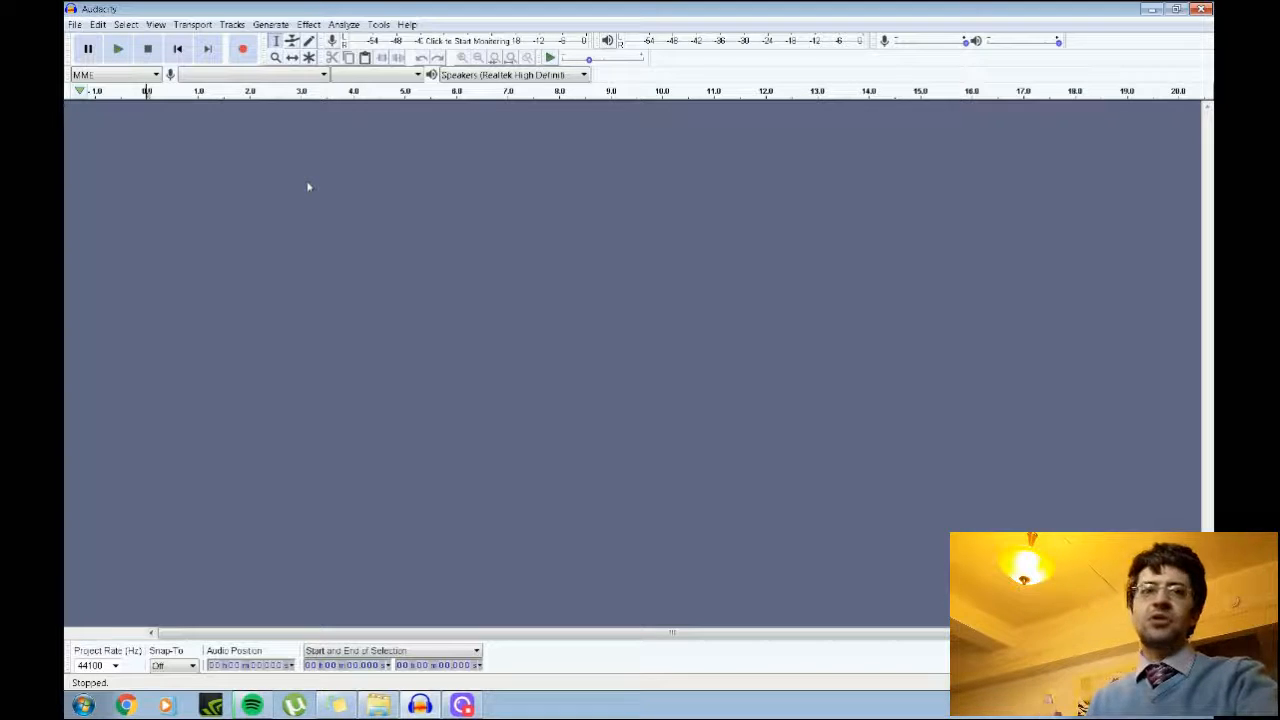
Step: Import the Fireplace audio file from the Audacity folder within the desktop folders, reading it directly from the original
{"action": "left_click", "coordinate": [76, 24]}
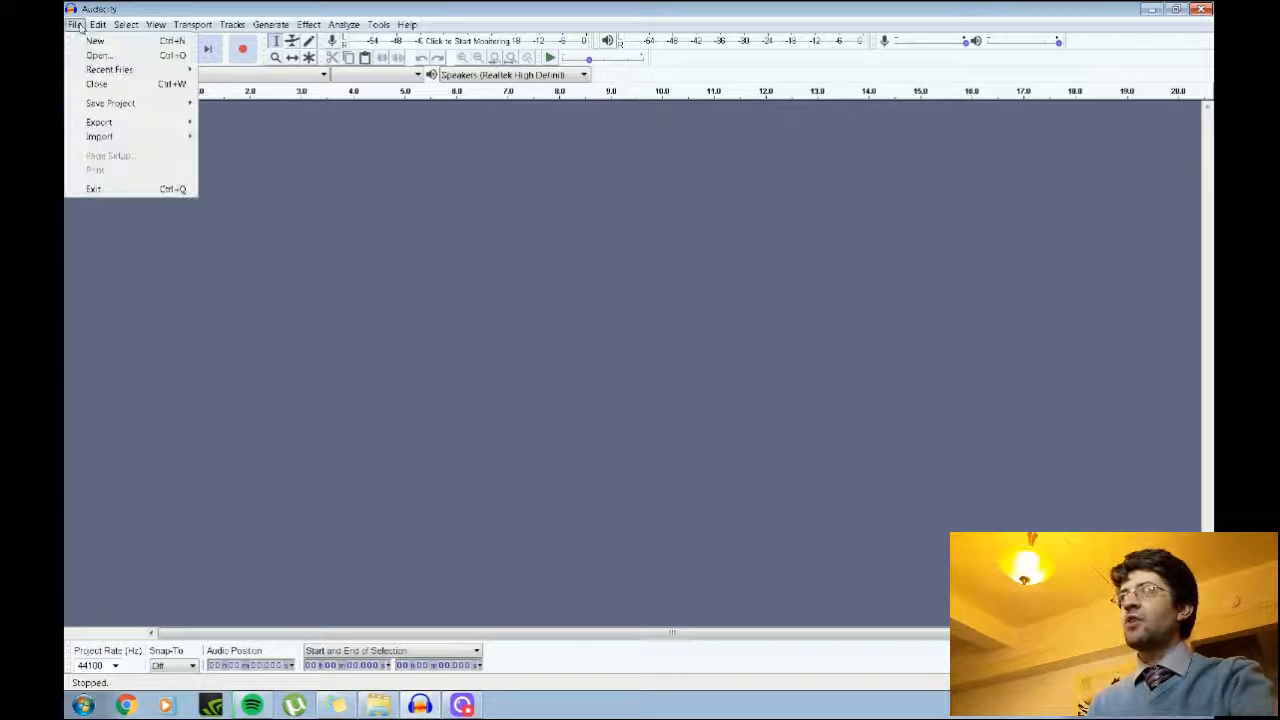
{"action": "mouse_move", "coordinate": [104, 139]}
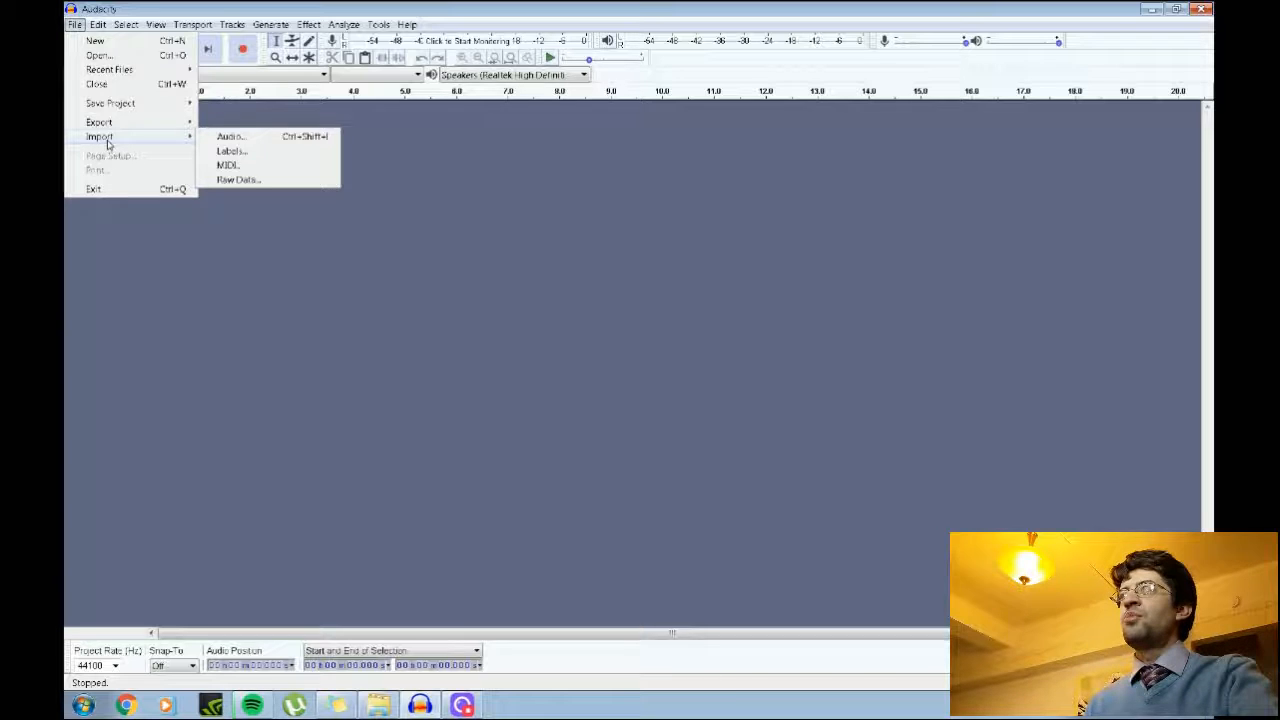
{"action": "left_click", "coordinate": [221, 138]}
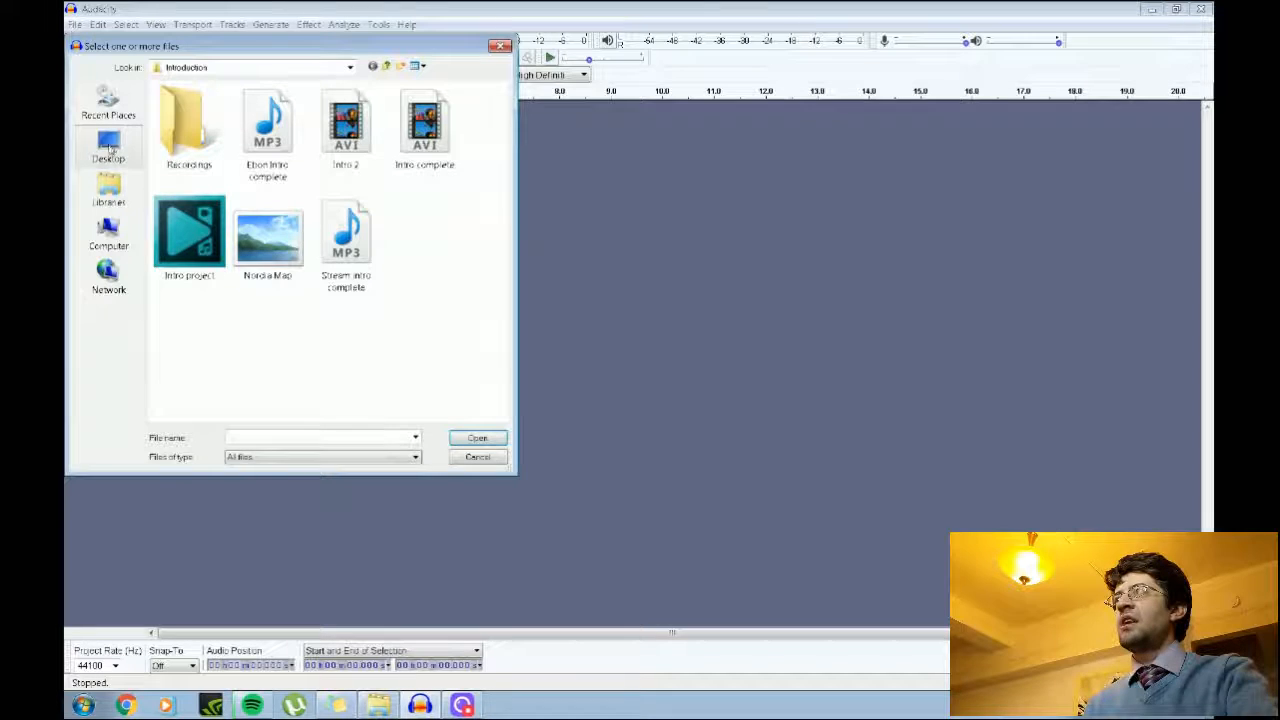
{"action": "left_click", "coordinate": [109, 148]}
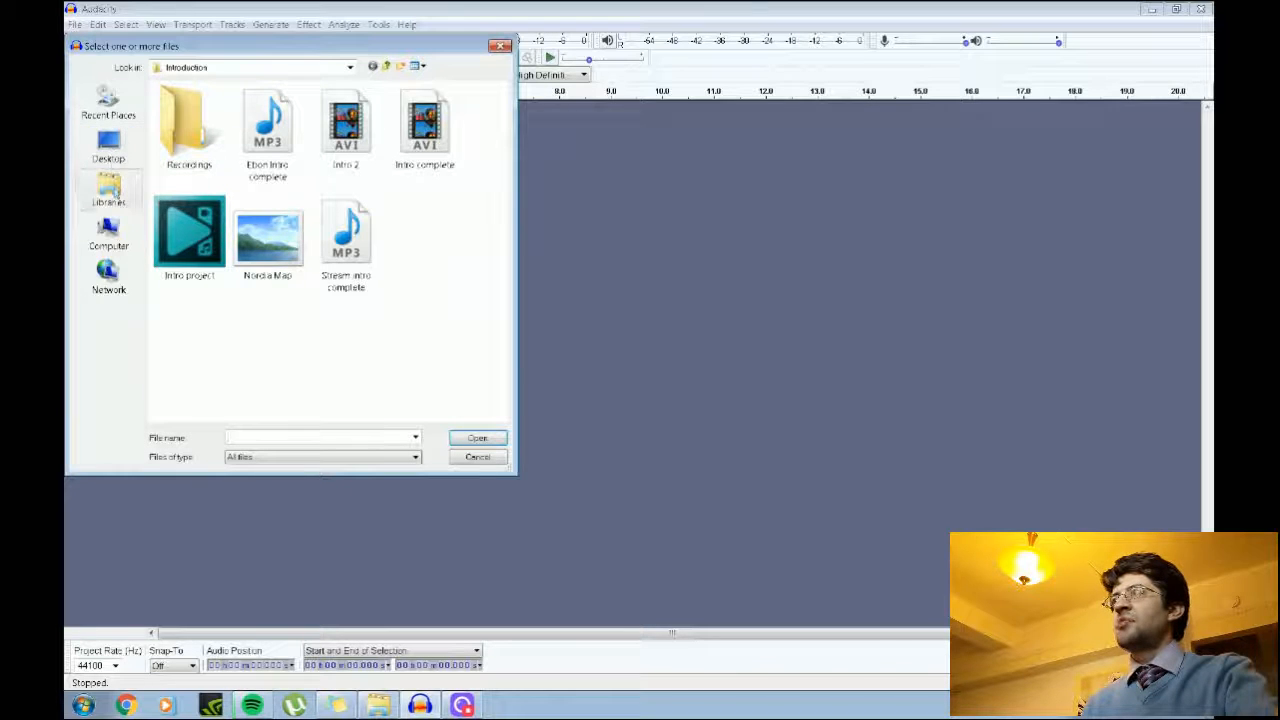
{"action": "scroll", "coordinate": [338, 300], "scroll_direction": "down", "scroll_amount": 3}
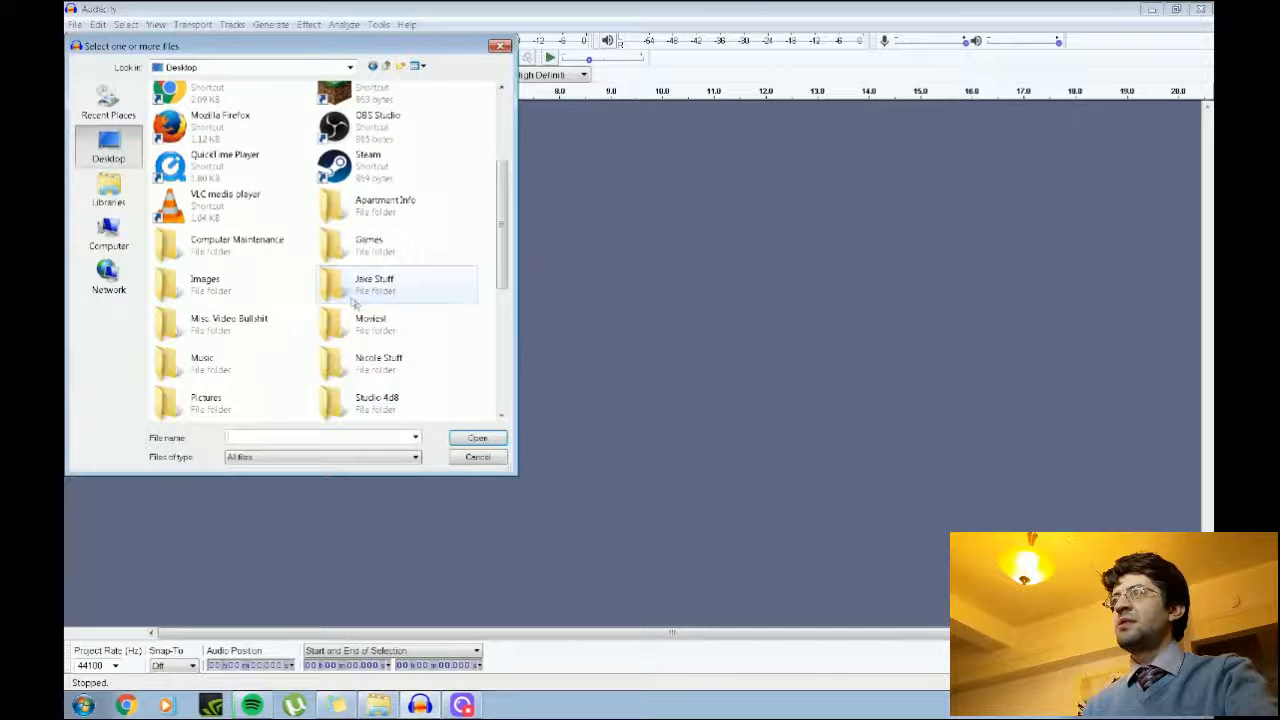
{"action": "double_click", "coordinate": [352, 300]}
{"action": "double_click", "coordinate": [257, 220]}
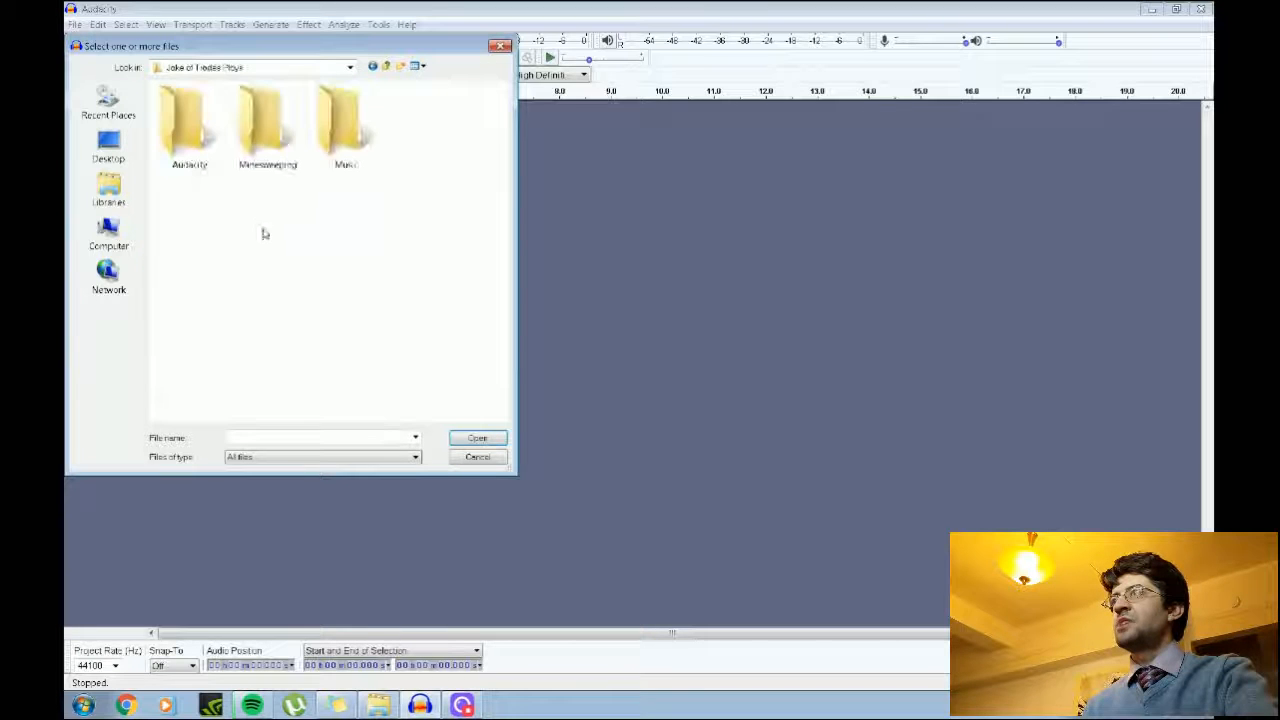
{"action": "double_click", "coordinate": [186, 135]}
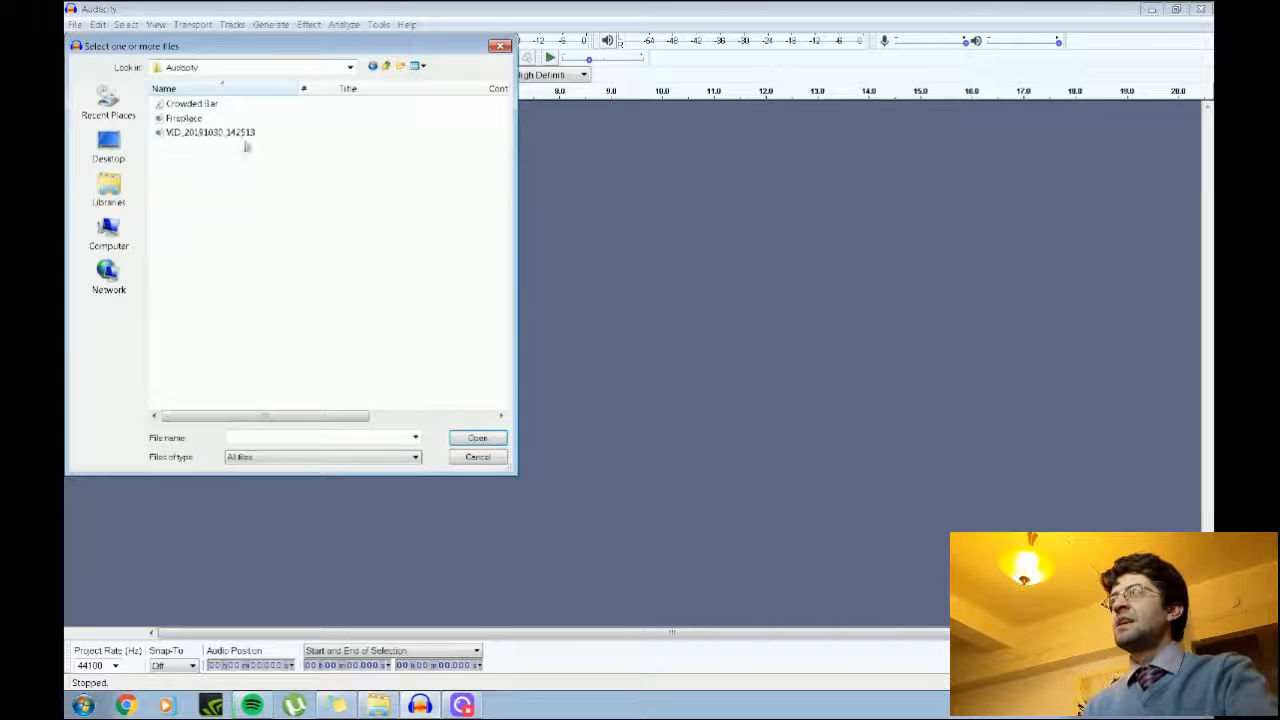
{"action": "left_click", "coordinate": [190, 118]}
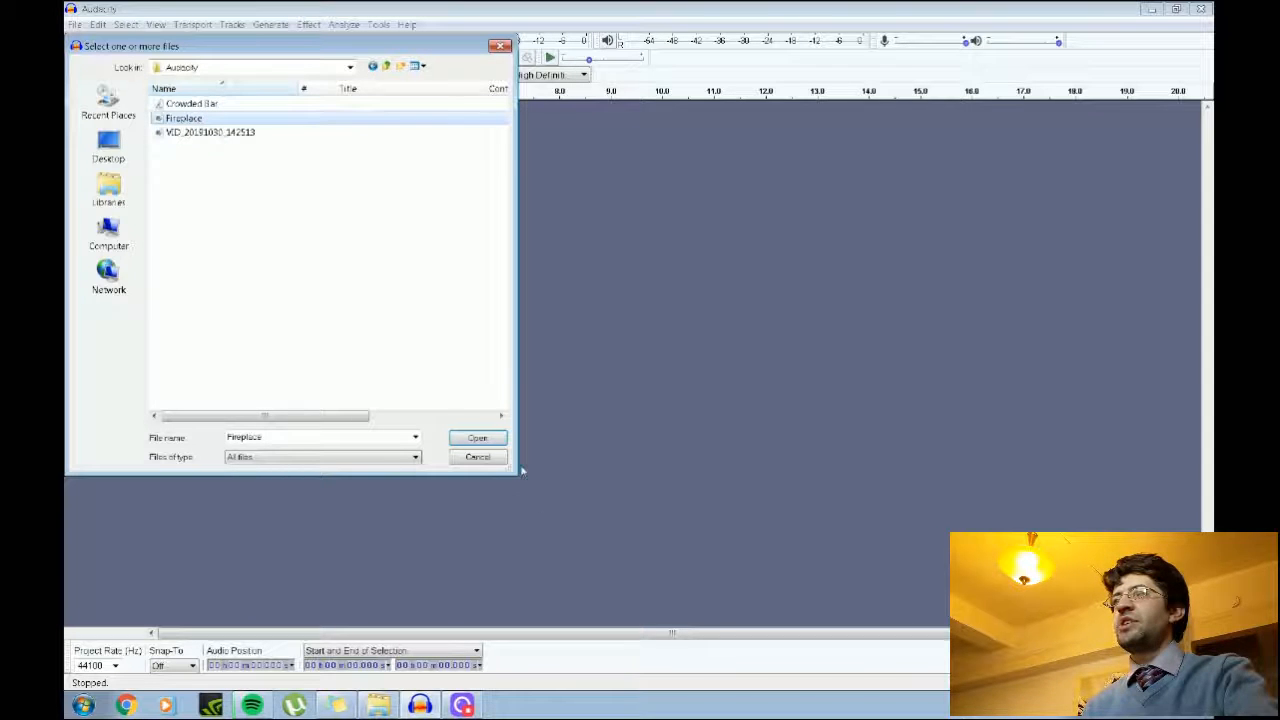
{"action": "left_click", "coordinate": [477, 438]}
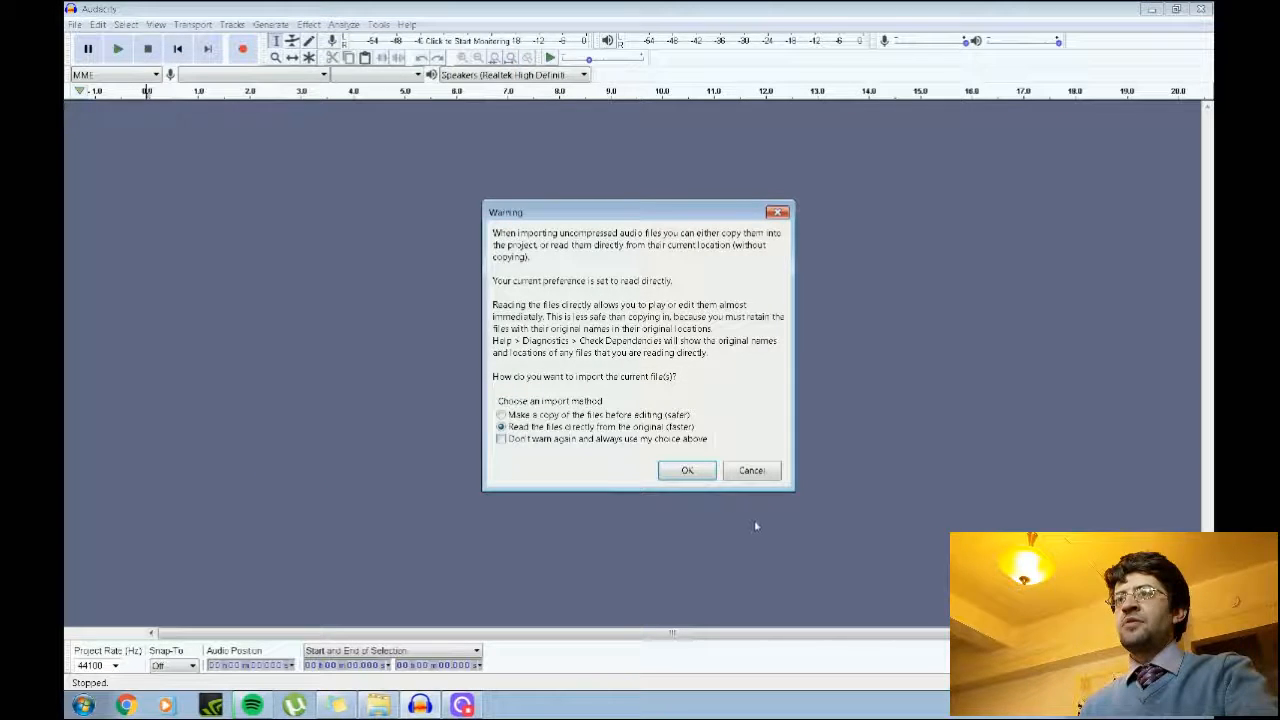
{"action": "left_click", "coordinate": [690, 470]}
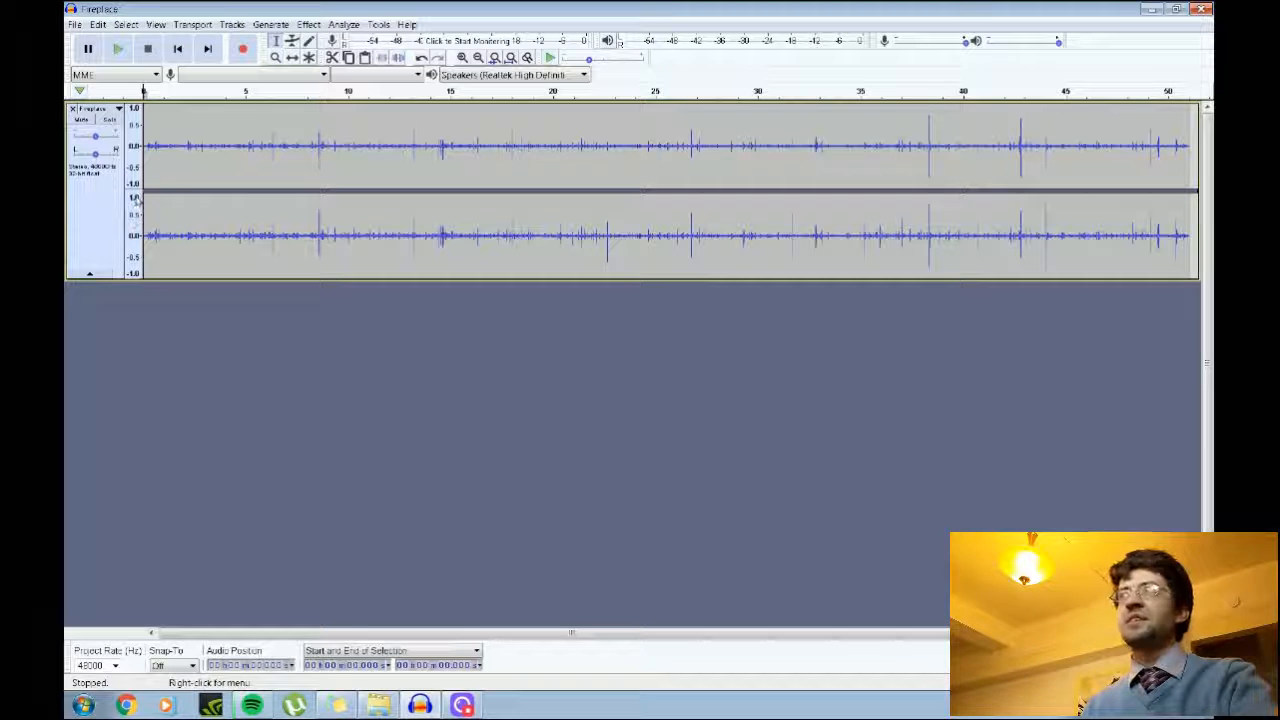
Step: Play the Fireplace track from the start to hear the crackling sound, and stop playback
{"action": "left_click", "coordinate": [118, 50]}
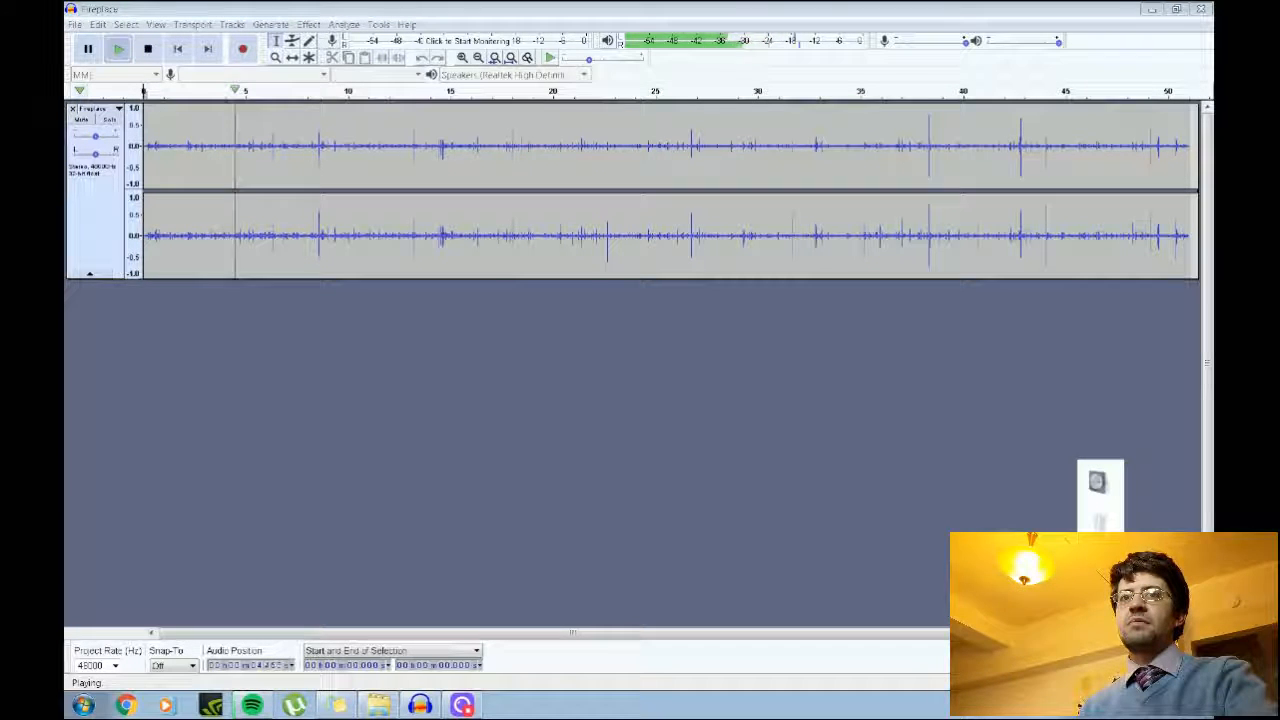
{"action": "left_click", "coordinate": [622, 460]}
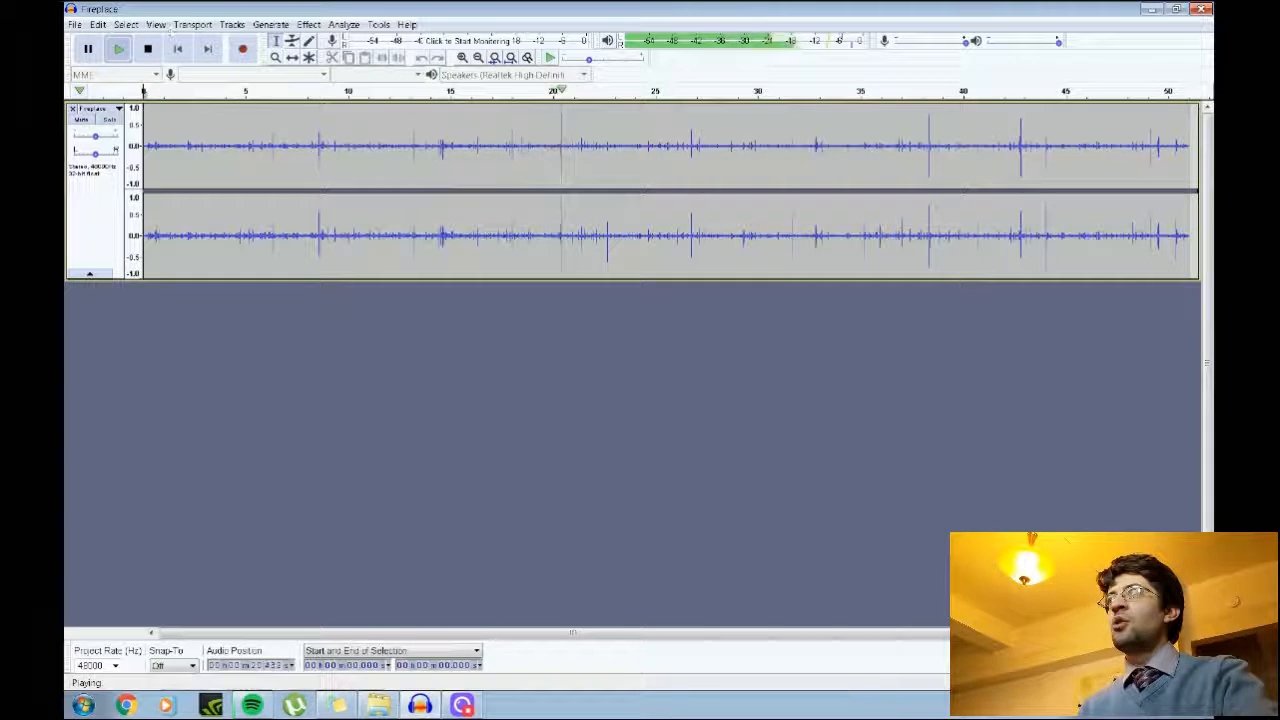
{"action": "left_click", "coordinate": [148, 50]}
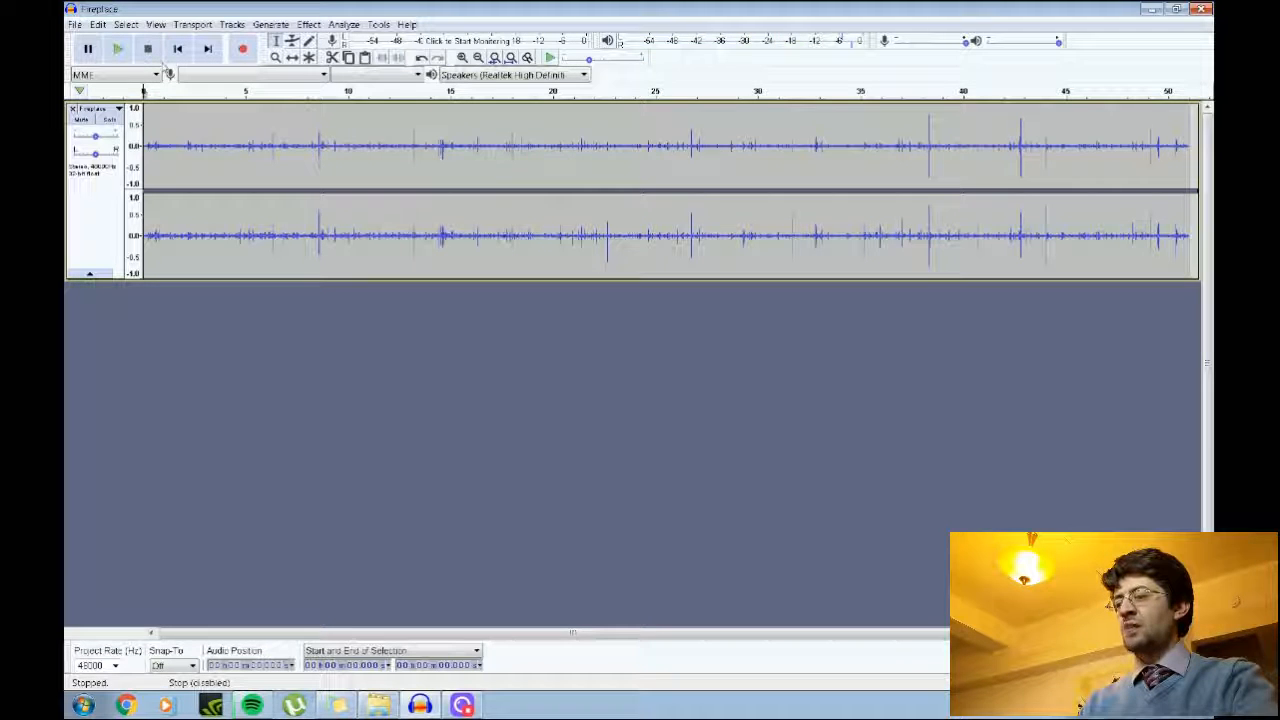
Step: Paste a copy of the whole Fireplace clip at the track's end and shift it flush against the original
{"action": "key", "text": "ctrl+a"}
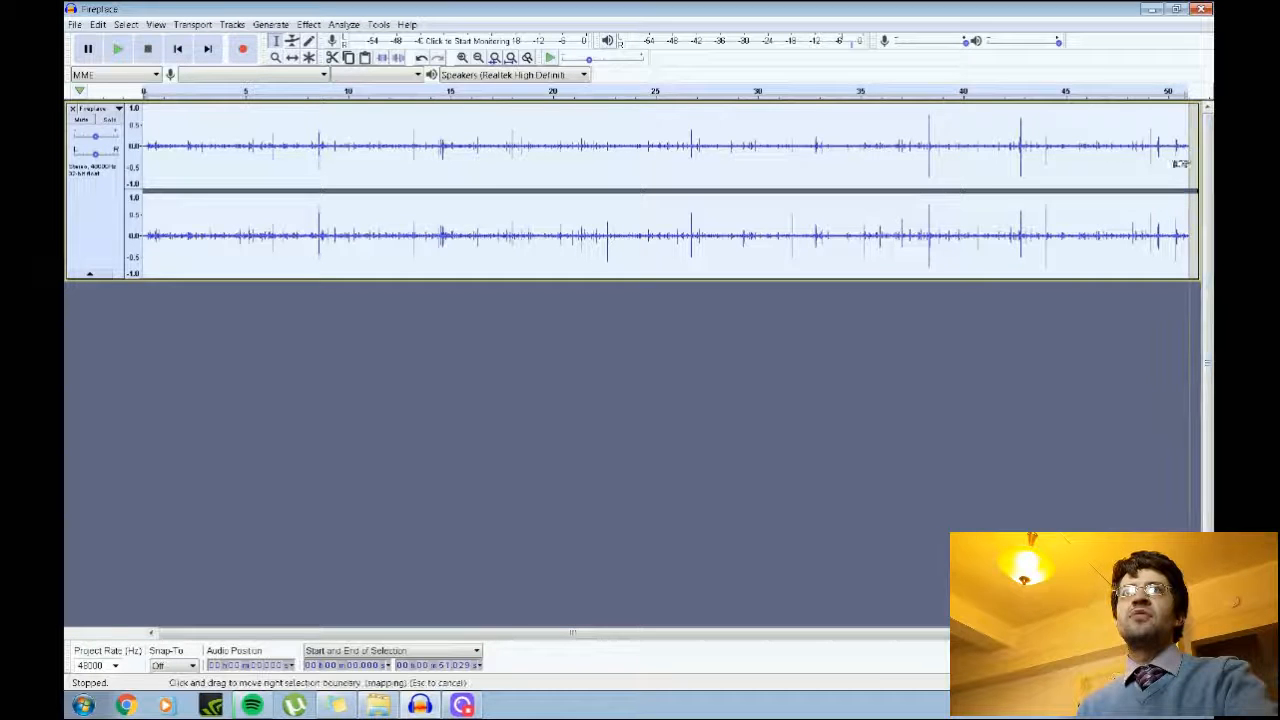
{"action": "left_click", "coordinate": [1197, 165]}
{"action": "left_click", "coordinate": [1193, 163]}
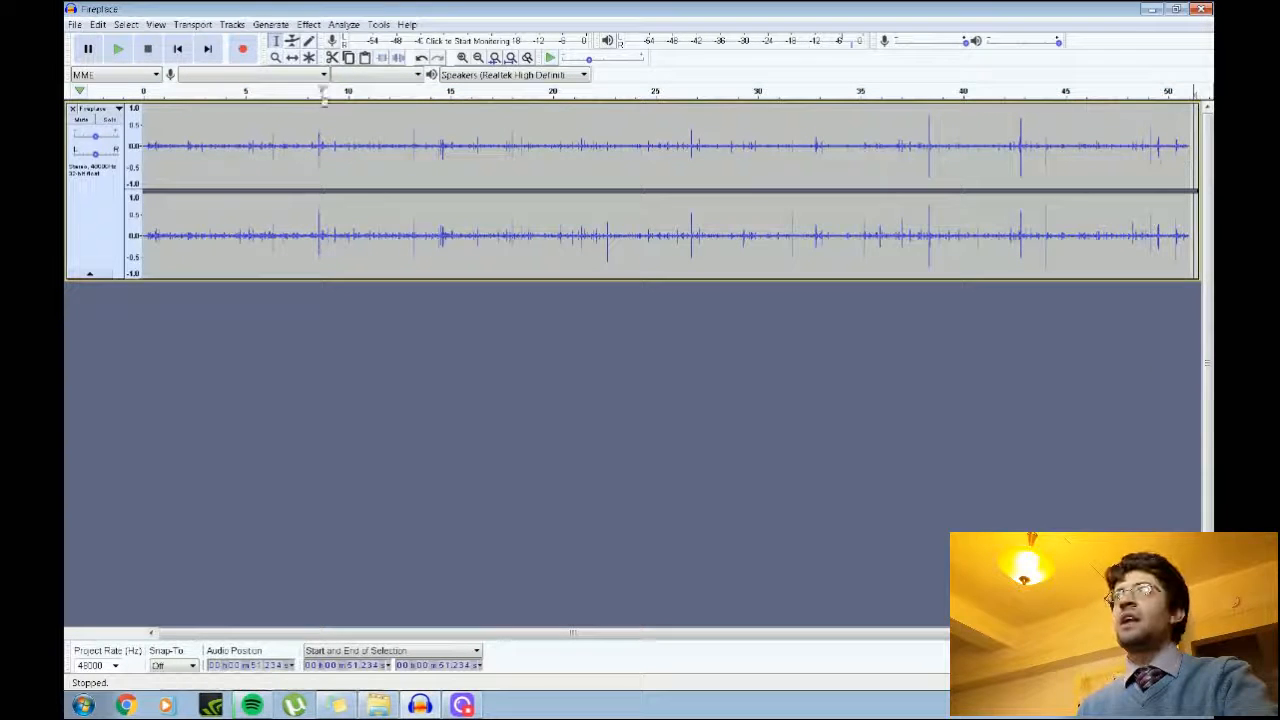
{"action": "left_click", "coordinate": [366, 58]}
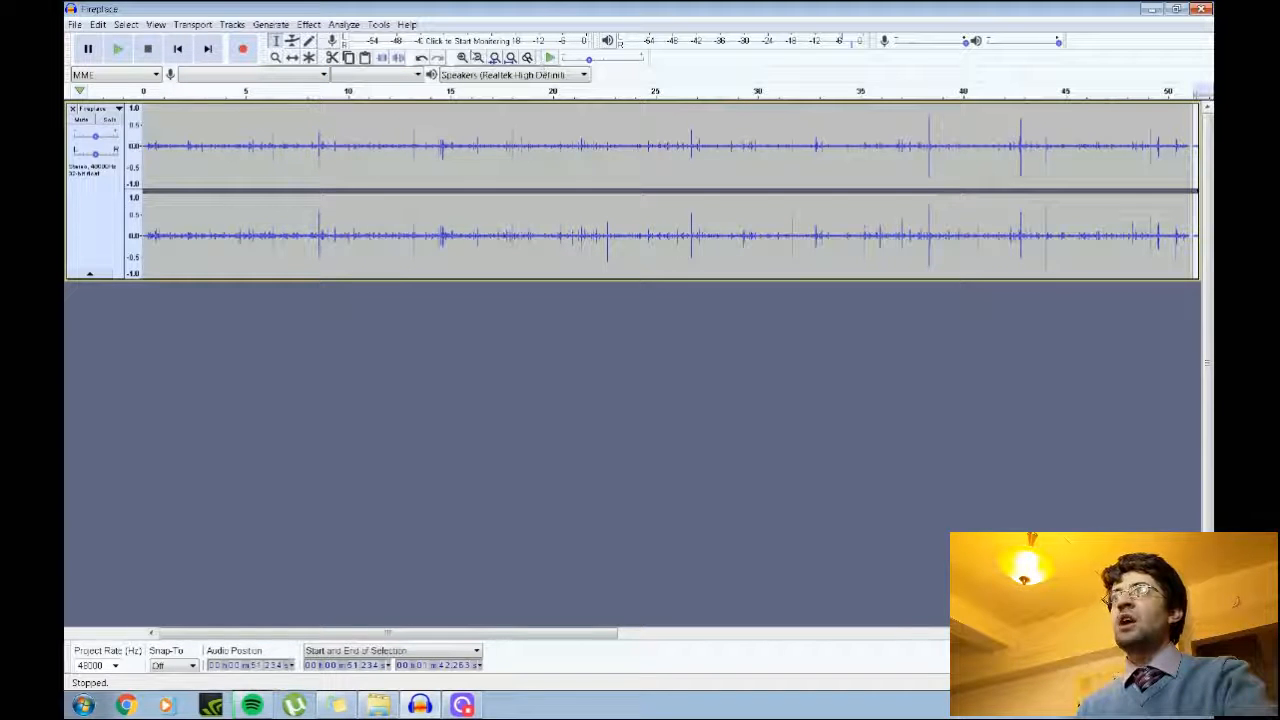
{"action": "left_click", "coordinate": [478, 57]}
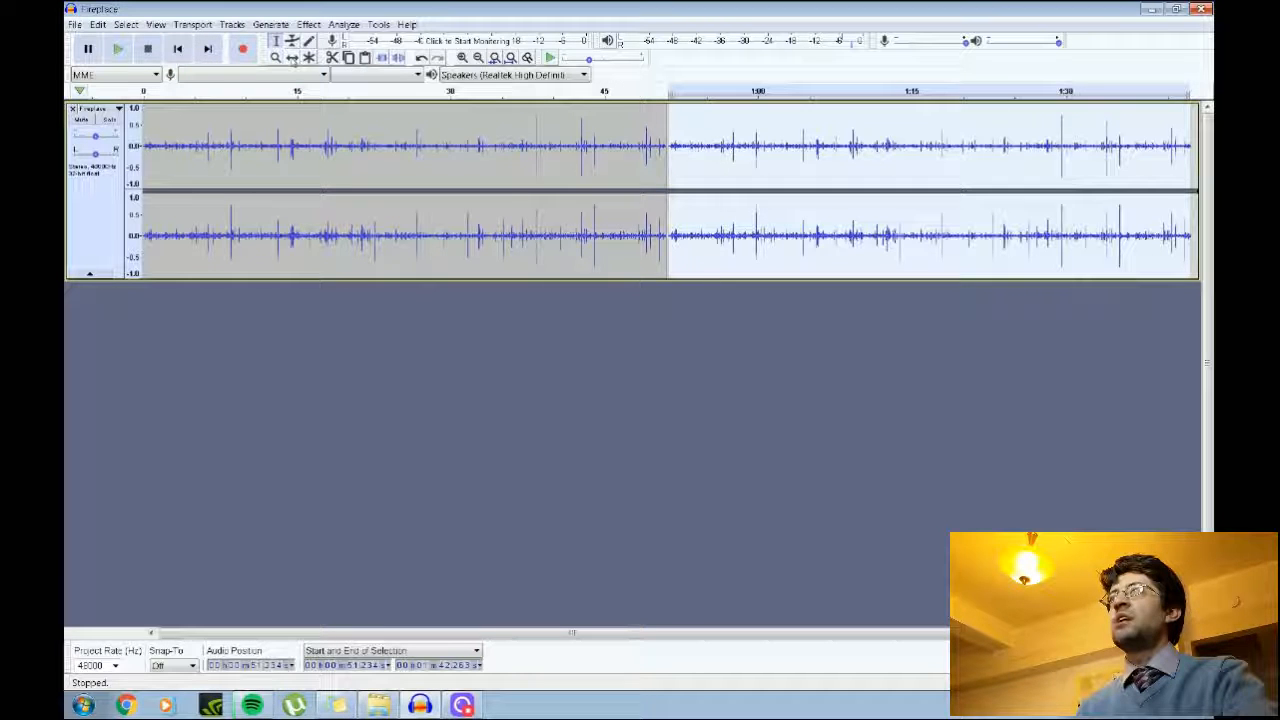
{"action": "left_click", "coordinate": [292, 57]}
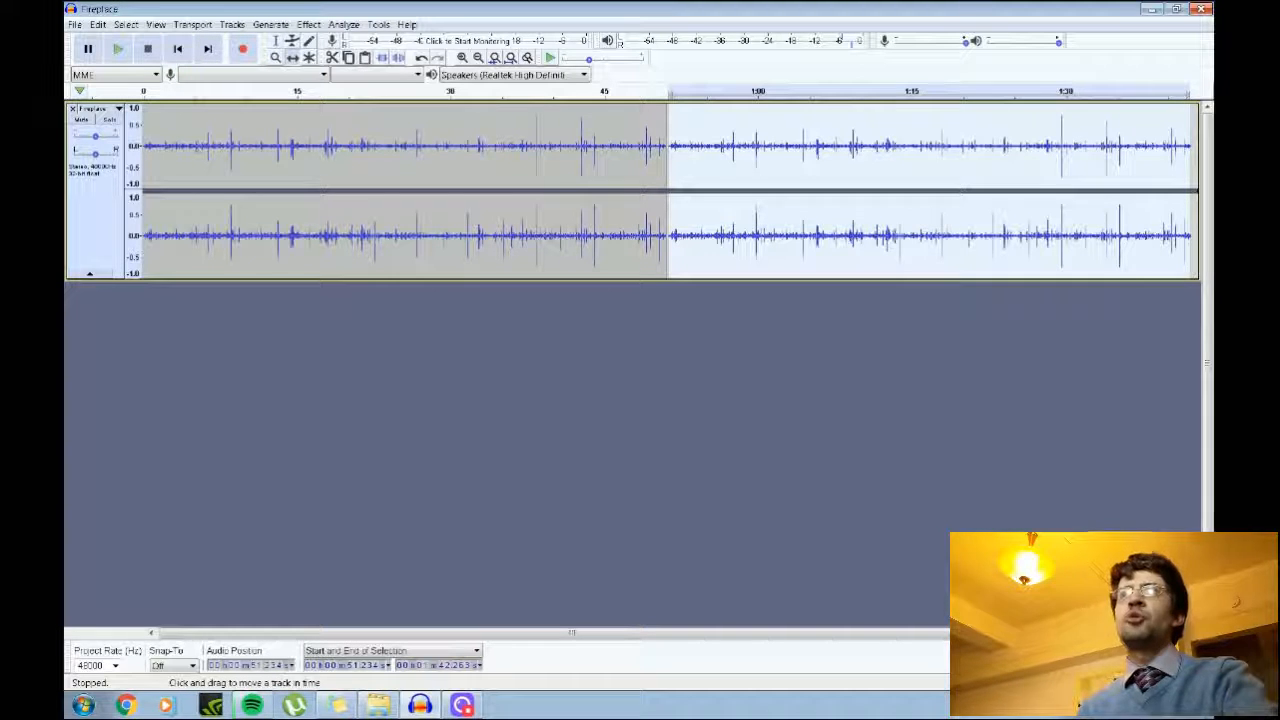
{"action": "mouse_move", "coordinate": [780, 230]}
{"action": "left_mouse_down"}
{"action": "mouse_move", "coordinate": [841, 230]}
{"action": "mouse_move", "coordinate": [779, 230]}
{"action": "left_mouse_up"}
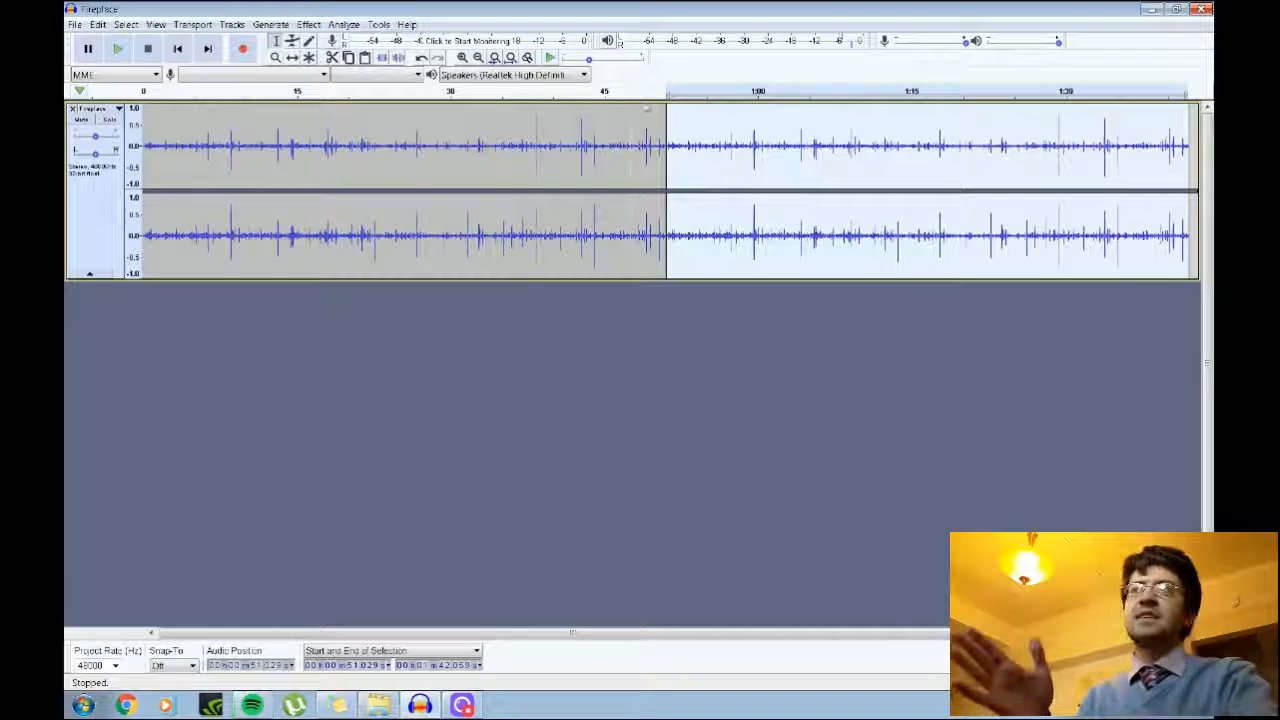
Step: Play back the seam between the two Fireplace clips and cut the audio from about 50.77 s to 51.38 s around it
{"action": "left_click", "coordinate": [636, 92]}
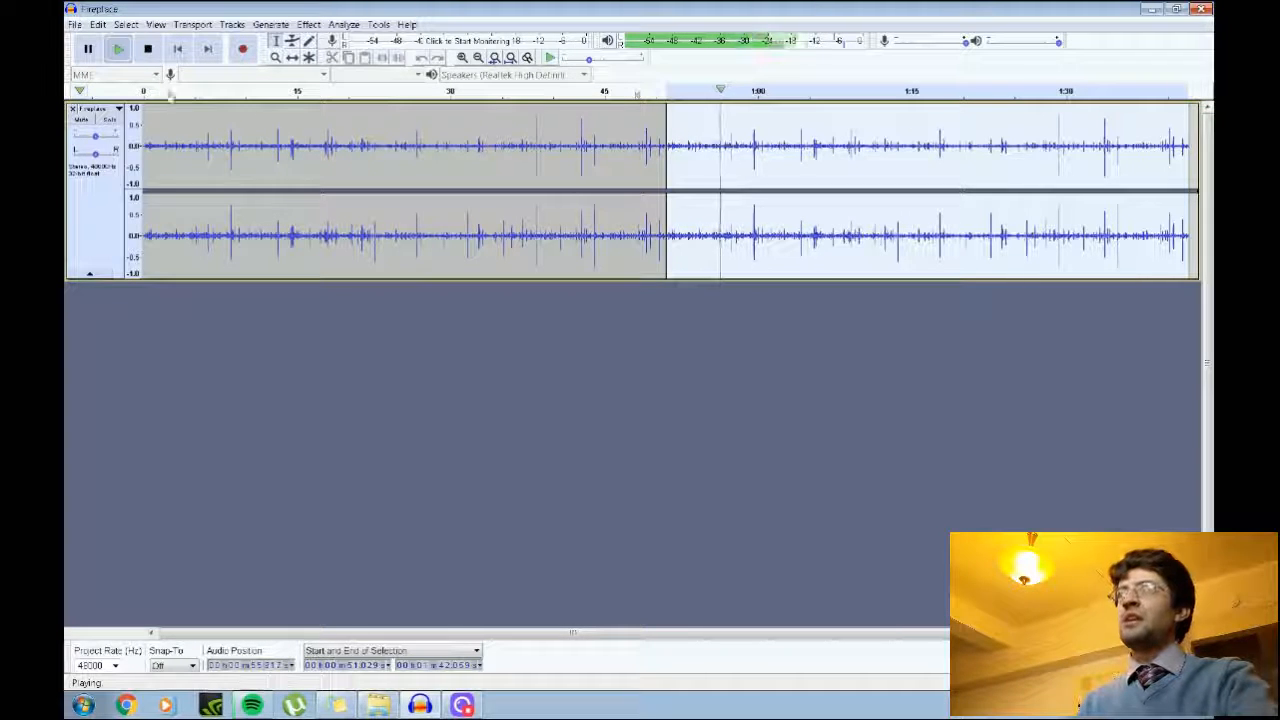
{"action": "key", "text": "space"}
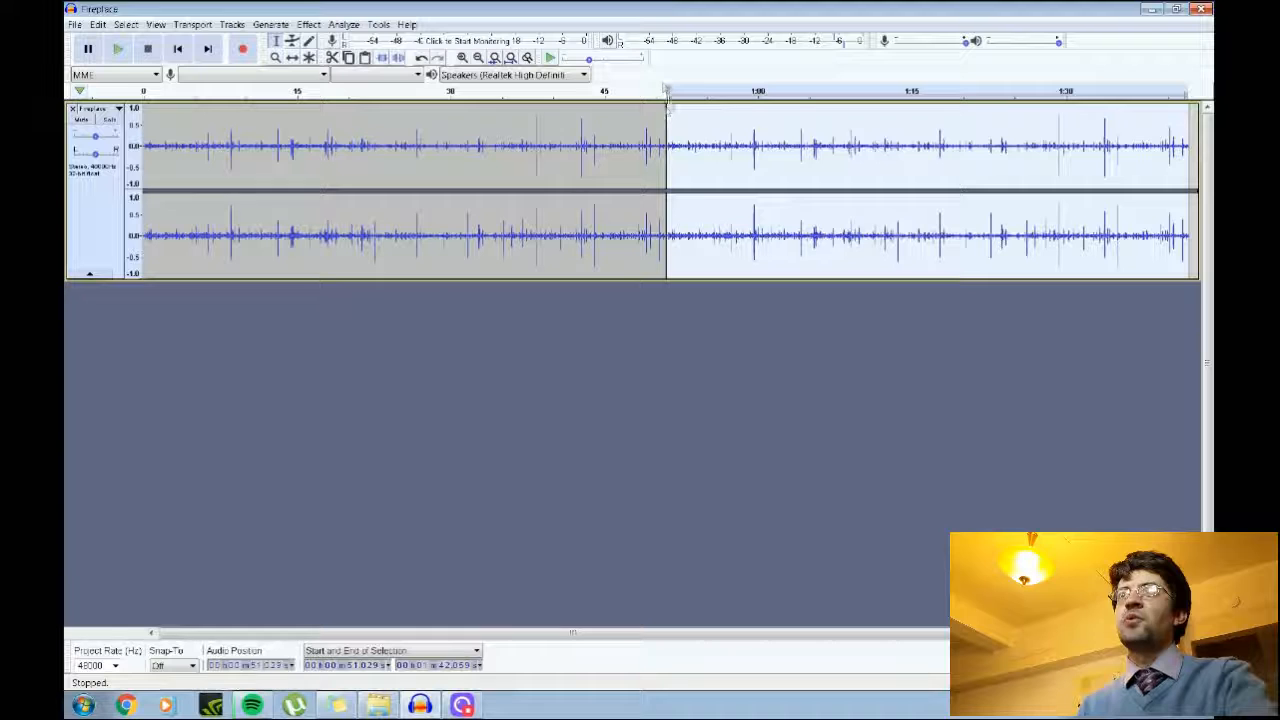
{"action": "left_click", "coordinate": [463, 58]}
{"action": "left_click_drag", "start_coordinate": [656, 632], "coordinate": [470, 628]}
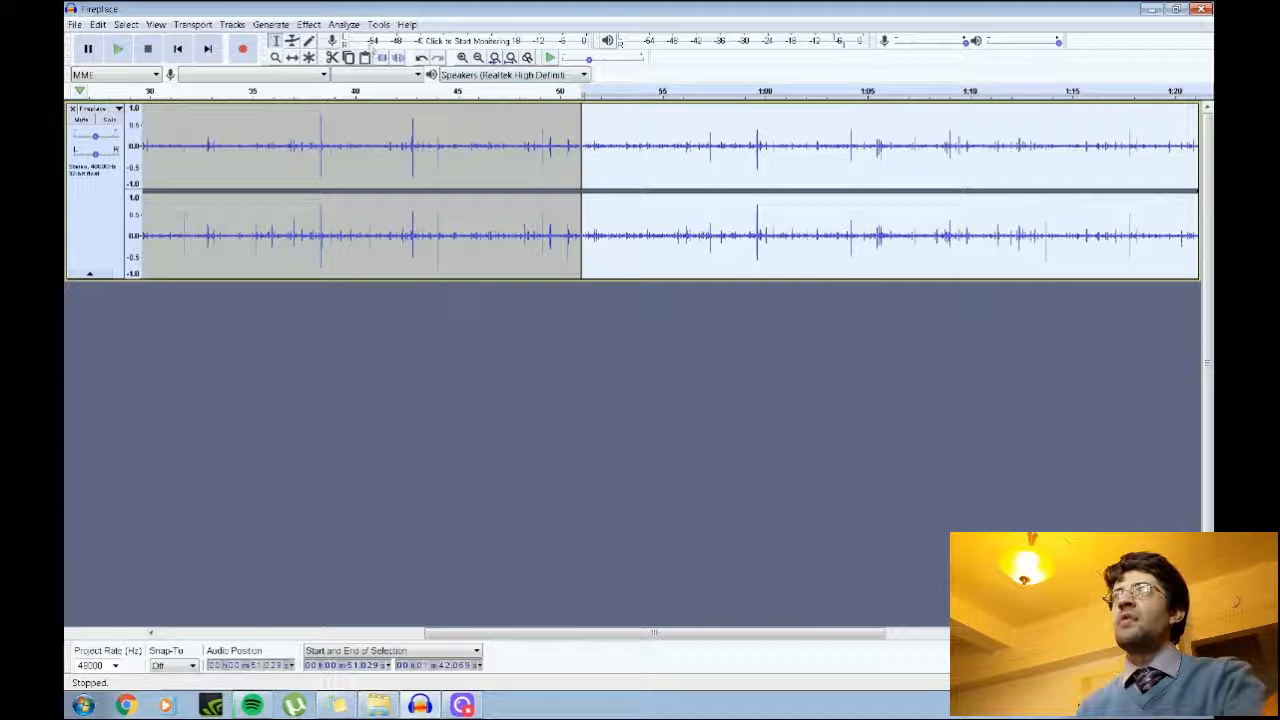
{"action": "left_click", "coordinate": [463, 57]}
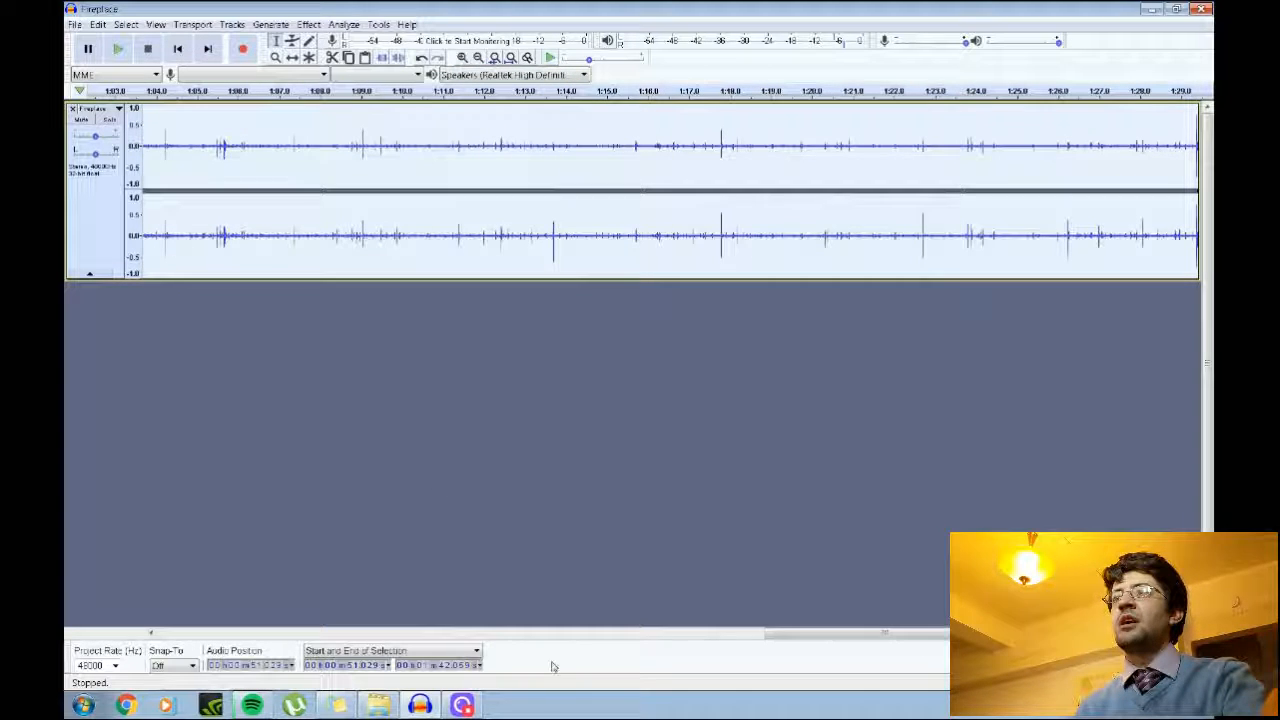
{"action": "left_click_drag", "start_coordinate": [781, 635], "coordinate": [784, 638]}
{"action": "left_click_drag", "start_coordinate": [627, 636], "coordinate": [537, 637]}
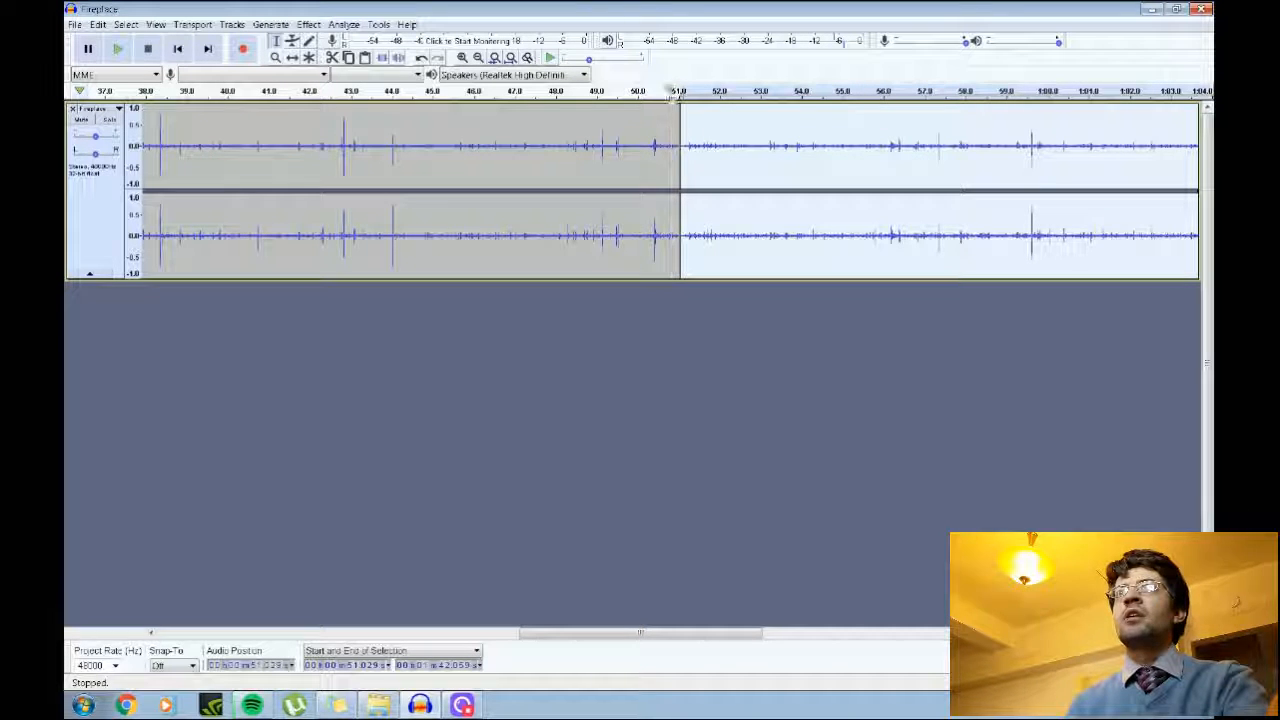
{"action": "left_click", "coordinate": [670, 170]}
{"action": "left_click_drag", "start_coordinate": [670, 170], "coordinate": [693, 170]}
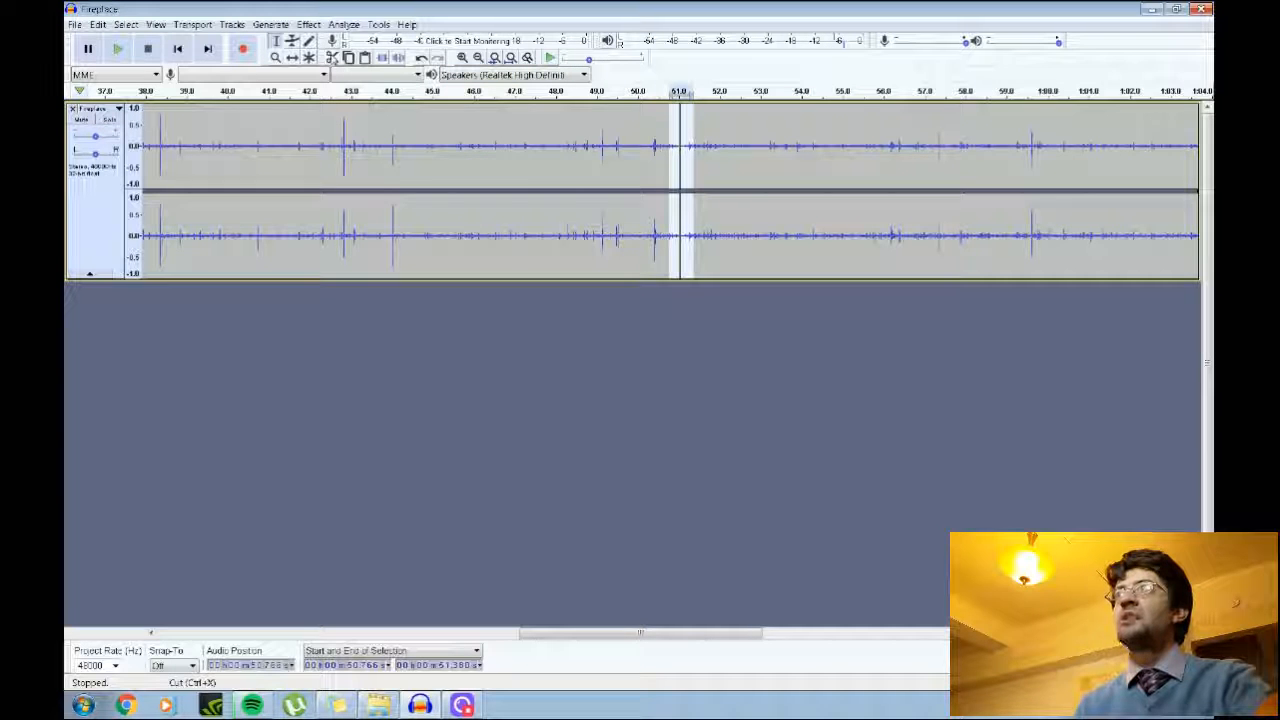
{"action": "left_click", "coordinate": [332, 56]}
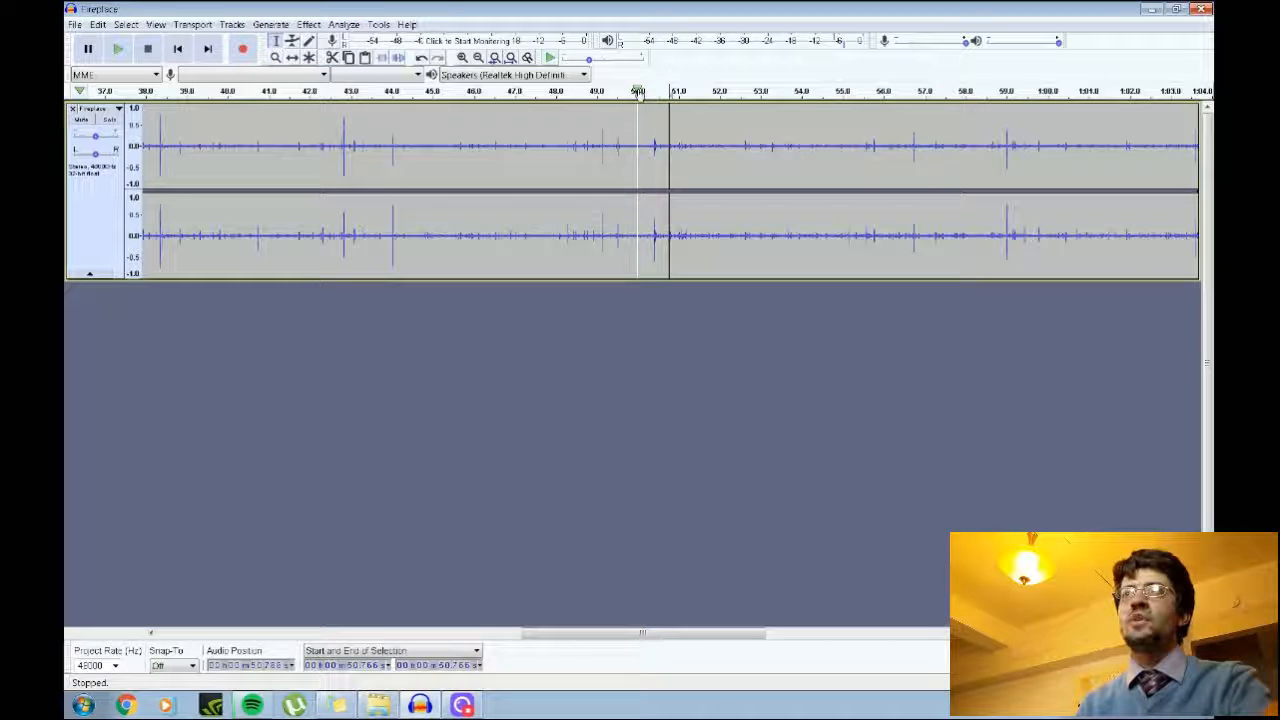
Step: Play across the edited seam from about 50 s and again from about 48 s to check the transition
{"action": "left_click", "coordinate": [638, 91]}
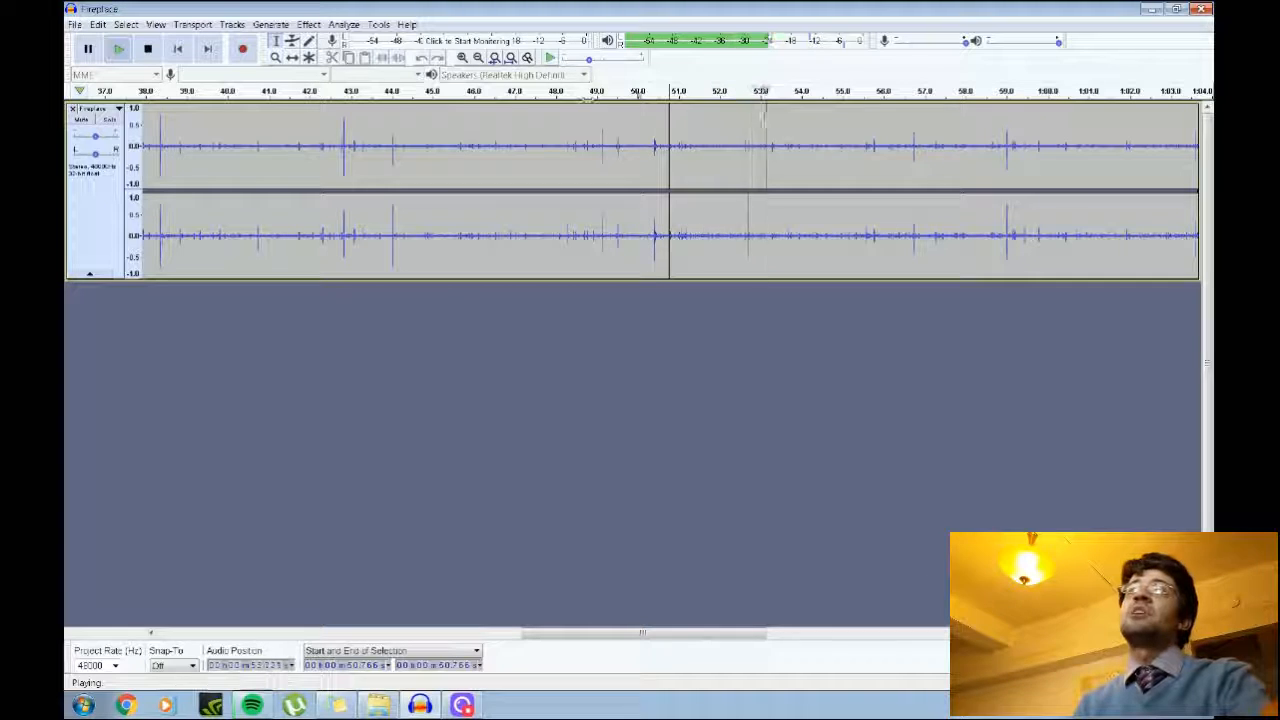
{"action": "left_click", "coordinate": [570, 90]}
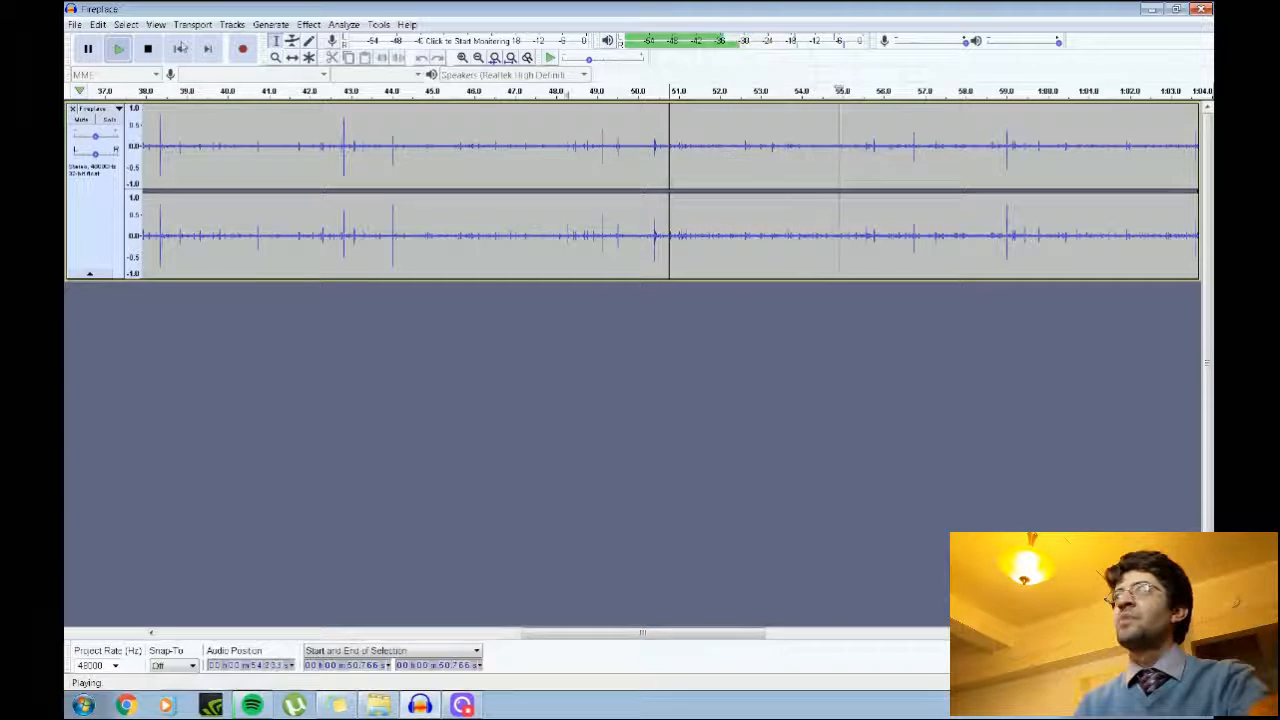
{"action": "left_click", "coordinate": [148, 47]}
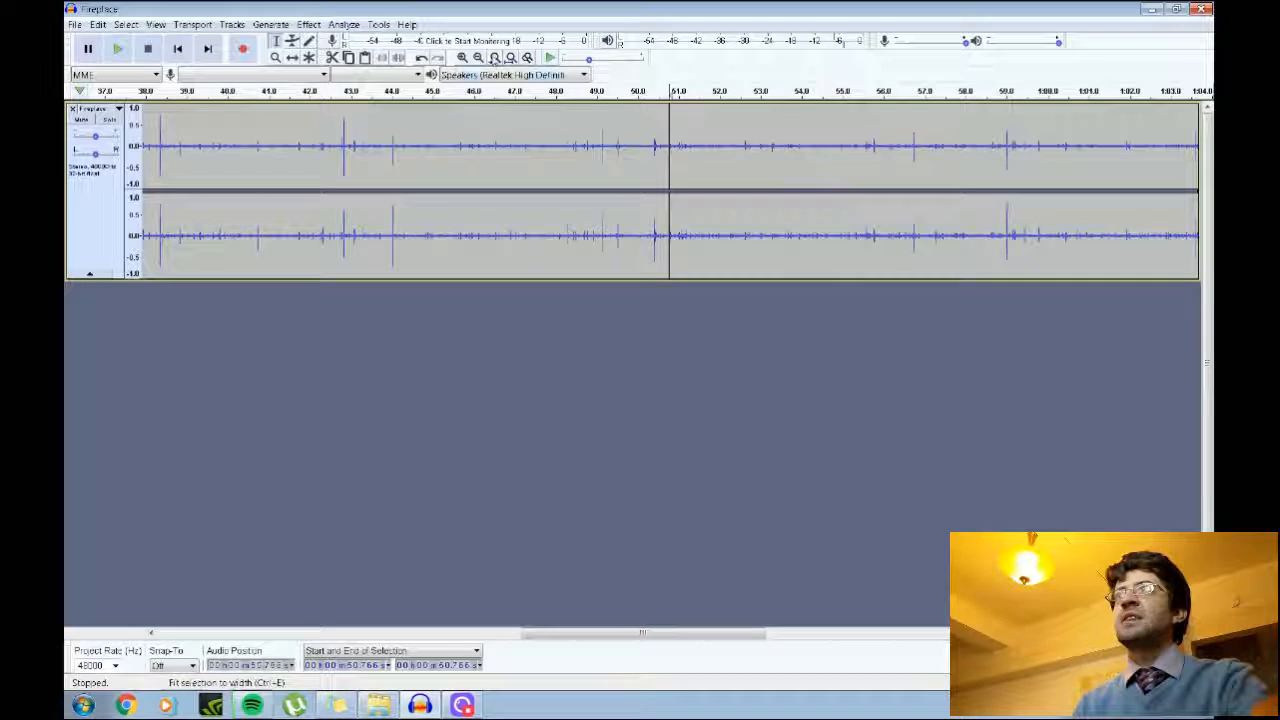
{"action": "left_click", "coordinate": [481, 58]}
{"action": "left_click", "coordinate": [481, 58]}
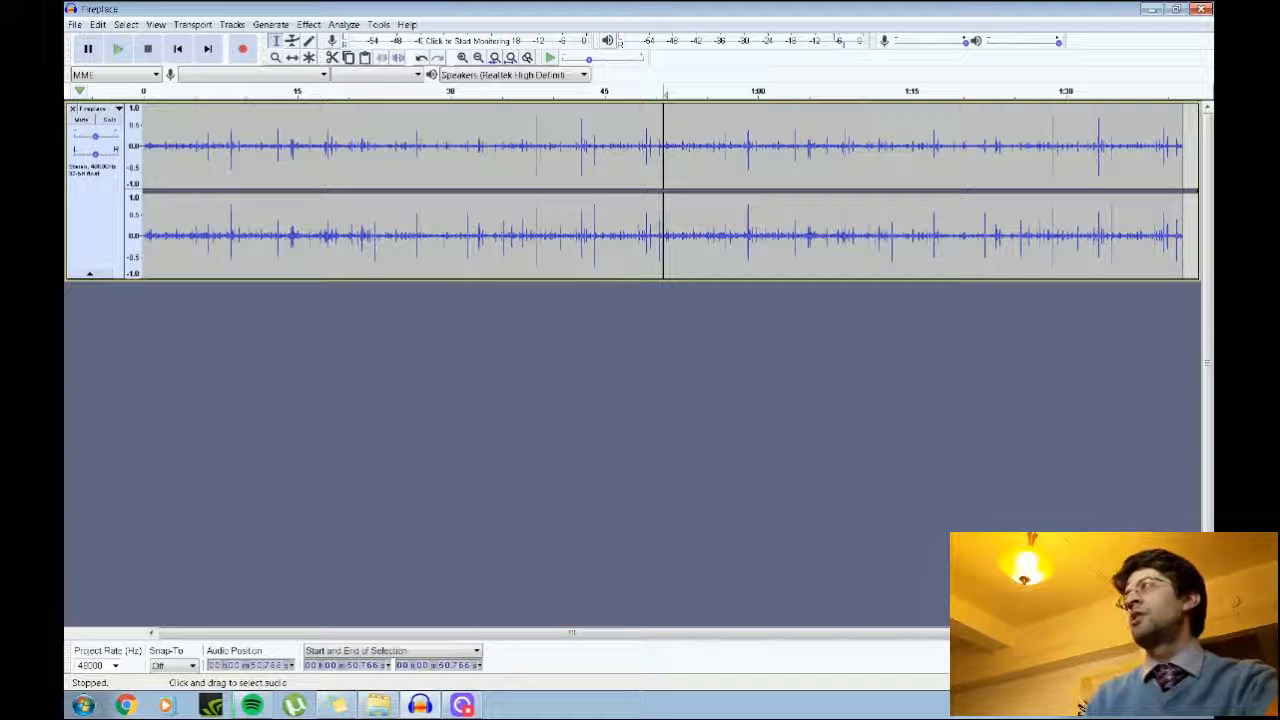
{"action": "left_click", "coordinate": [75, 25]}
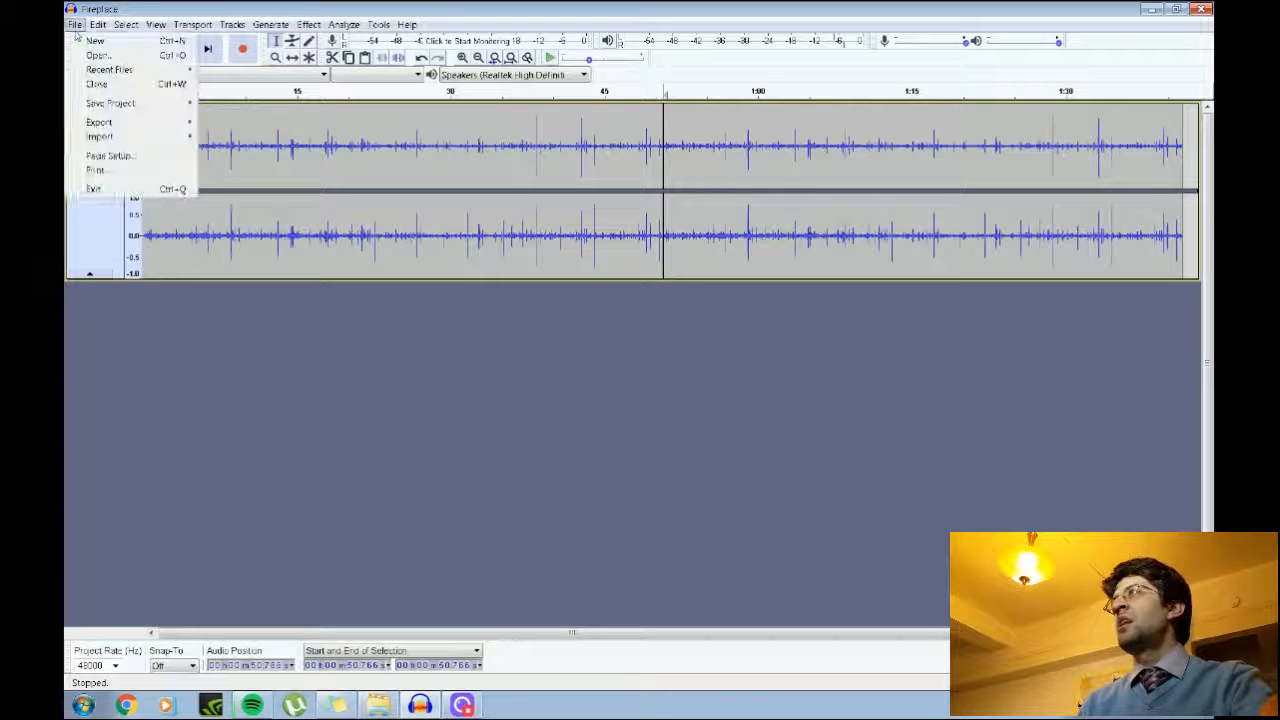
{"action": "mouse_move", "coordinate": [148, 141]}
{"action": "left_click", "coordinate": [231, 151]}
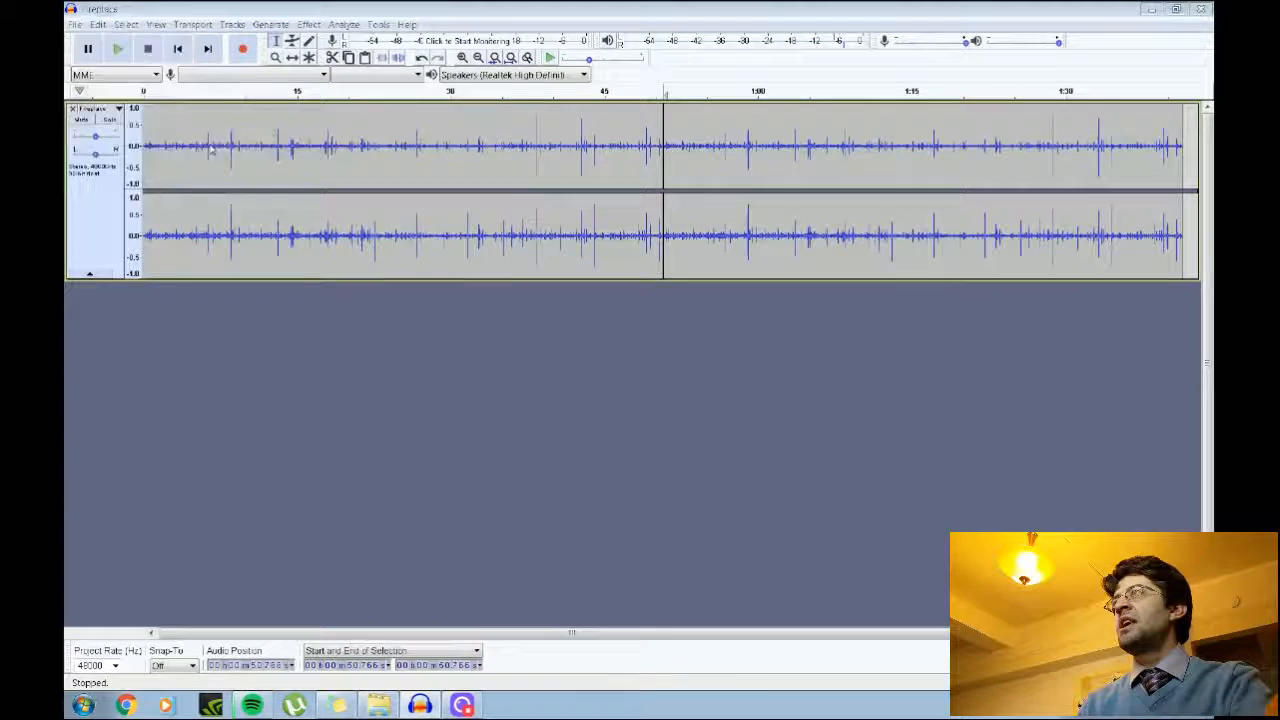
{"action": "left_click", "coordinate": [500, 45]}
{"action": "left_click", "coordinate": [71, 9]}
{"action": "key", "text": "Escape"}
{"action": "left_click", "coordinate": [88, 48]}
Step: Import the Crowded Bar audio file into the project, reading it directly from the original file
{"action": "left_click", "coordinate": [75, 24]}
{"action": "mouse_move", "coordinate": [120, 141]}
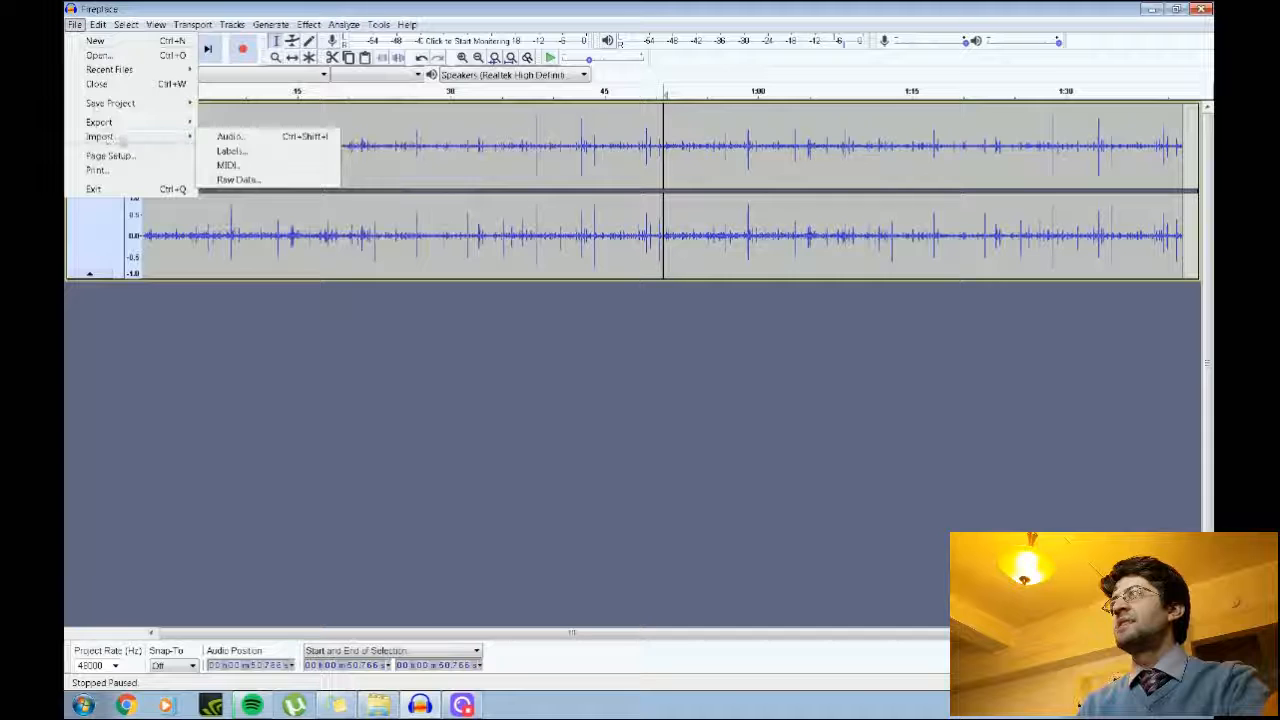
{"action": "left_click", "coordinate": [203, 137]}
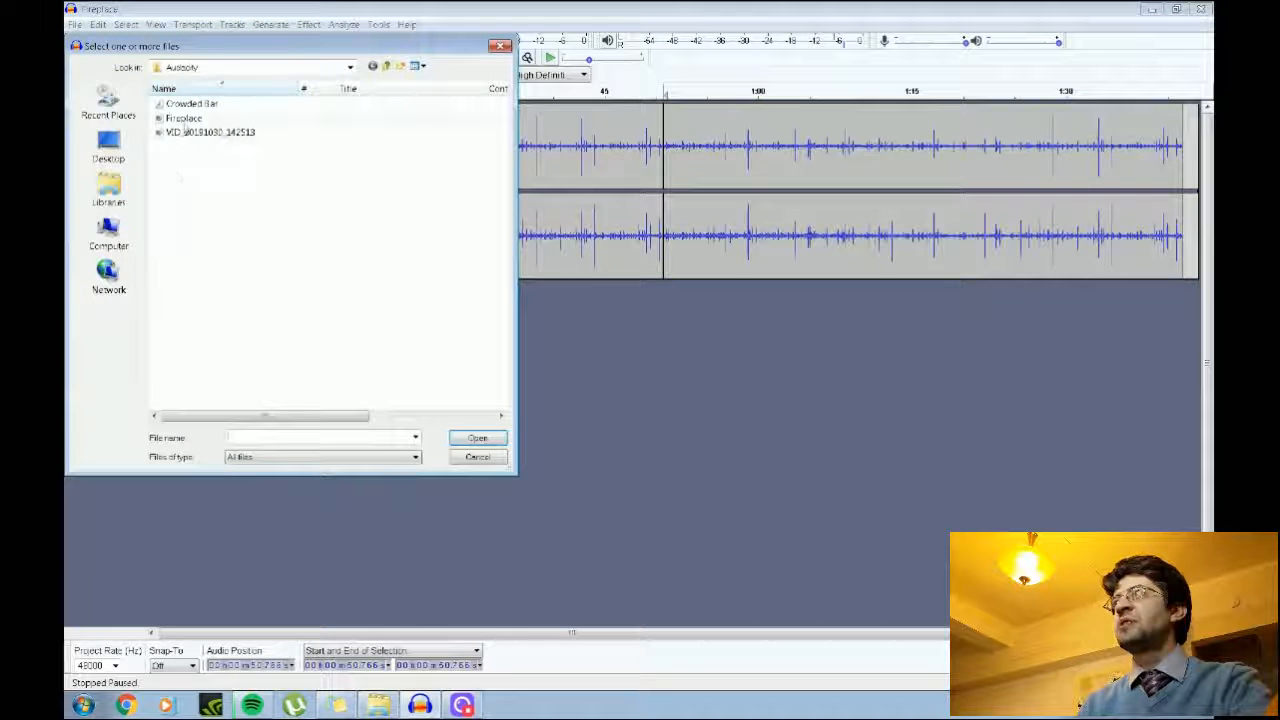
{"action": "left_click", "coordinate": [190, 103]}
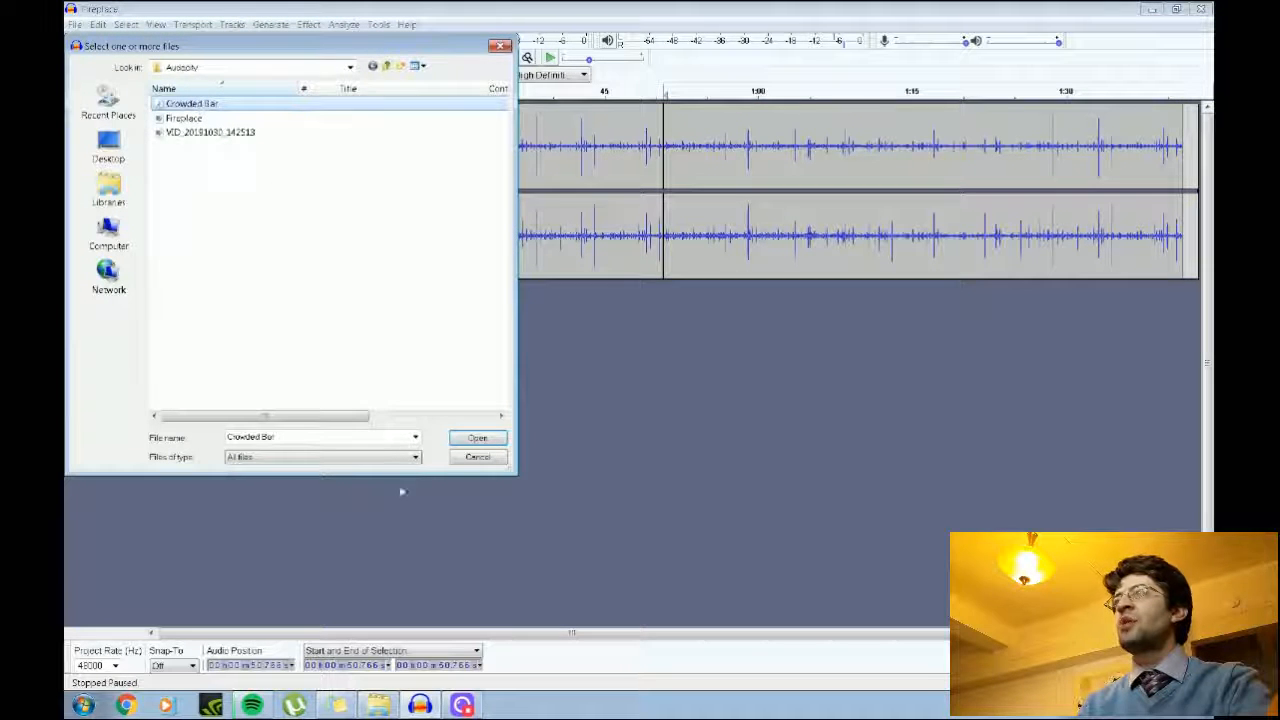
{"action": "left_click", "coordinate": [477, 440]}
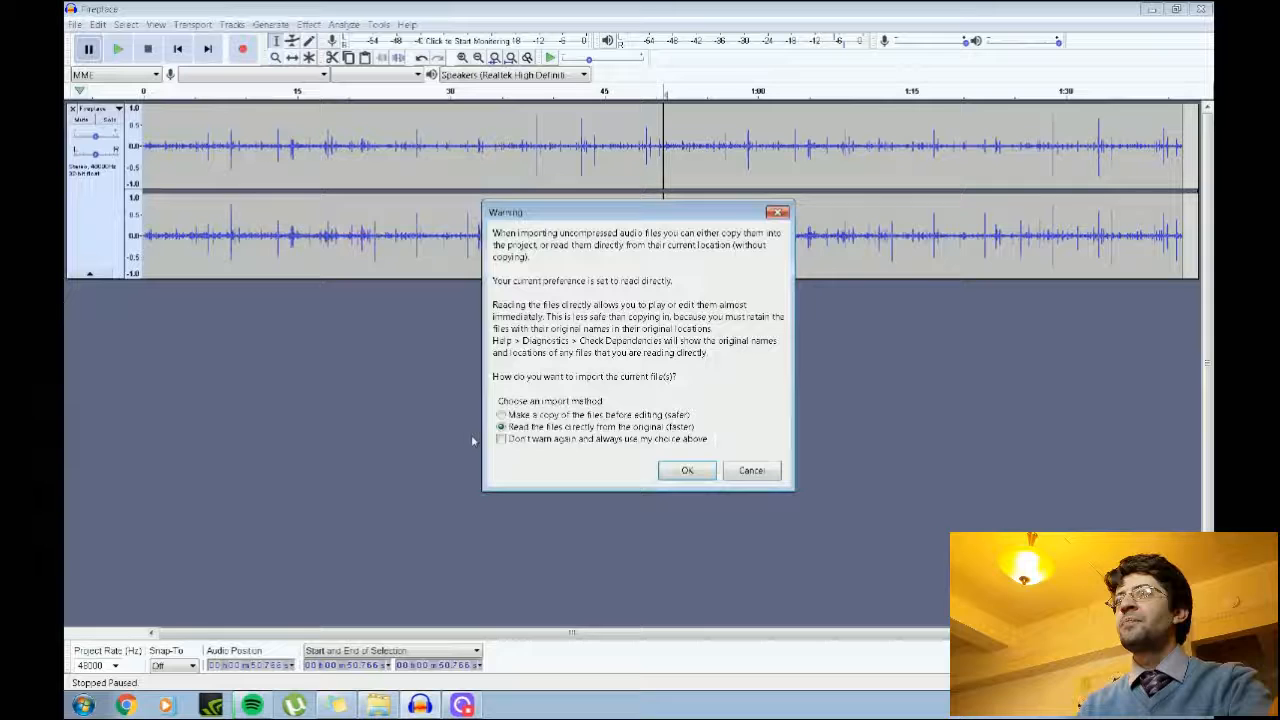
{"action": "left_click", "coordinate": [672, 471]}
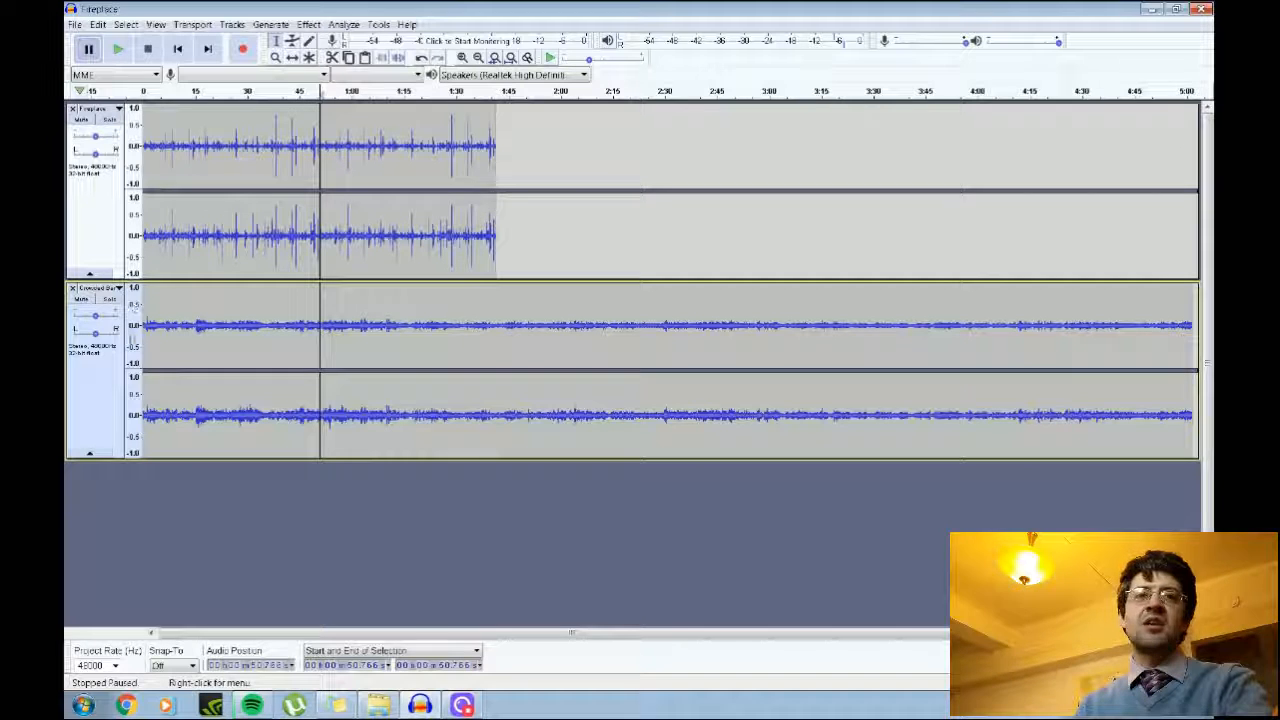
Step: Play the Fireplace and Crowded Bar tracks together from about 50.77 s, stop, and return to the start
{"action": "left_click", "coordinate": [119, 50]}
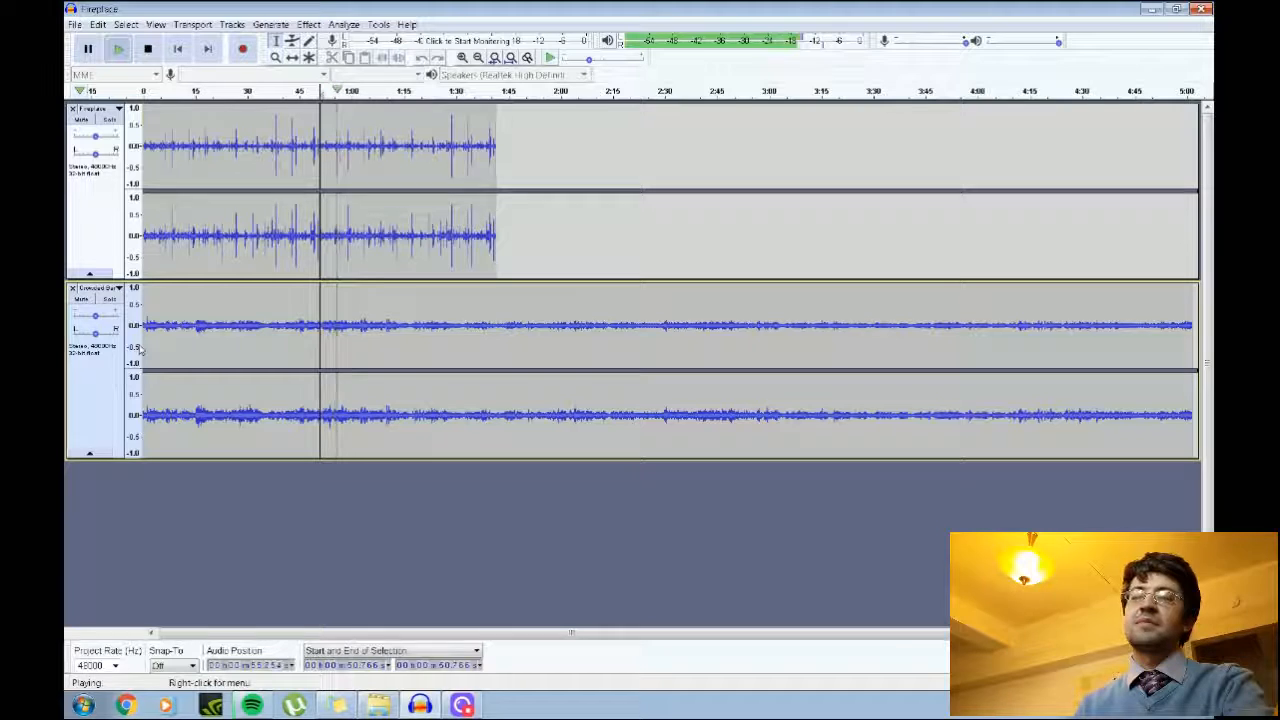
{"action": "left_click", "coordinate": [148, 49]}
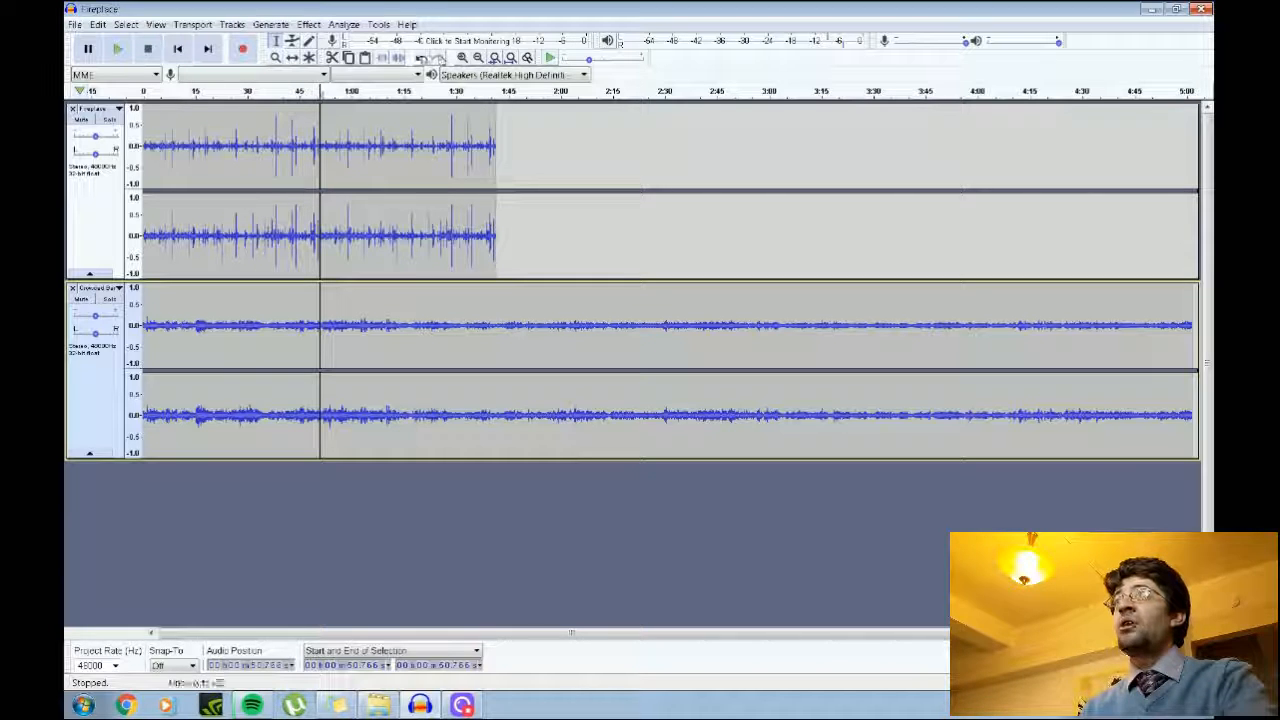
{"action": "left_click", "coordinate": [178, 49]}
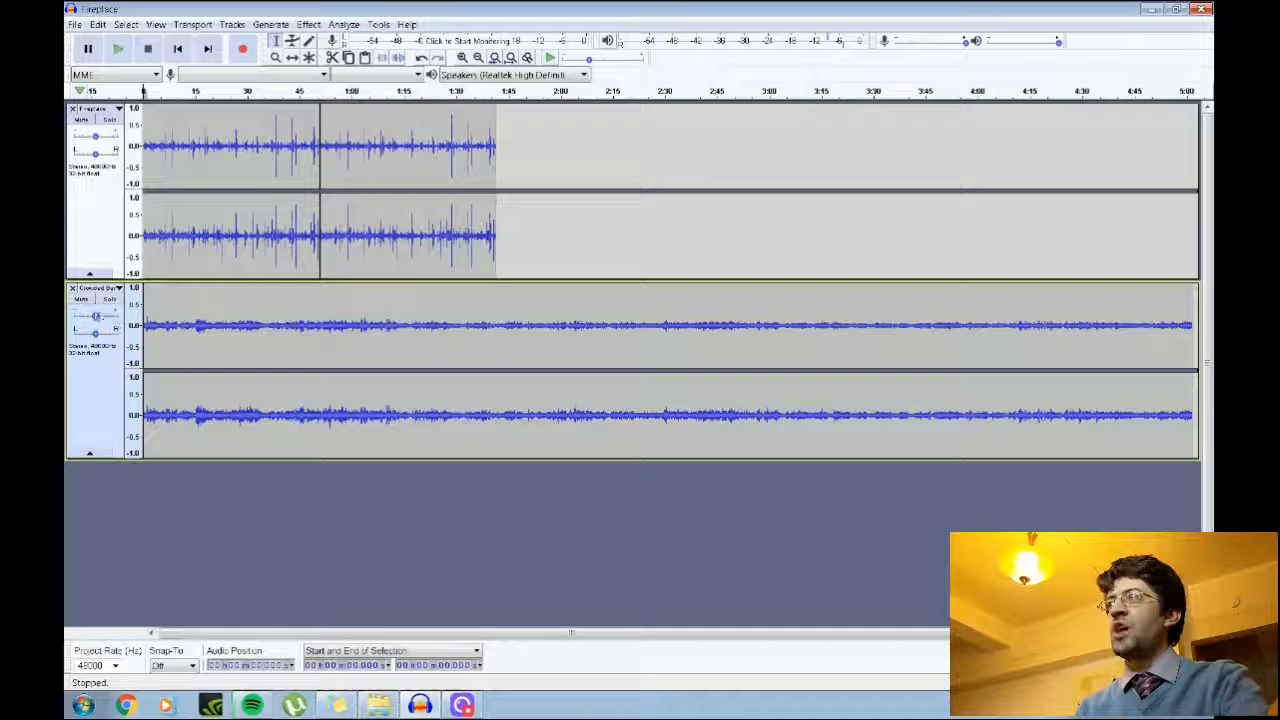
Step: Lower the Crowded Bar track's gain to about -12 dB and play the mix from the start to check the balance
{"action": "left_click", "coordinate": [95, 318]}
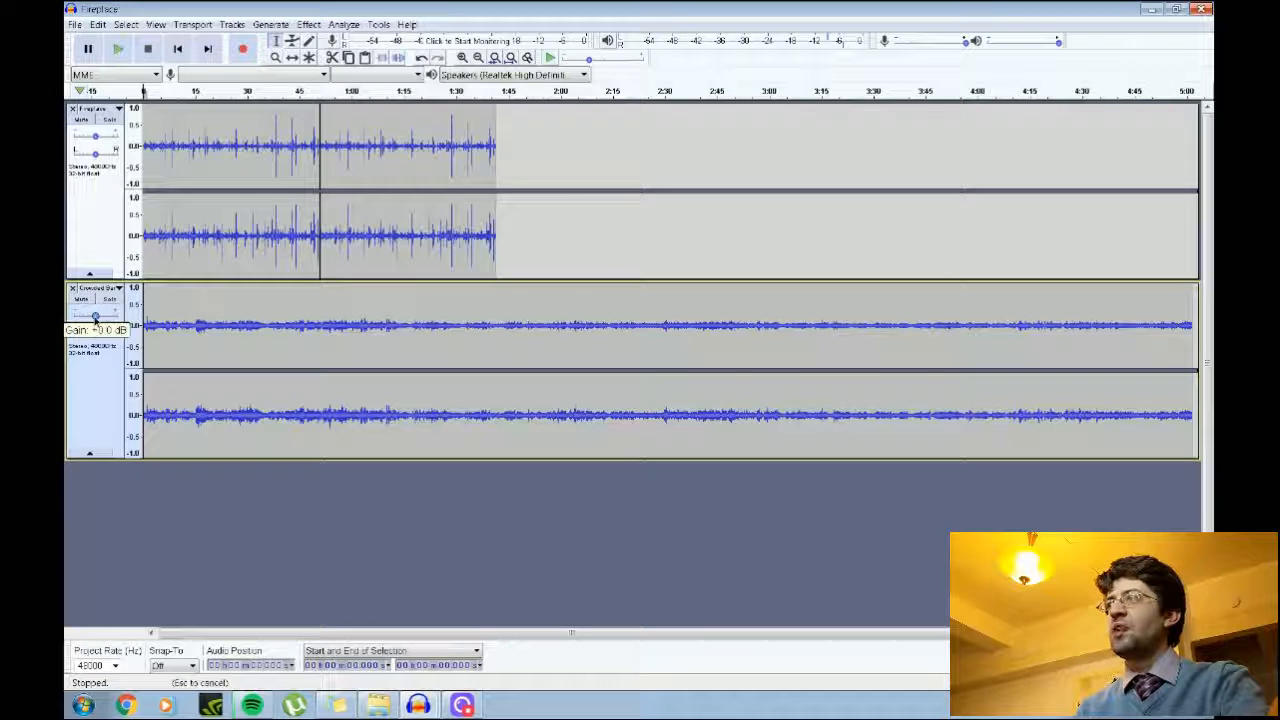
{"action": "left_click_drag", "start_coordinate": [92, 318], "coordinate": [86, 316]}
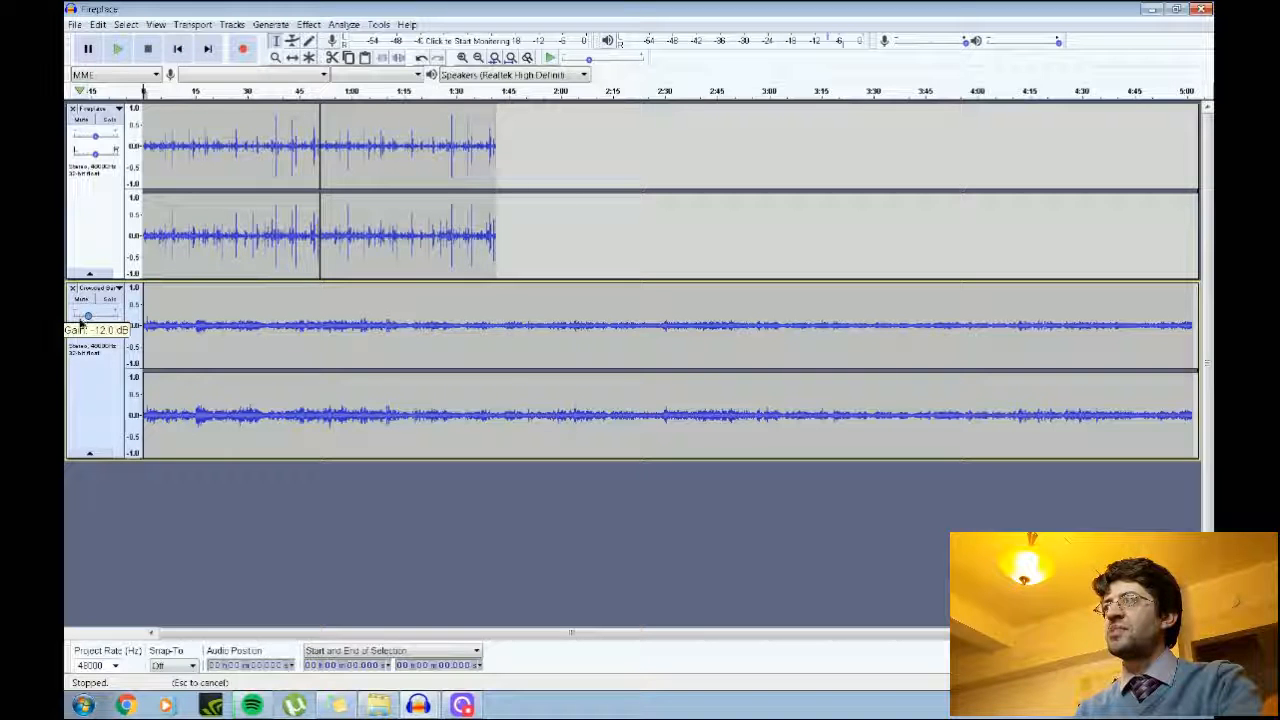
{"action": "left_click", "coordinate": [116, 49]}
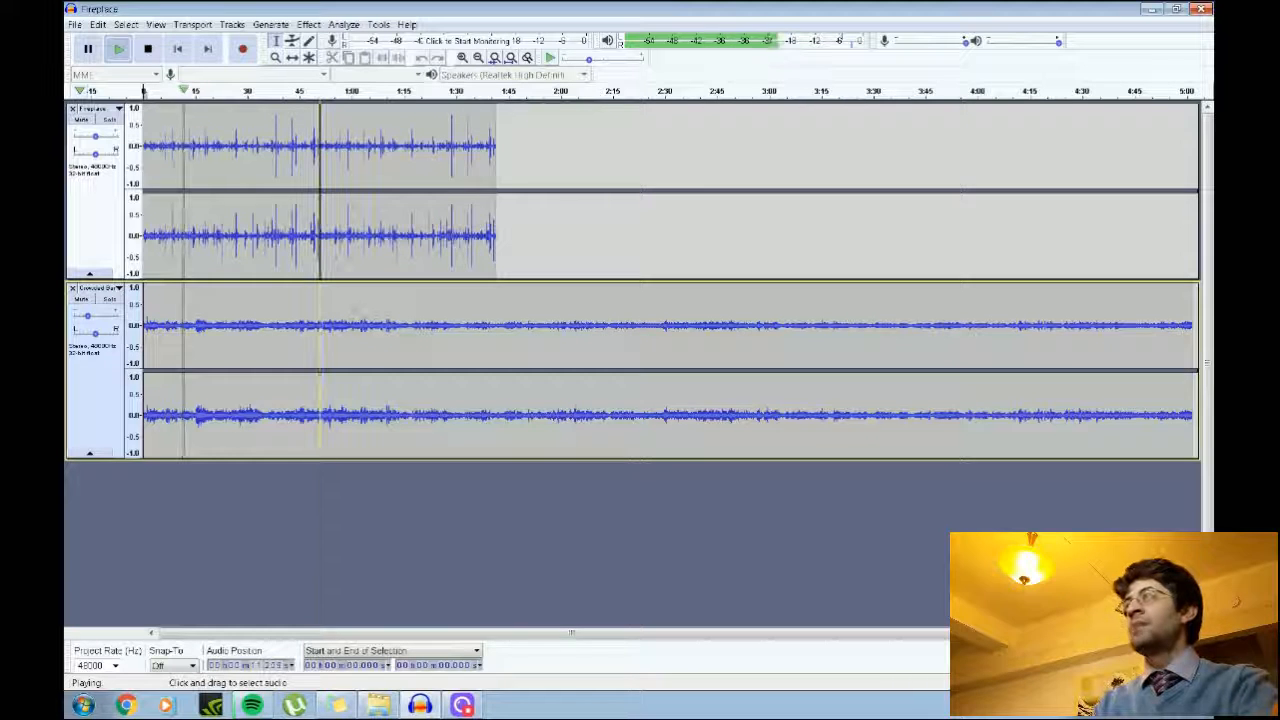
{"action": "left_click", "coordinate": [146, 49]}
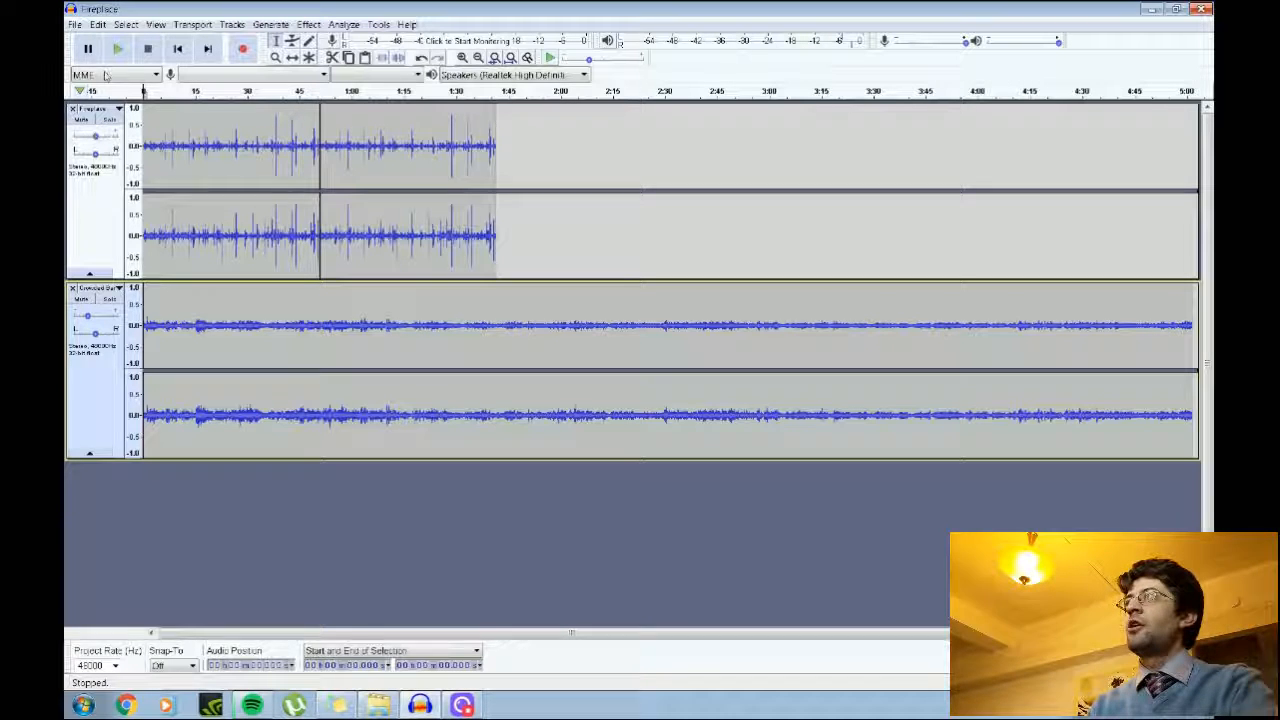
Step: Import the audio of VID_20191030_142513 as a third track
{"action": "left_click", "coordinate": [74, 24]}
{"action": "mouse_move", "coordinate": [113, 121]}
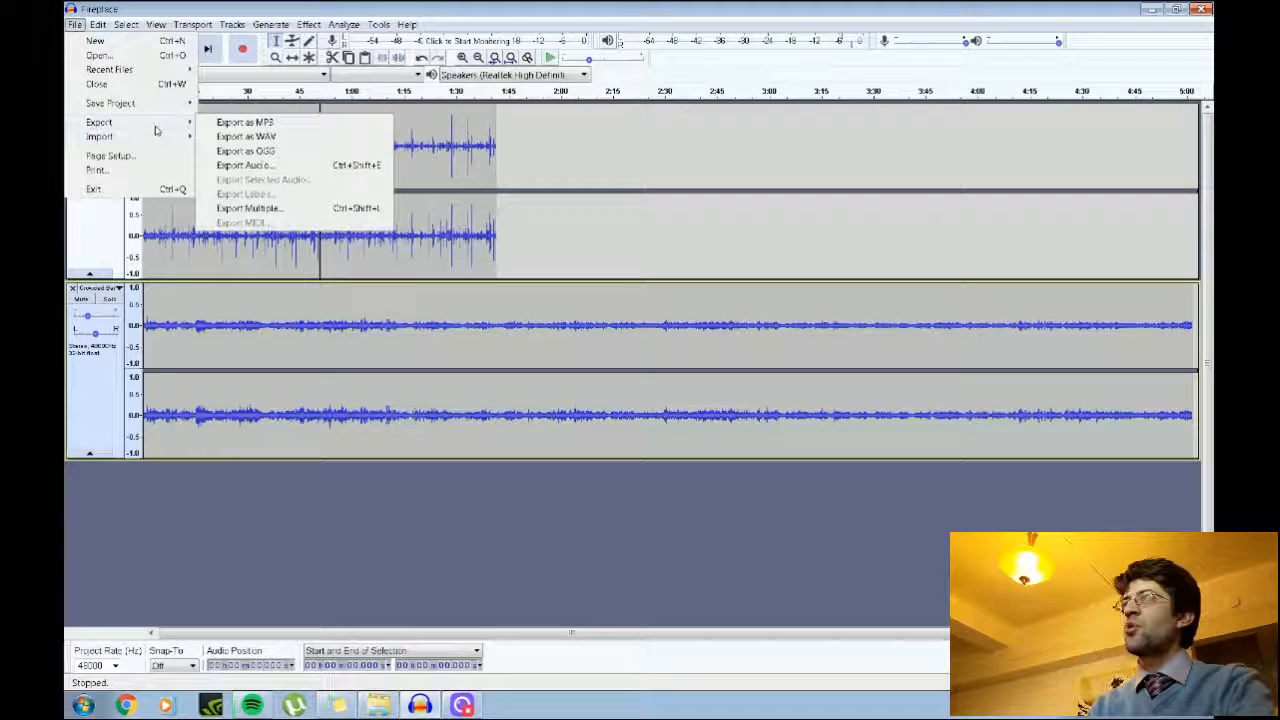
{"action": "left_click", "coordinate": [230, 135]}
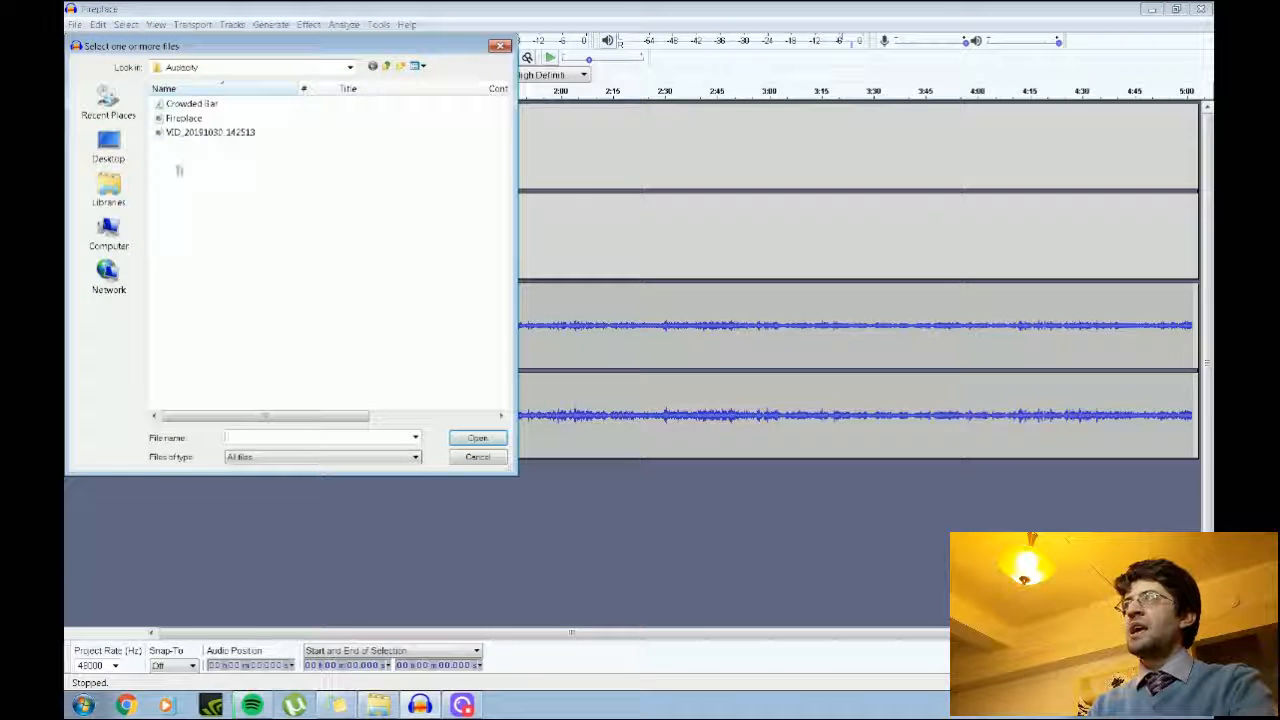
{"action": "left_click", "coordinate": [220, 136]}
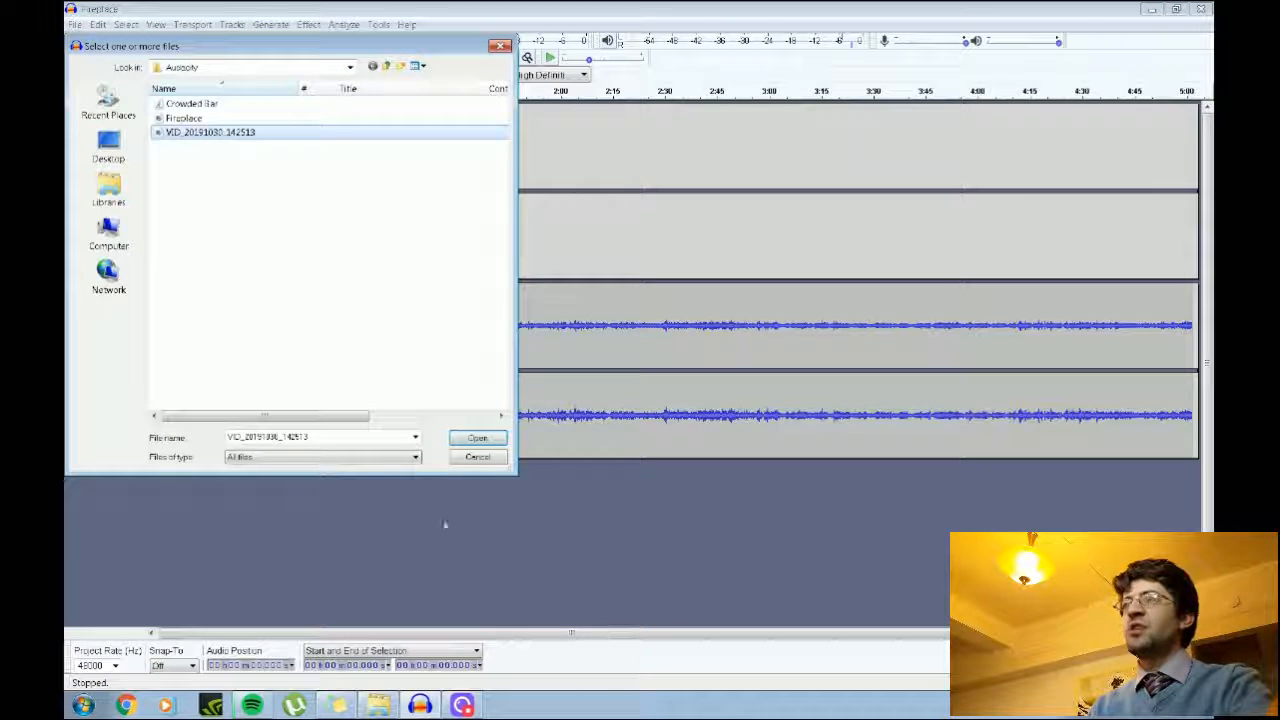
{"action": "left_click", "coordinate": [478, 438]}
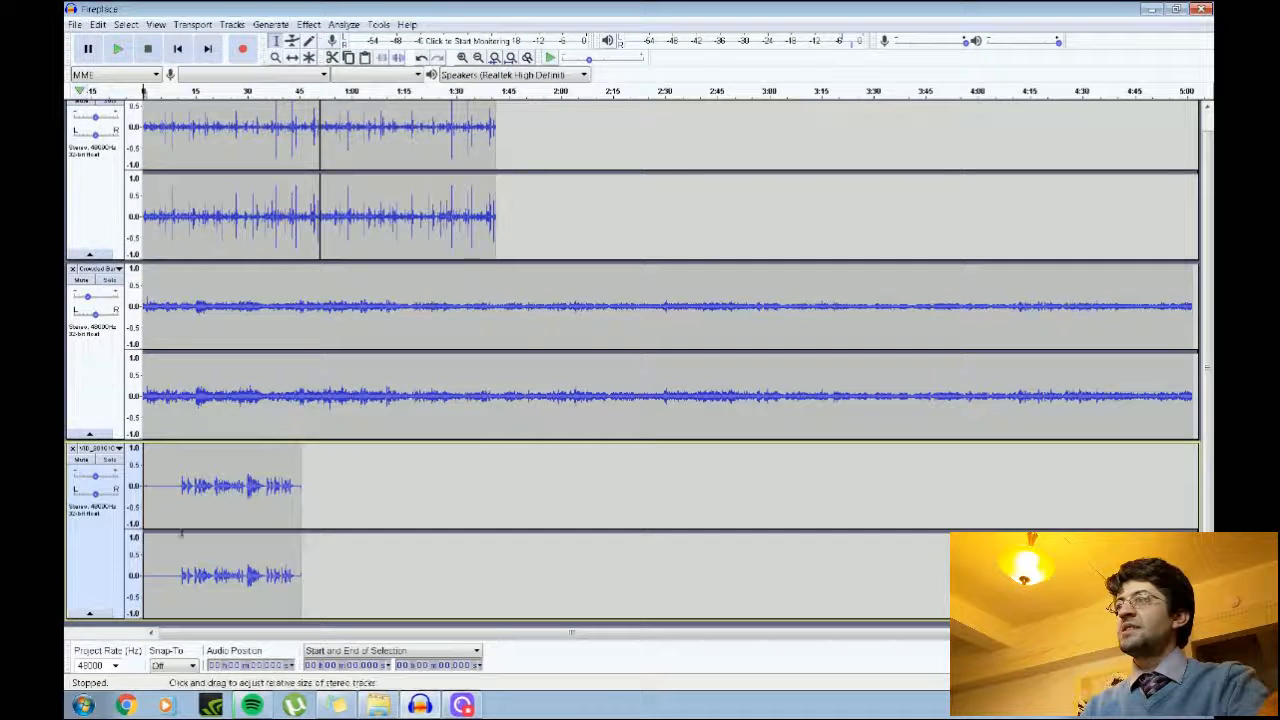
Step: Mute the Crowded Bar and Fireplace tracks, and solo the VID_20191030_142513 track
{"action": "left_click", "coordinate": [81, 280]}
{"action": "scroll", "coordinate": [82, 114], "scroll_direction": "up", "scroll_amount": 1}
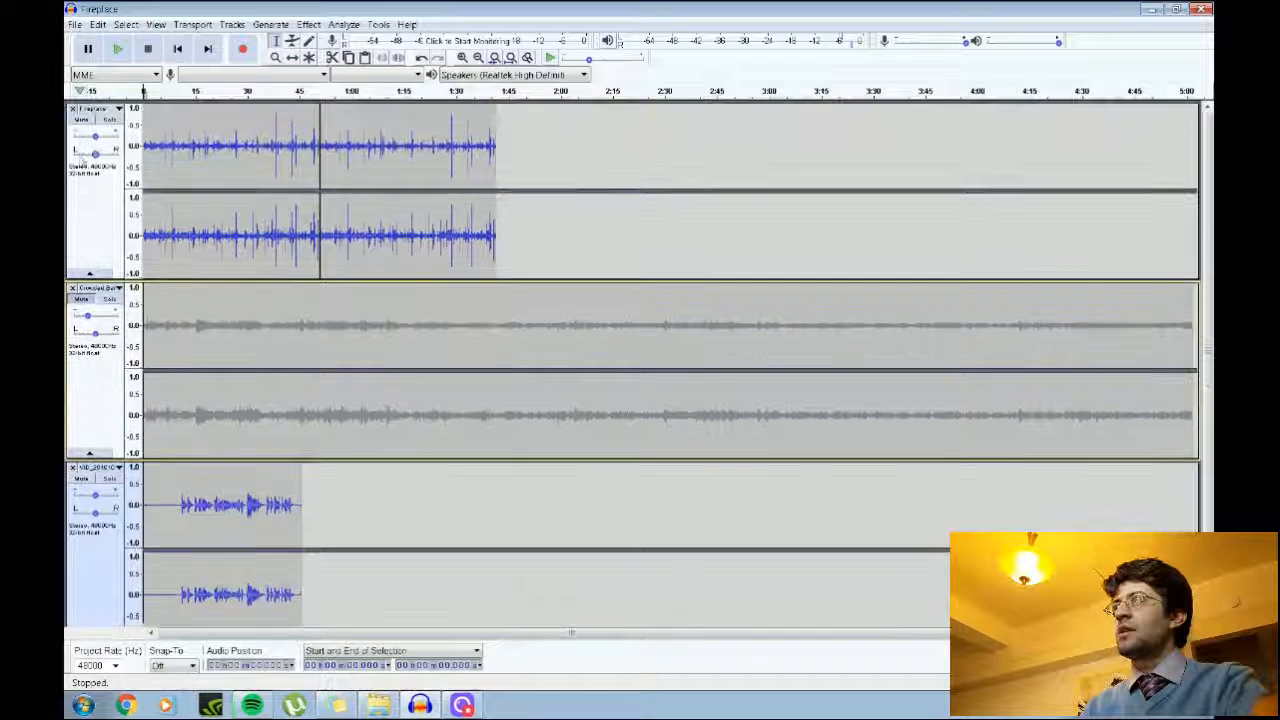
{"action": "left_click", "coordinate": [81, 120]}
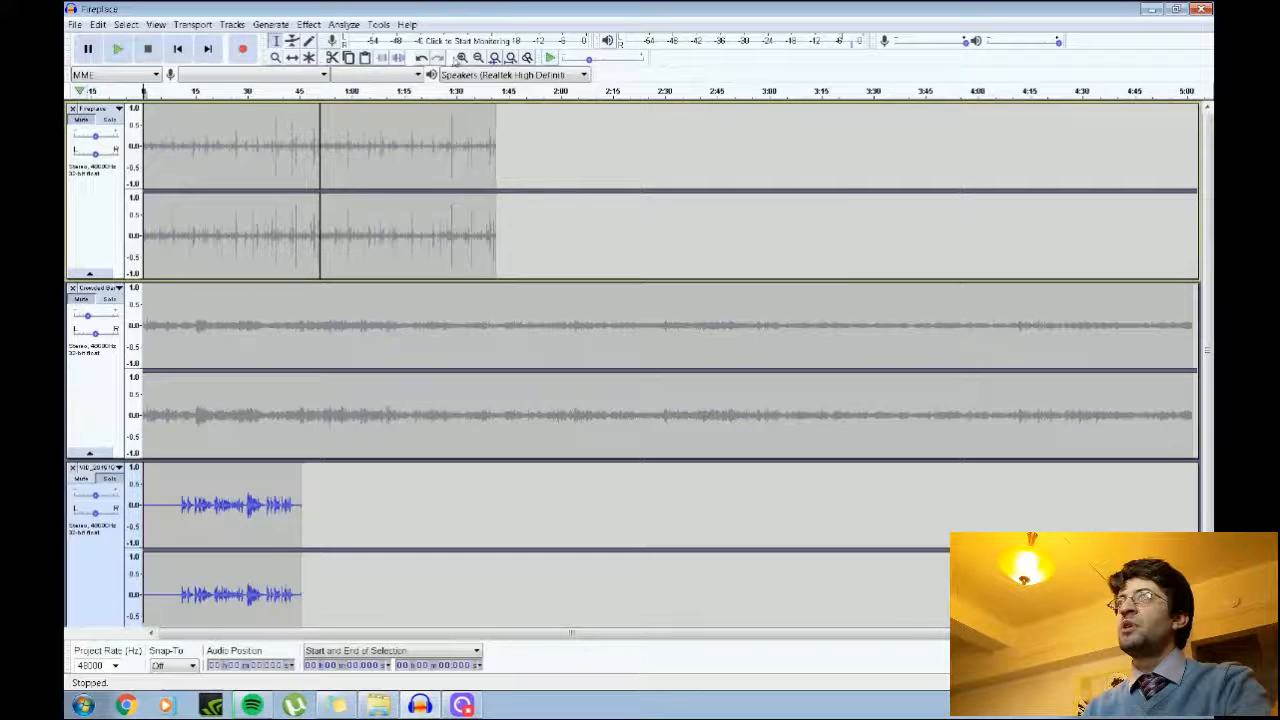
Step: Play the quiet opening of the VID_20191030_142513 track on its own to listen for background noise, and stop playback
{"action": "left_click", "coordinate": [461, 57]}
{"action": "left_click", "coordinate": [461, 57]}
{"action": "scroll", "coordinate": [370, 595], "scroll_direction": "down", "scroll_amount": 1}
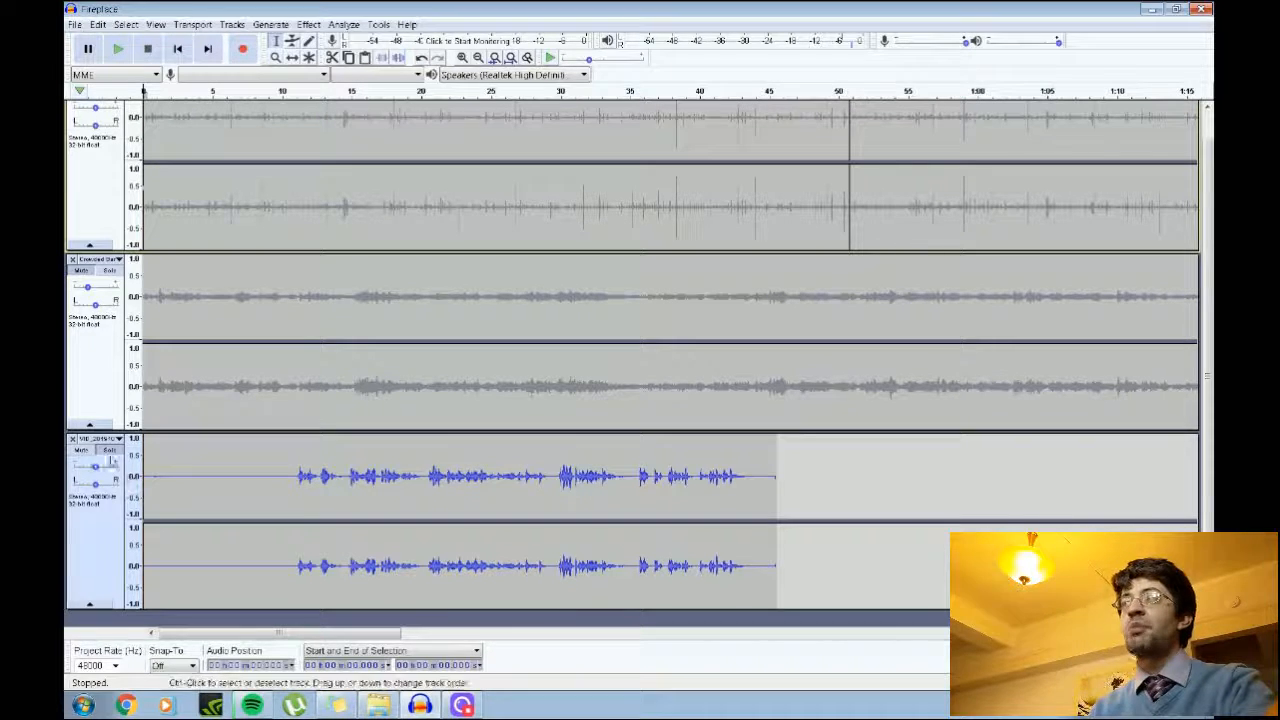
{"action": "left_click", "coordinate": [118, 49]}
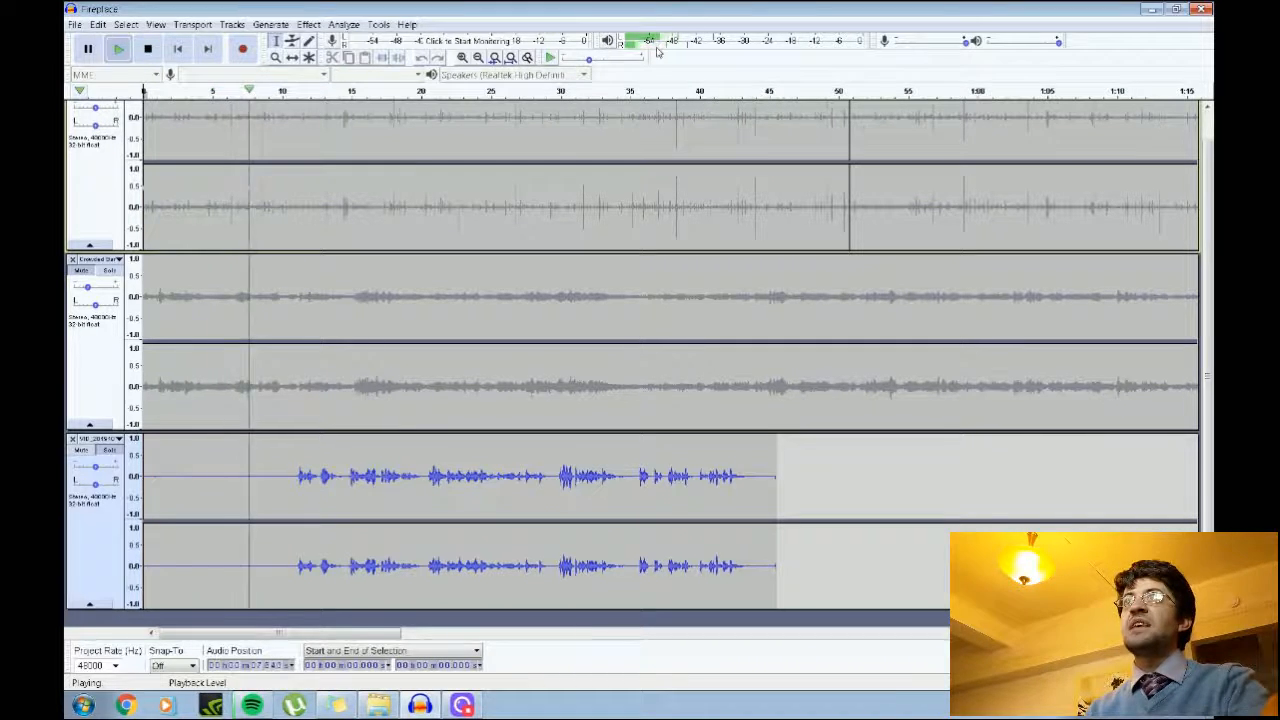
{"action": "left_click", "coordinate": [150, 49]}
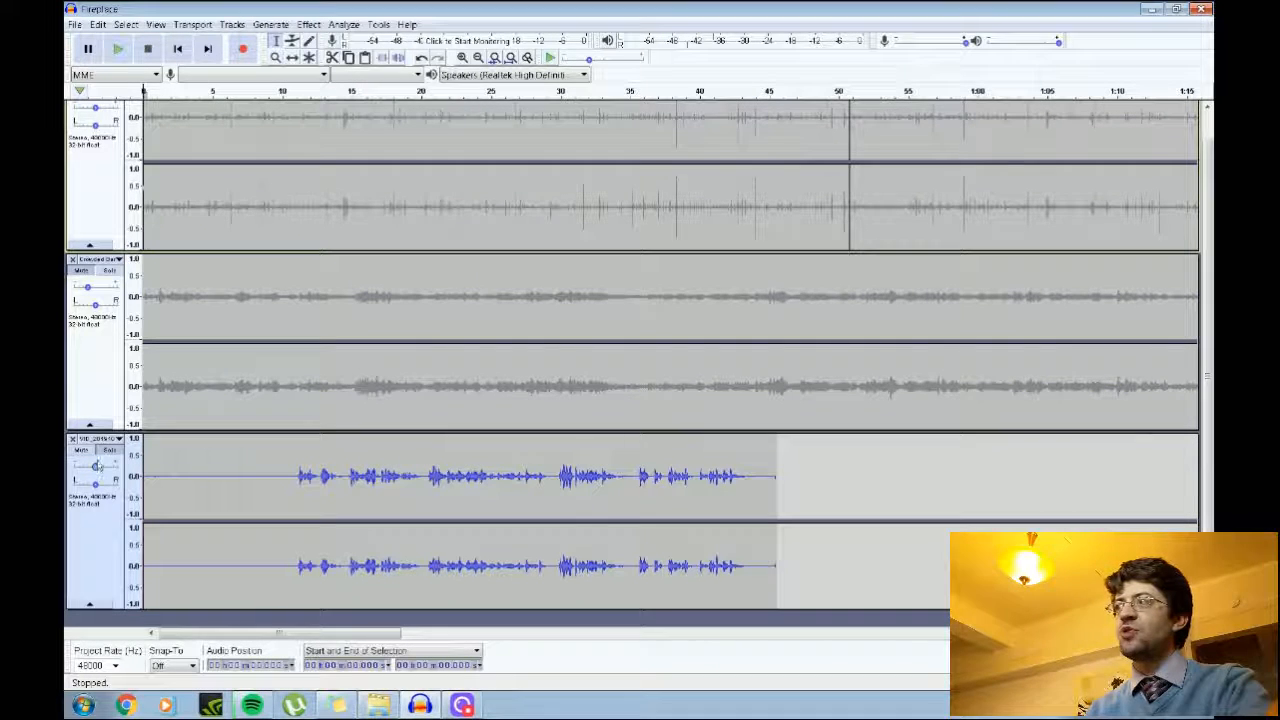
Step: Raise the VID_20191030_142513 track's gain to maximum, play its opening noise, stop, and bring the gain back to mid-range
{"action": "left_click_drag", "start_coordinate": [97, 467], "coordinate": [104, 467]}
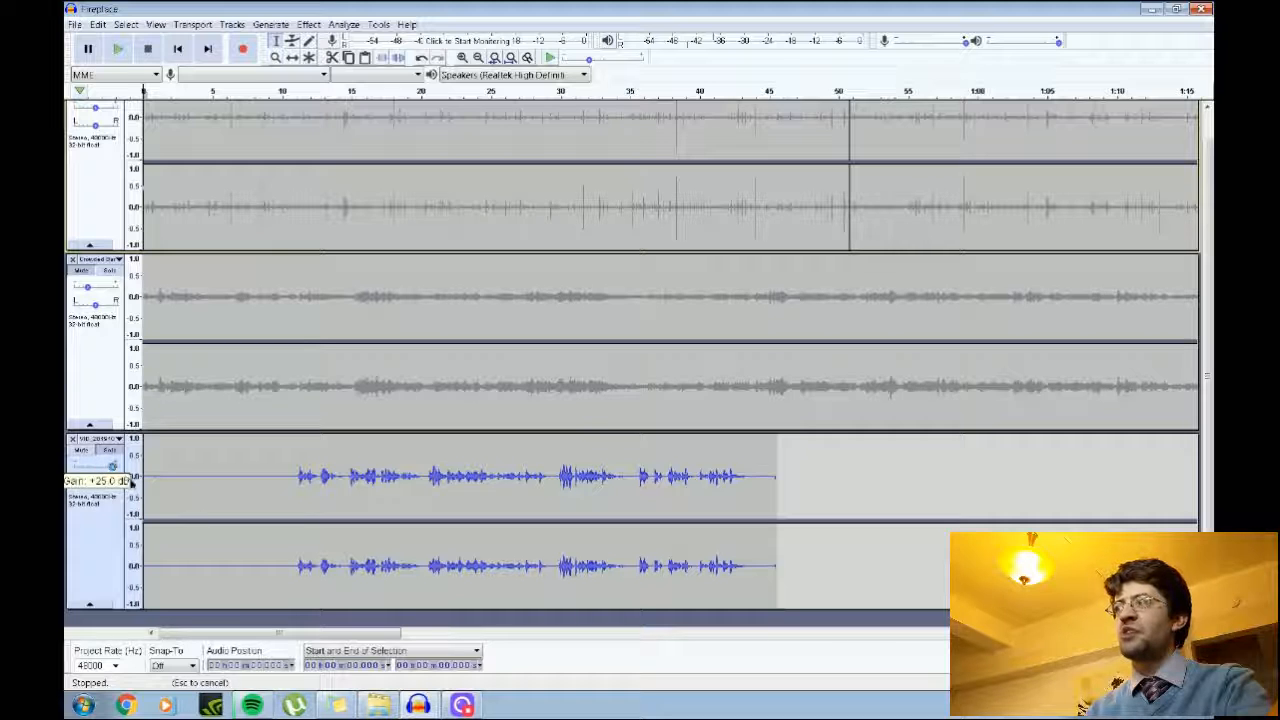
{"action": "left_click_drag", "start_coordinate": [138, 485], "coordinate": [141, 482]}
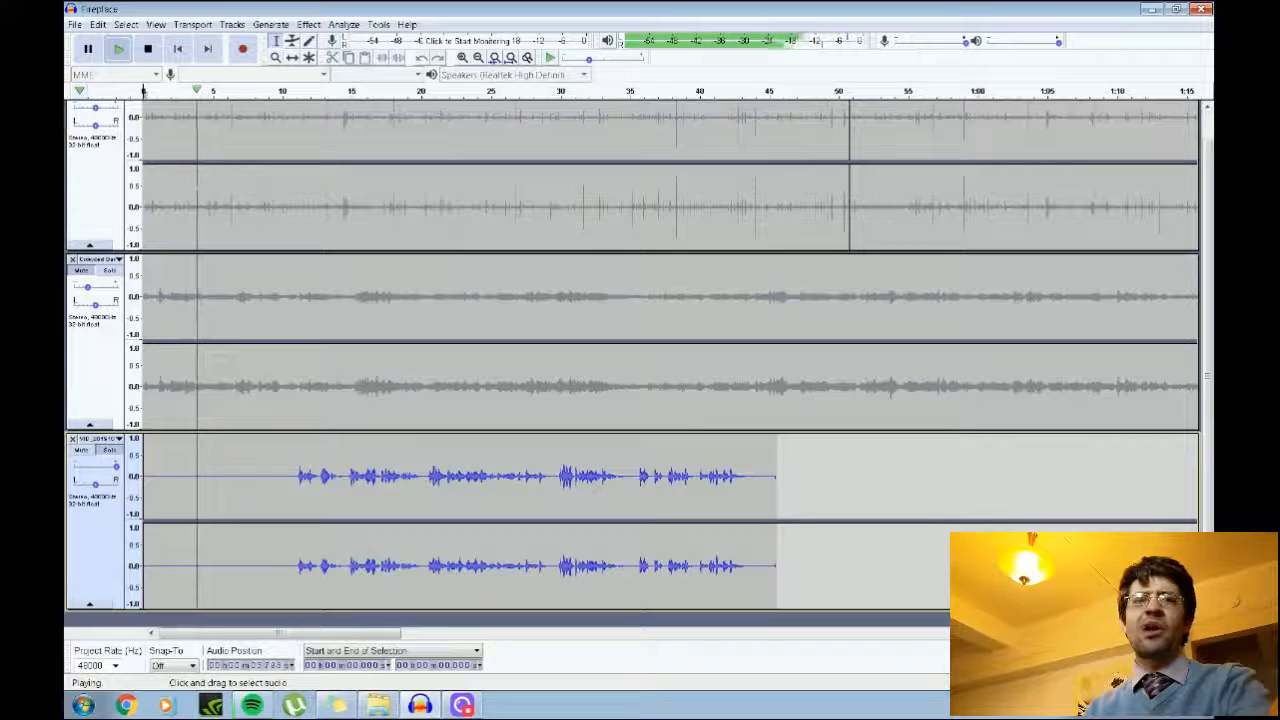
{"action": "left_click", "coordinate": [147, 48]}
{"action": "left_click_drag", "start_coordinate": [116, 466], "coordinate": [94, 467]}
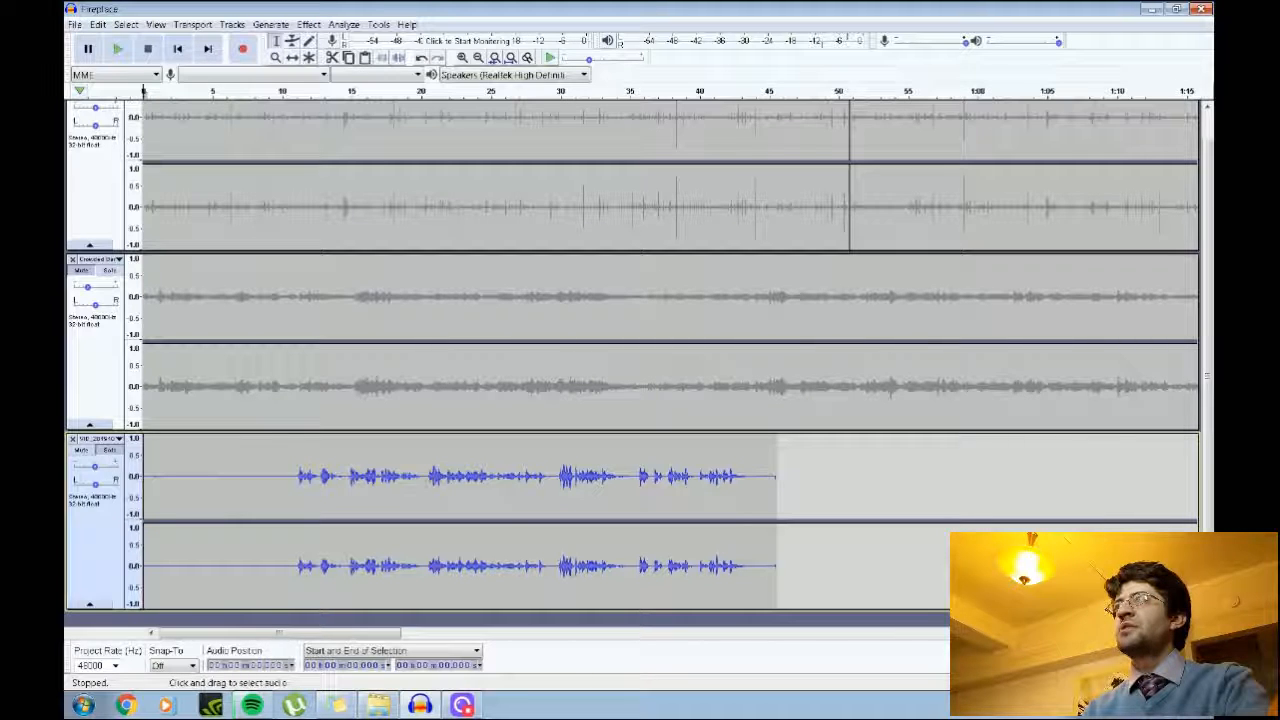
Step: Capture a noise profile for Noise Reduction from the quiet first 11 s or so of the VID_20191030_142513 track
{"action": "left_click_drag", "start_coordinate": [298, 470], "coordinate": [145, 465]}
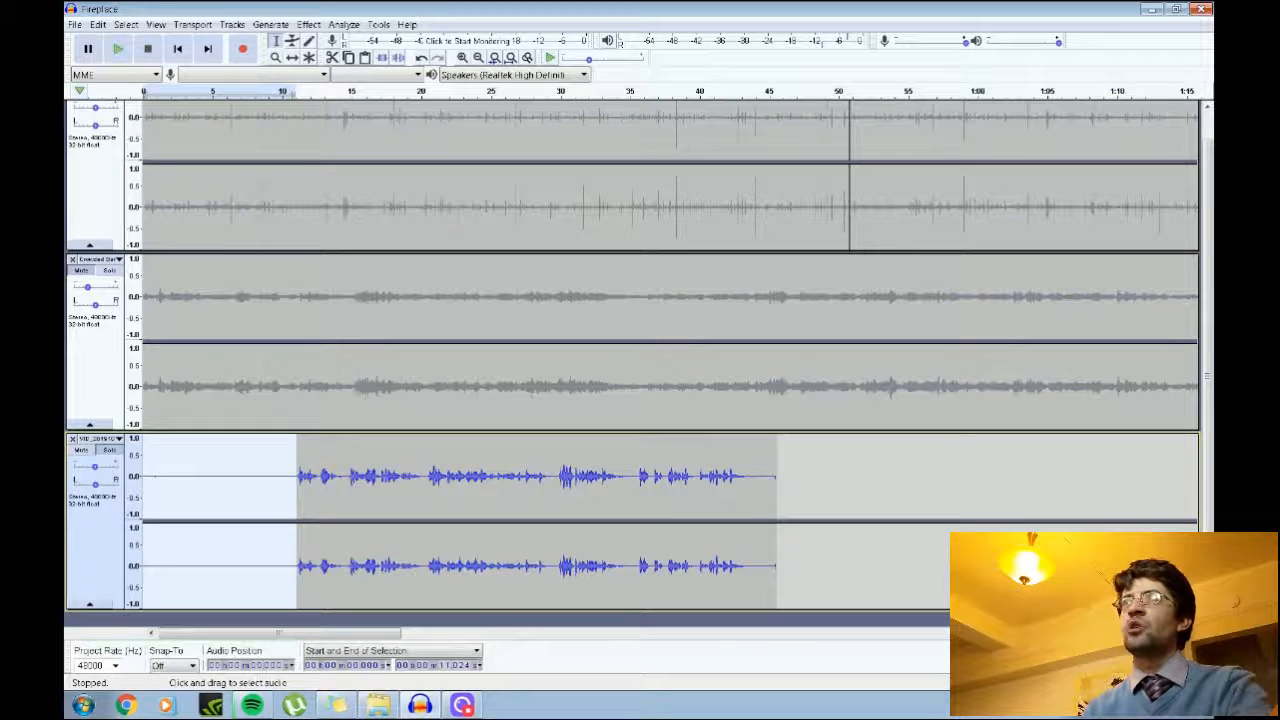
{"action": "left_click", "coordinate": [310, 24]}
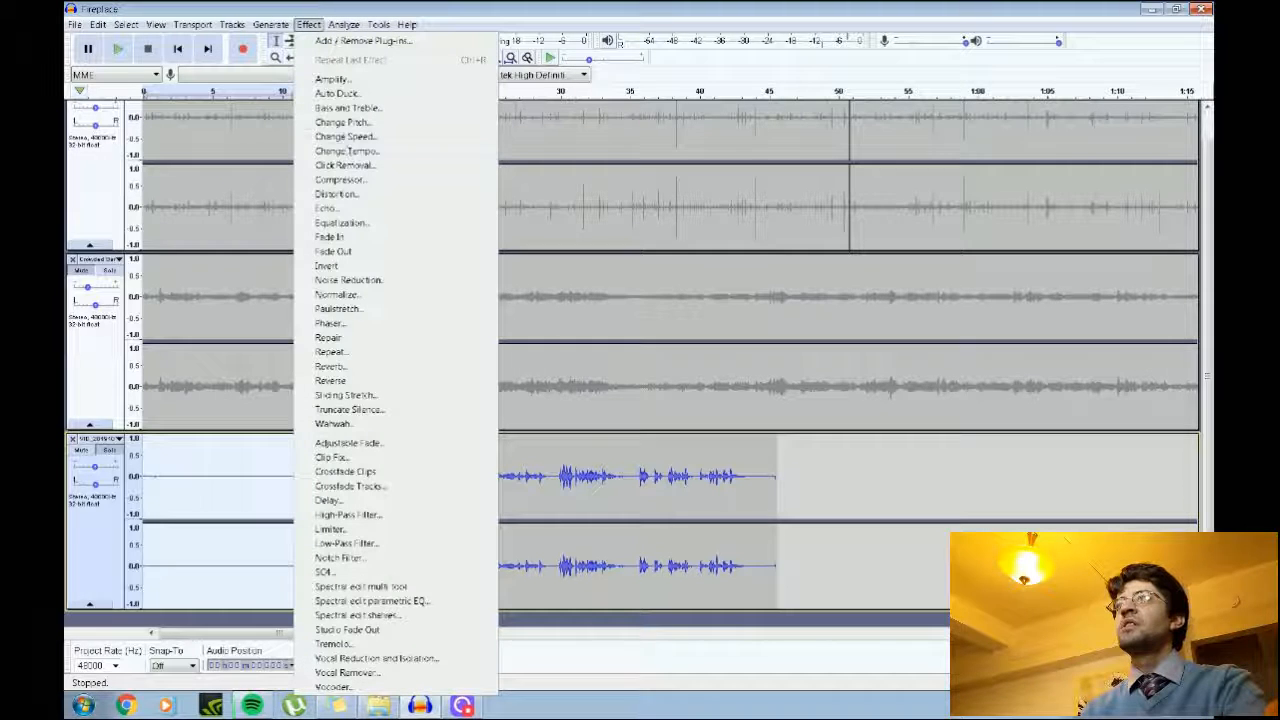
{"action": "left_click", "coordinate": [356, 285]}
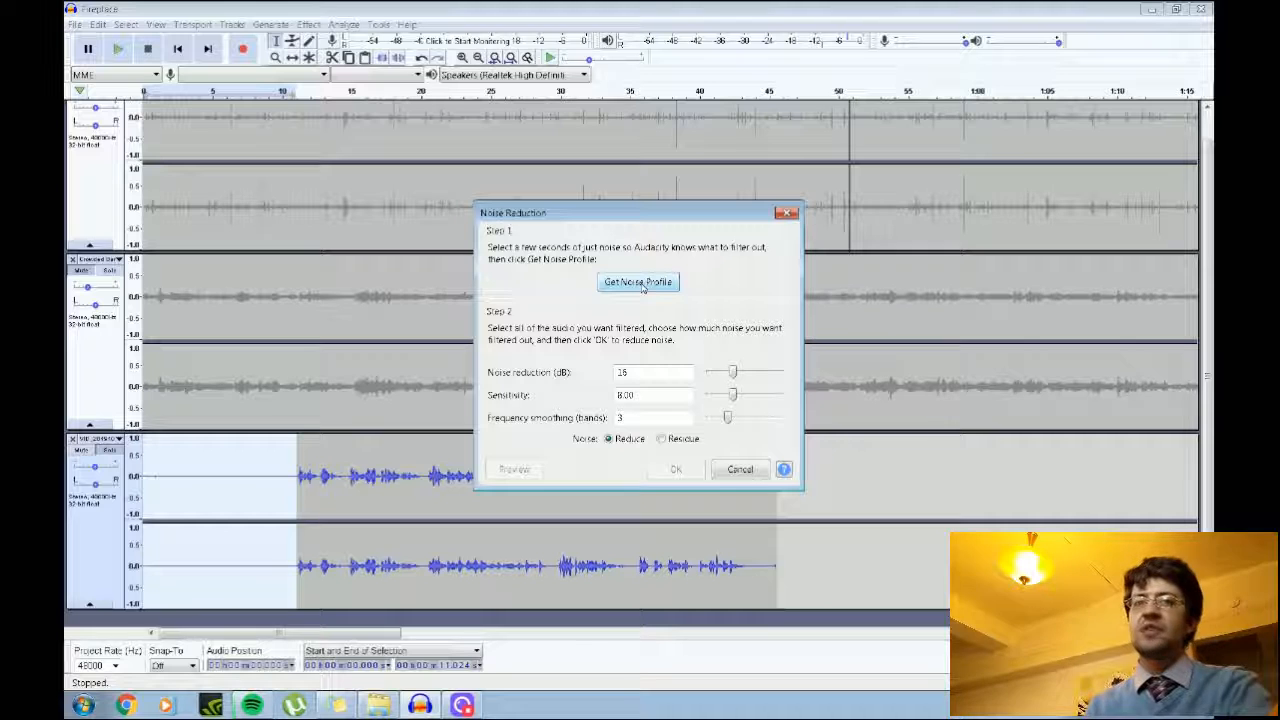
{"action": "left_click", "coordinate": [641, 287]}
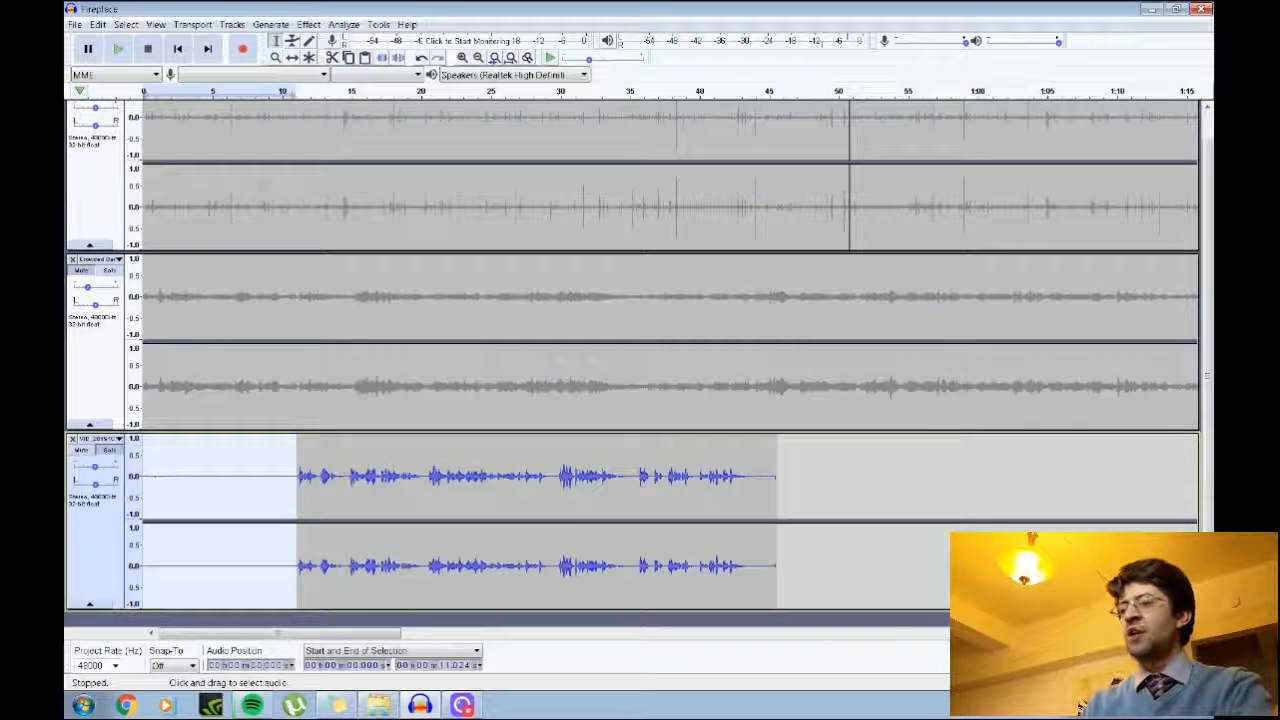
Step: Apply Noise Reduction to the whole VID_20191030_142513 clip with 16 dB reduction, sensitivity 8.00 and 3 frequency smoothing bands
{"action": "key", "text": "ctrl+a"}
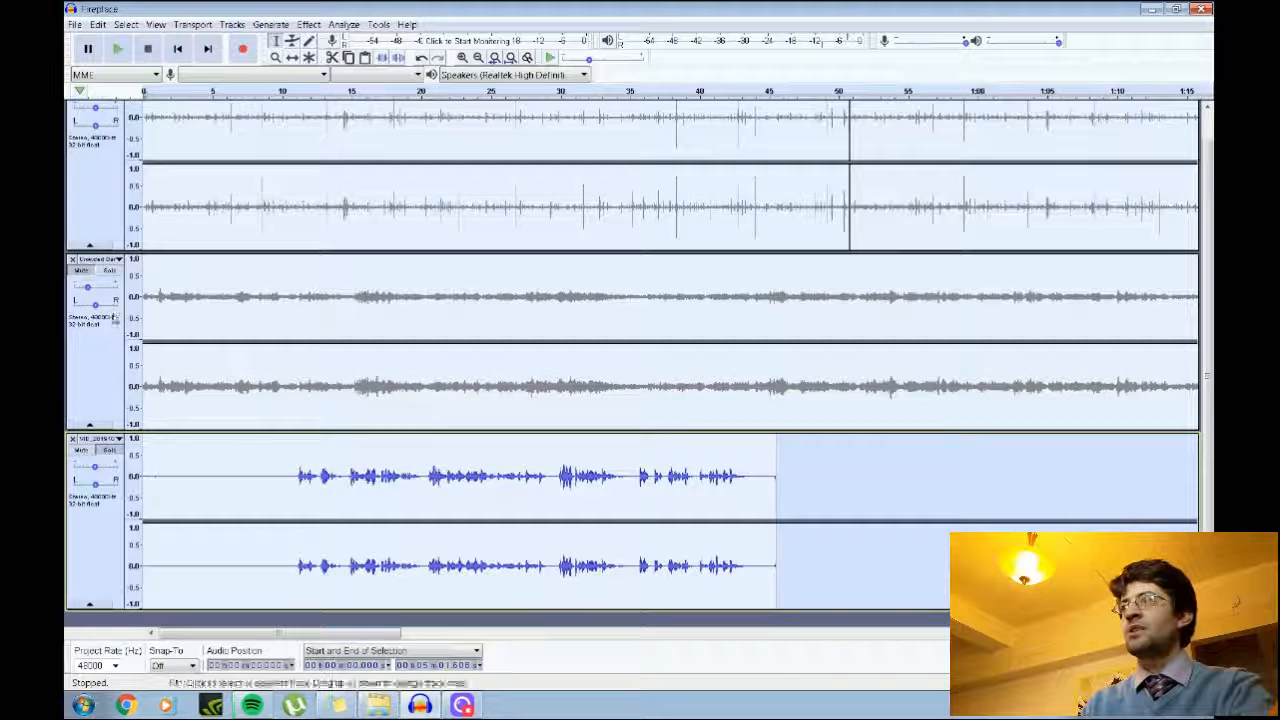
{"action": "left_click", "coordinate": [349, 482]}
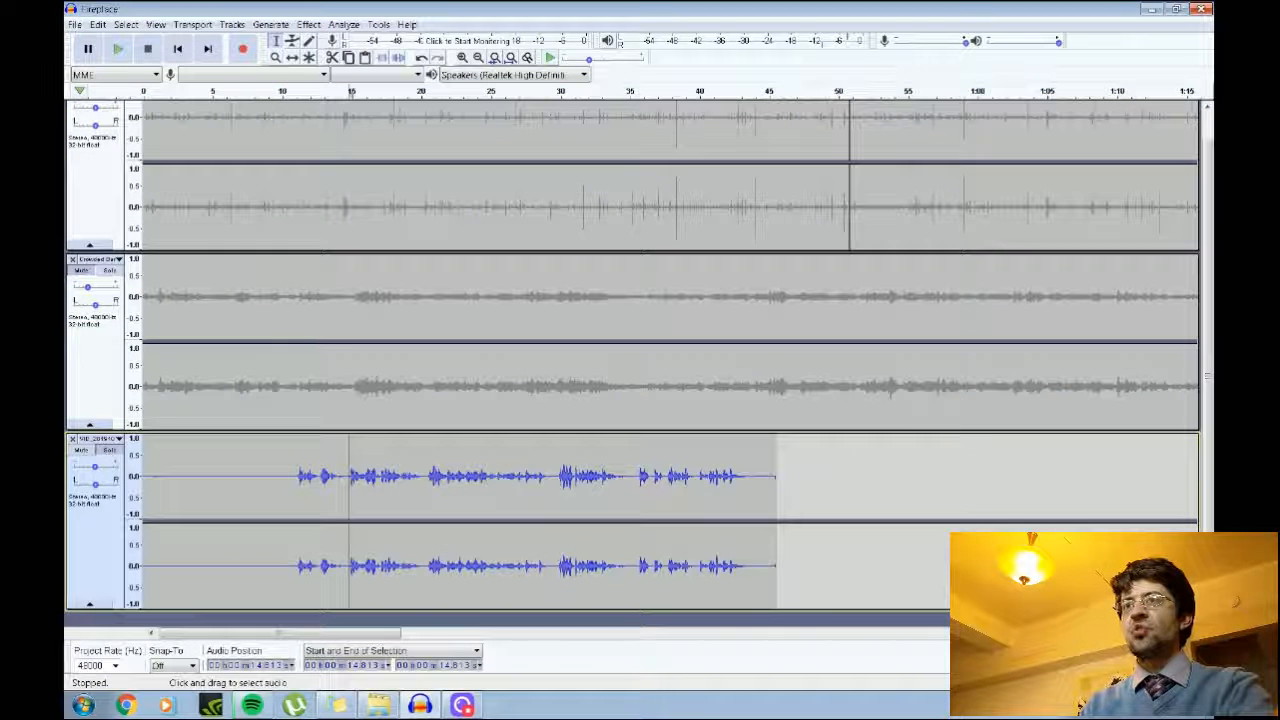
{"action": "left_click_drag", "start_coordinate": [776, 520], "coordinate": [143, 520]}
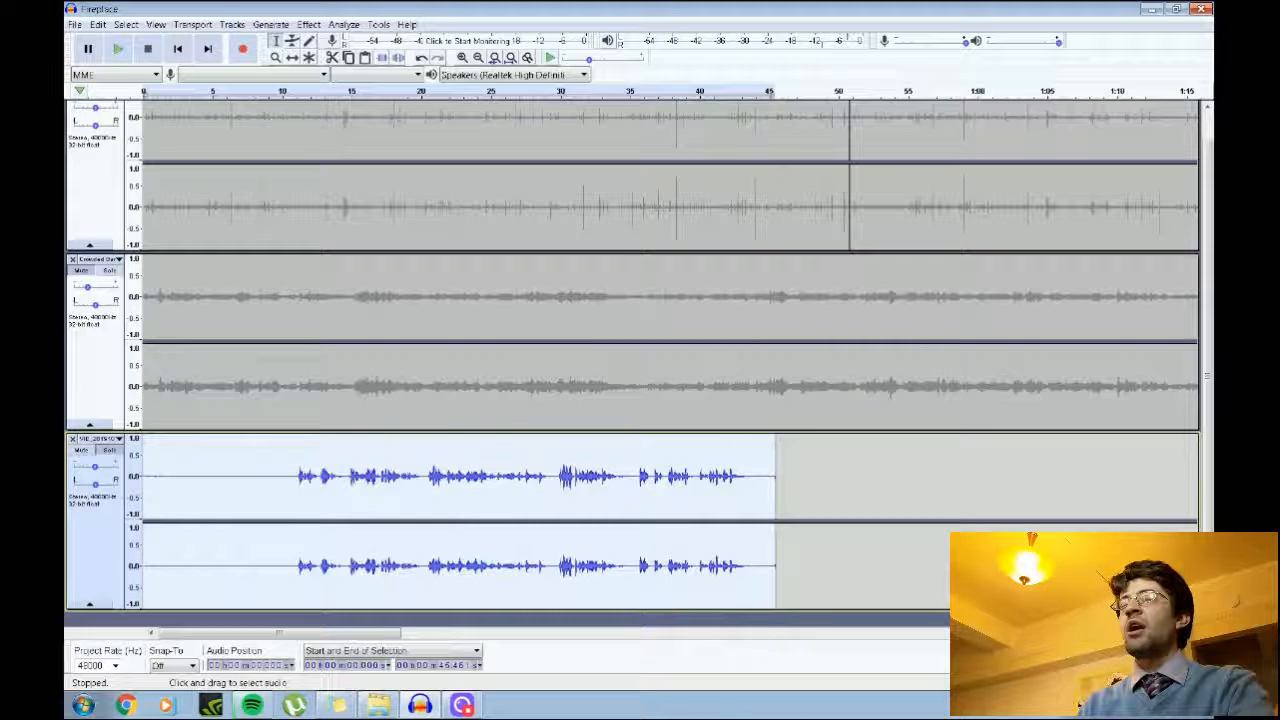
{"action": "left_click", "coordinate": [308, 24]}
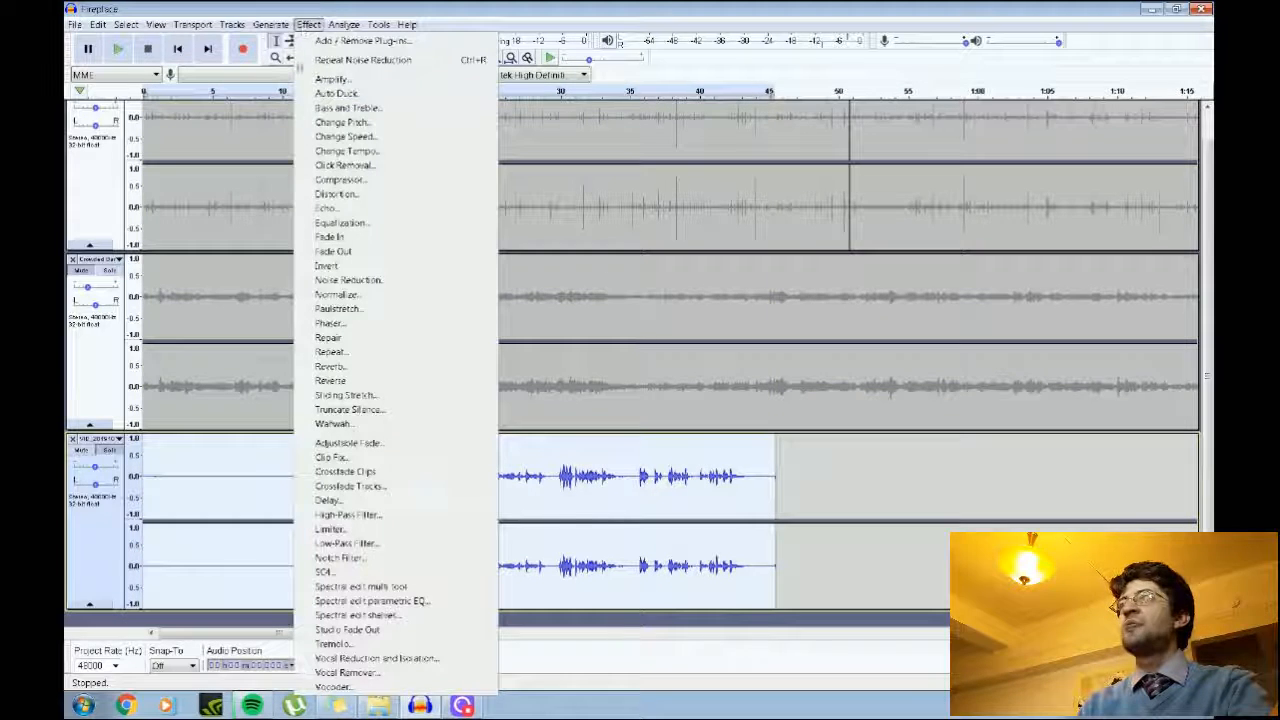
{"action": "left_click", "coordinate": [350, 280]}
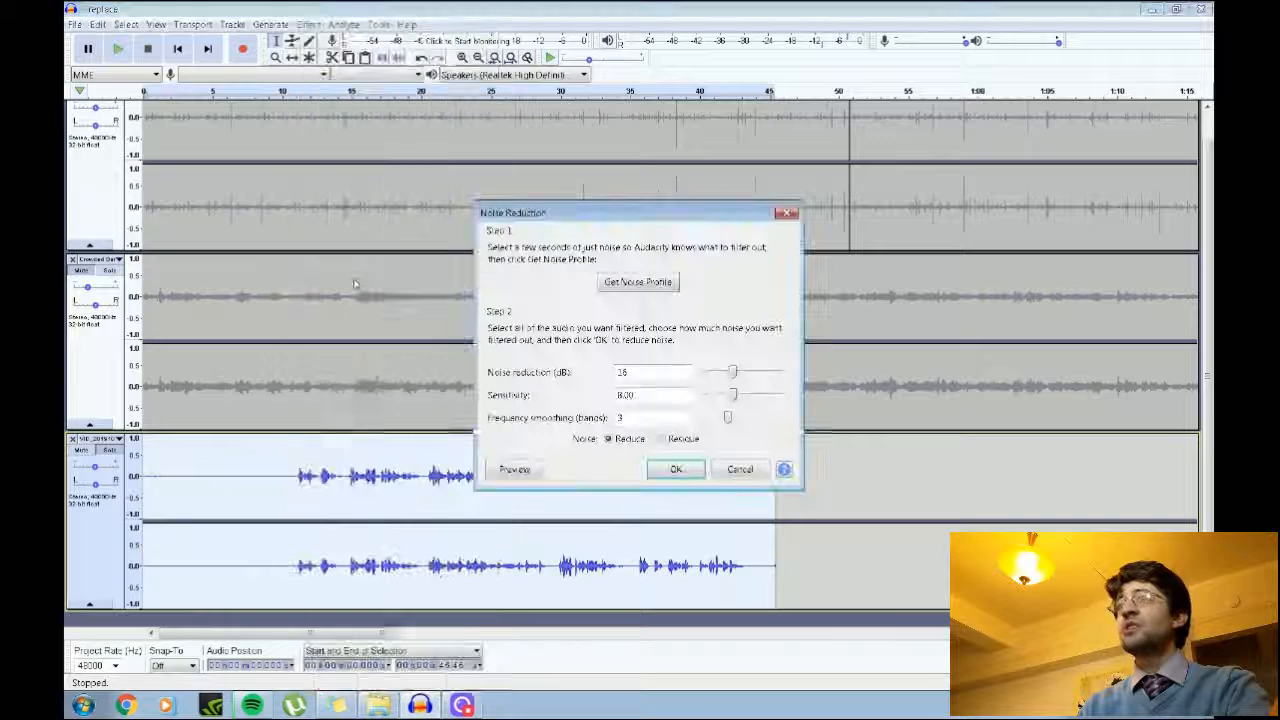
{"action": "left_click", "coordinate": [676, 470]}
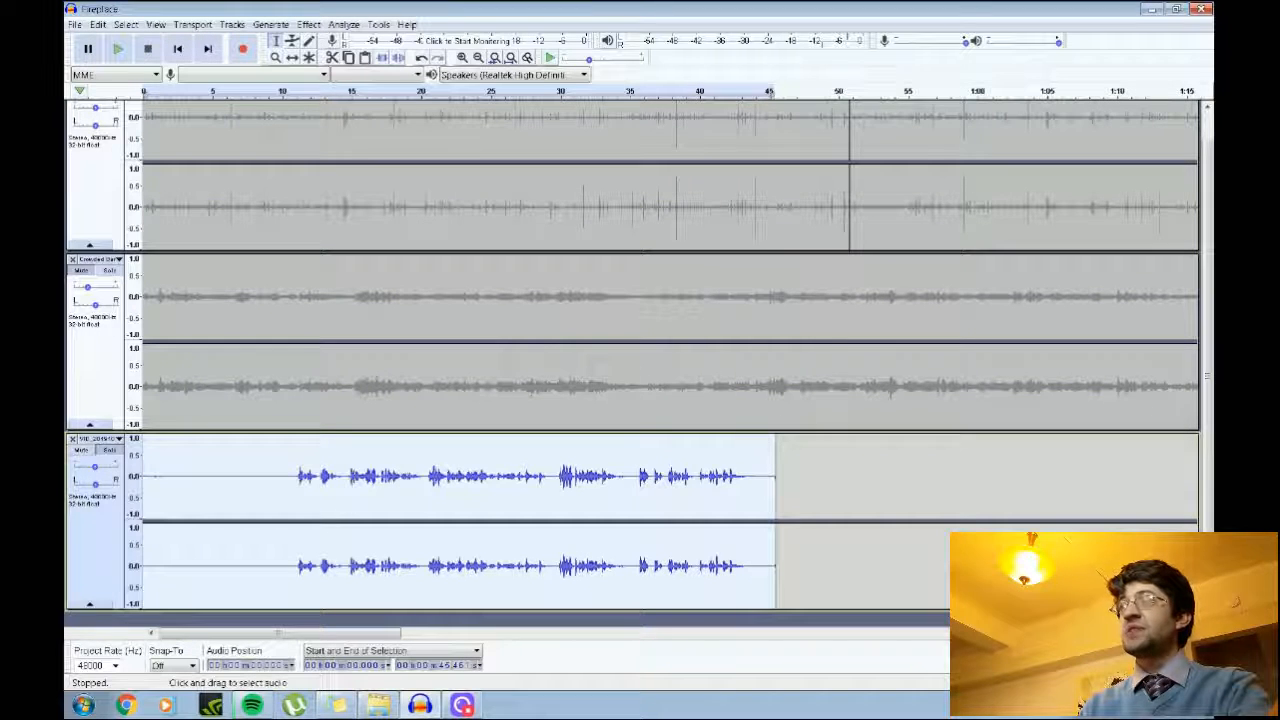
Step: Play the noise-reduced opening of the VID_20191030_142513 track at maximum gain, then again with the gain back at mid-range, and stop
{"action": "left_click", "coordinate": [178, 49]}
{"action": "left_click_drag", "start_coordinate": [95, 466], "coordinate": [136, 480]}
{"action": "left_click", "coordinate": [117, 52]}
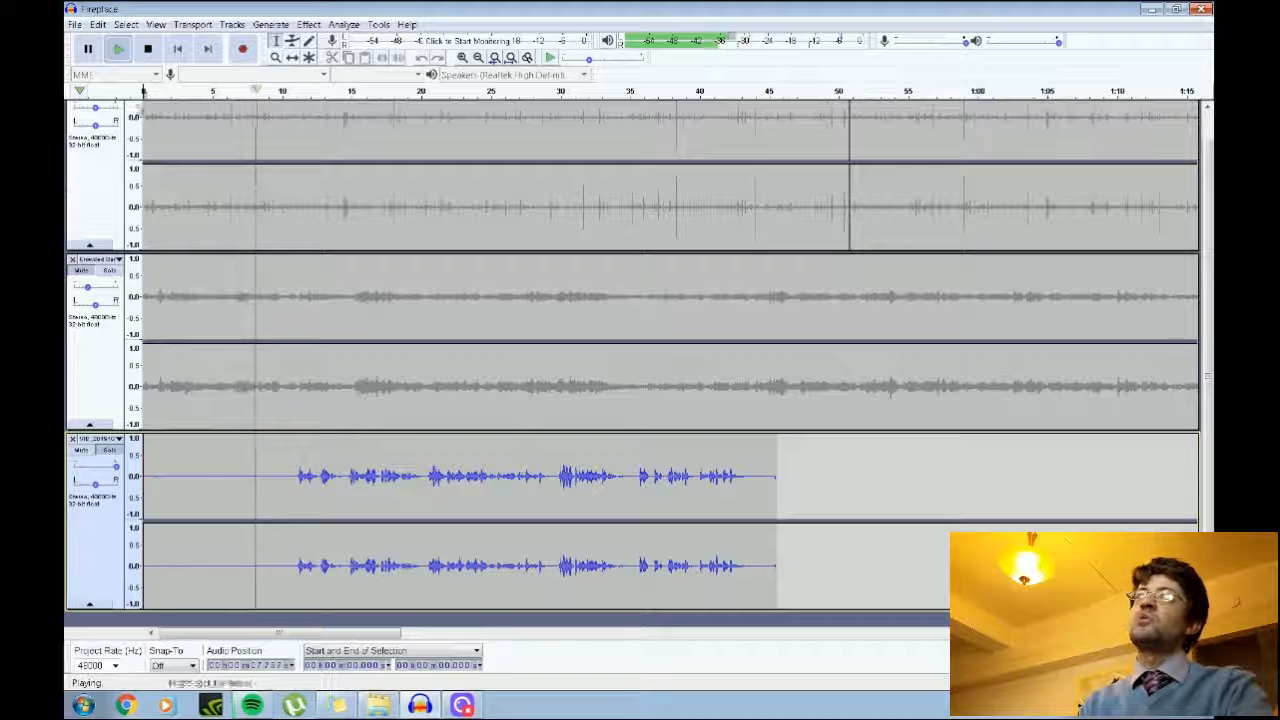
{"action": "left_click", "coordinate": [147, 50]}
{"action": "left_click_drag", "start_coordinate": [116, 466], "coordinate": [80, 472]}
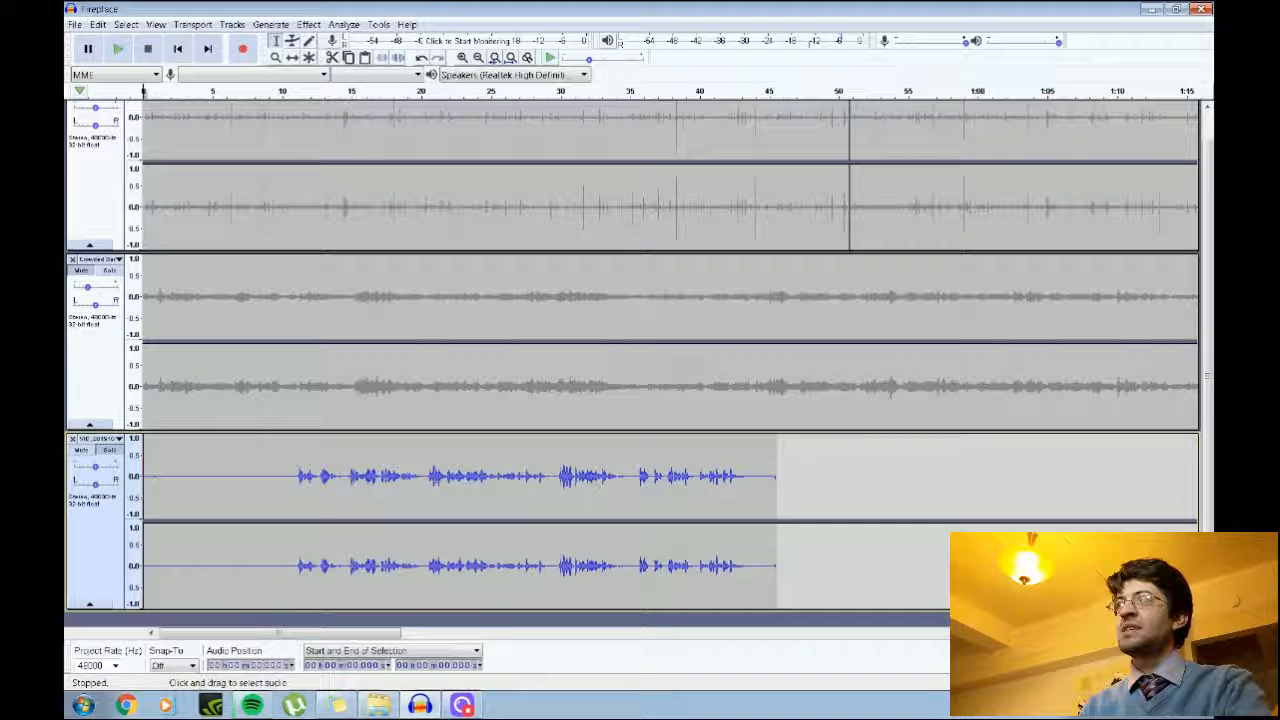
{"action": "left_click", "coordinate": [117, 49]}
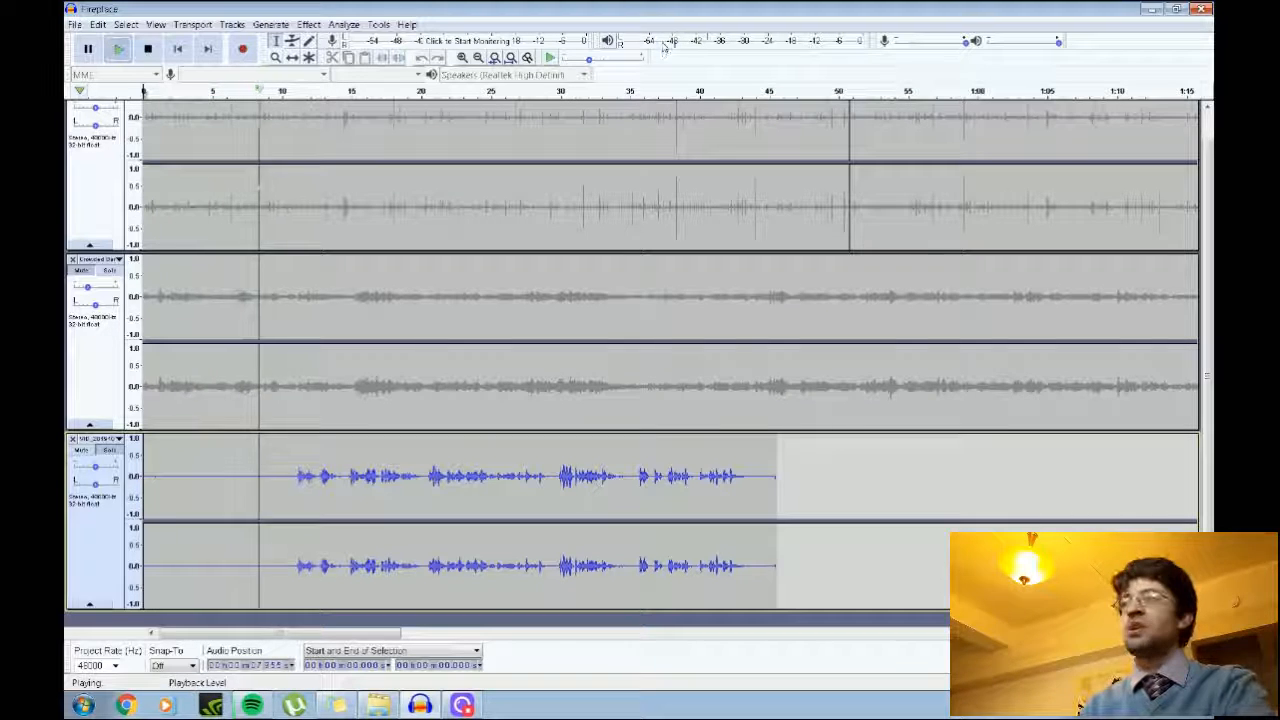
{"action": "left_click", "coordinate": [149, 47]}
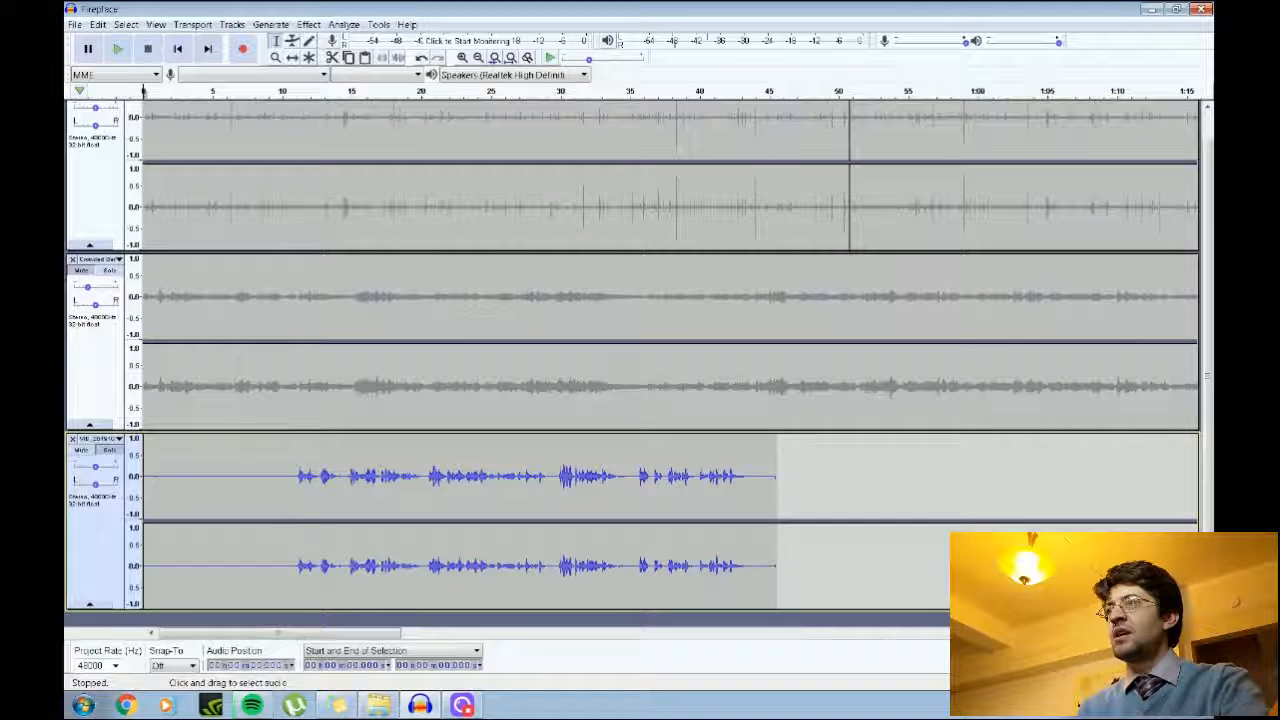
Step: Cut the silent first 10.5 s or so of the VID_20191030_142513 clip, plus the silent tail after about 33.4 s in the shortened clip
{"action": "left_click_drag", "start_coordinate": [288, 500], "coordinate": [143, 500]}
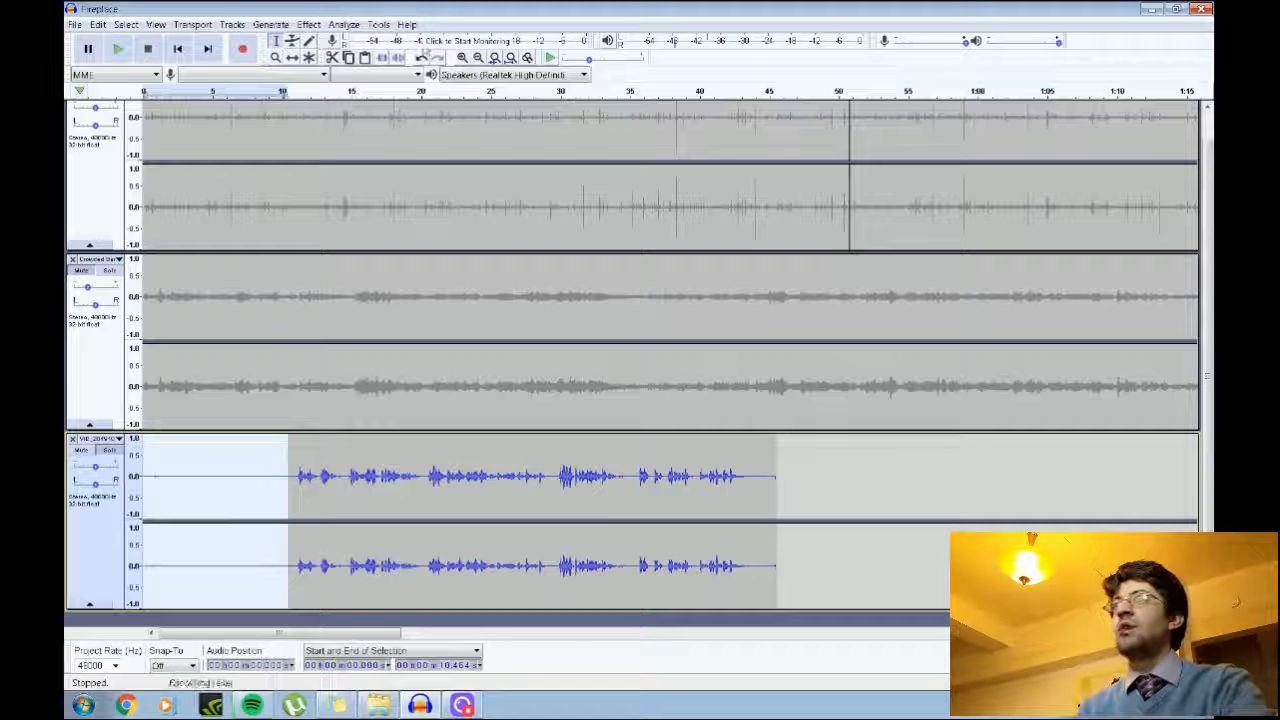
{"action": "left_click", "coordinate": [332, 57]}
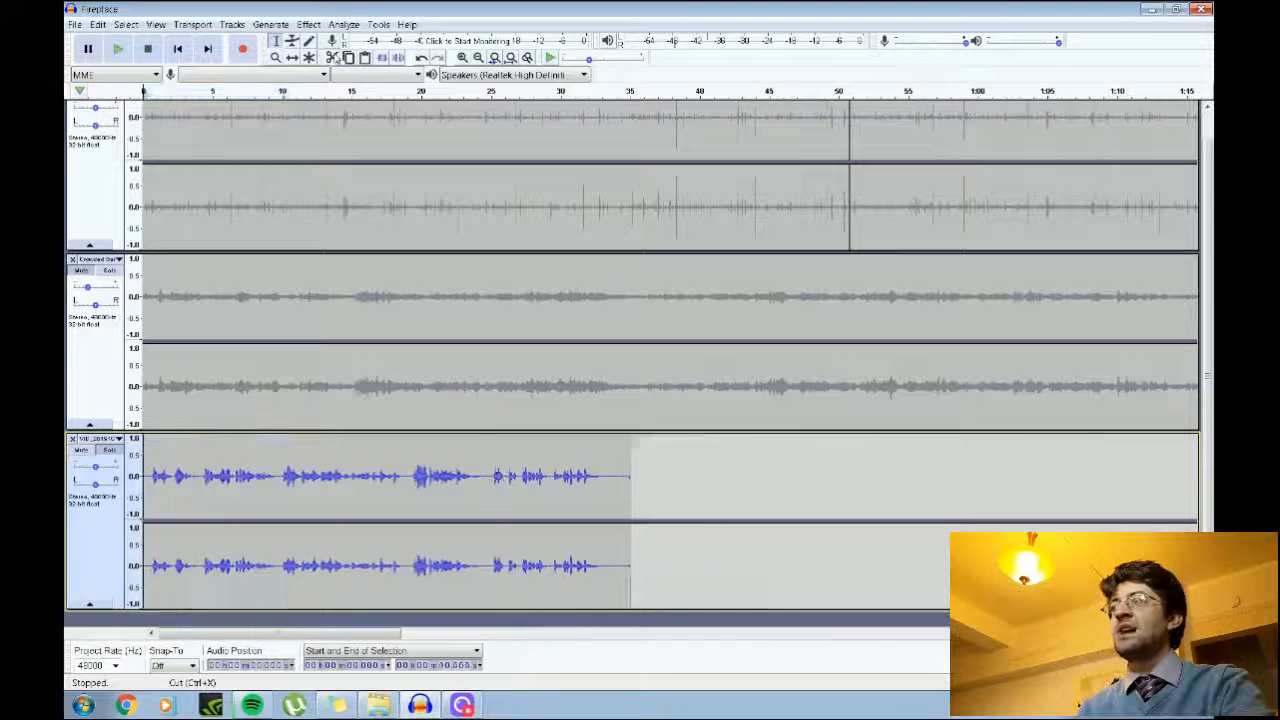
{"action": "left_click_drag", "start_coordinate": [608, 480], "coordinate": [672, 480]}
{"action": "left_click", "coordinate": [332, 57]}
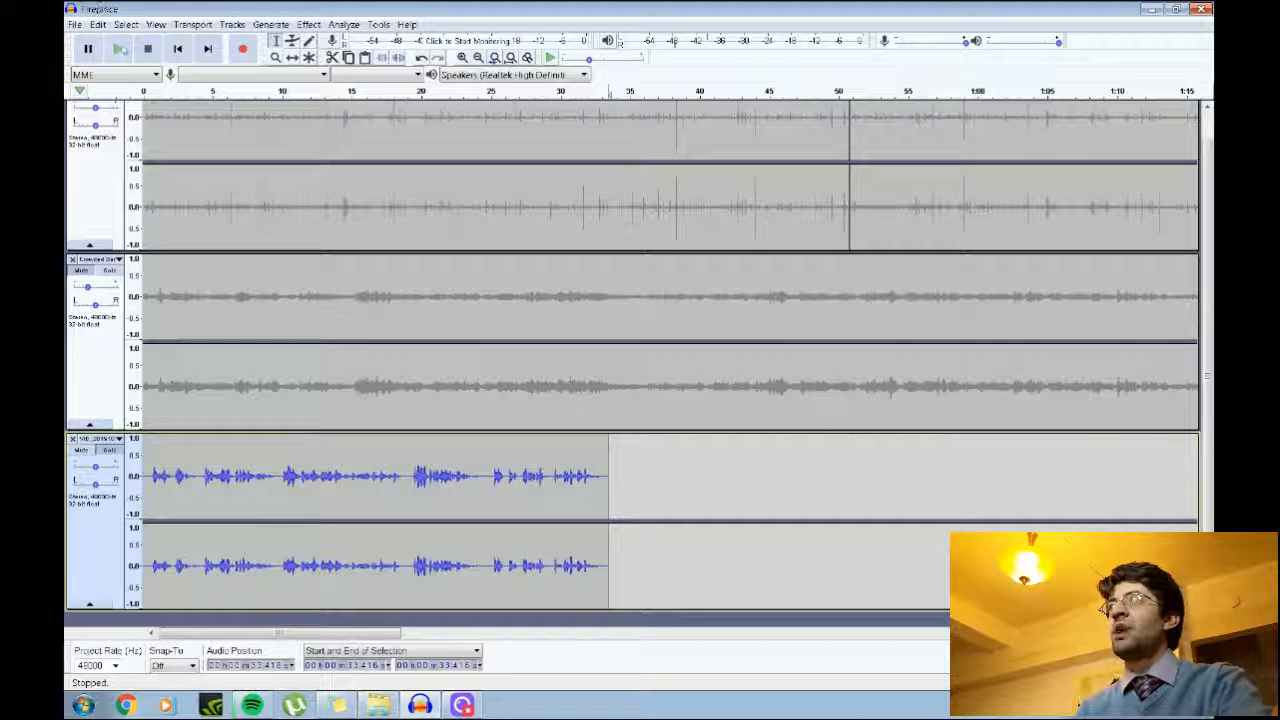
Step: Play the trimmed VID_20191030_142513 clip from its start, raise the track's gain slightly above mid-range during playback, and stop
{"action": "left_click", "coordinate": [119, 49]}
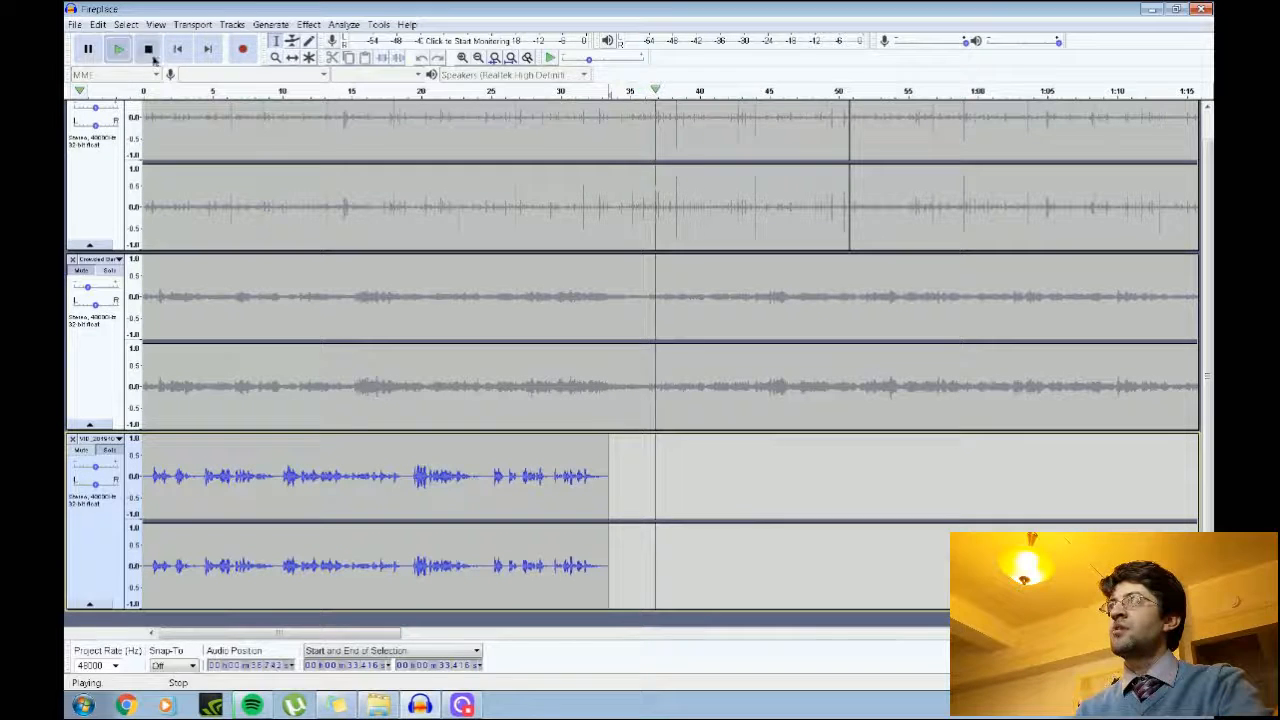
{"action": "left_click", "coordinate": [150, 54]}
{"action": "left_click", "coordinate": [177, 50]}
{"action": "left_click", "coordinate": [117, 54]}
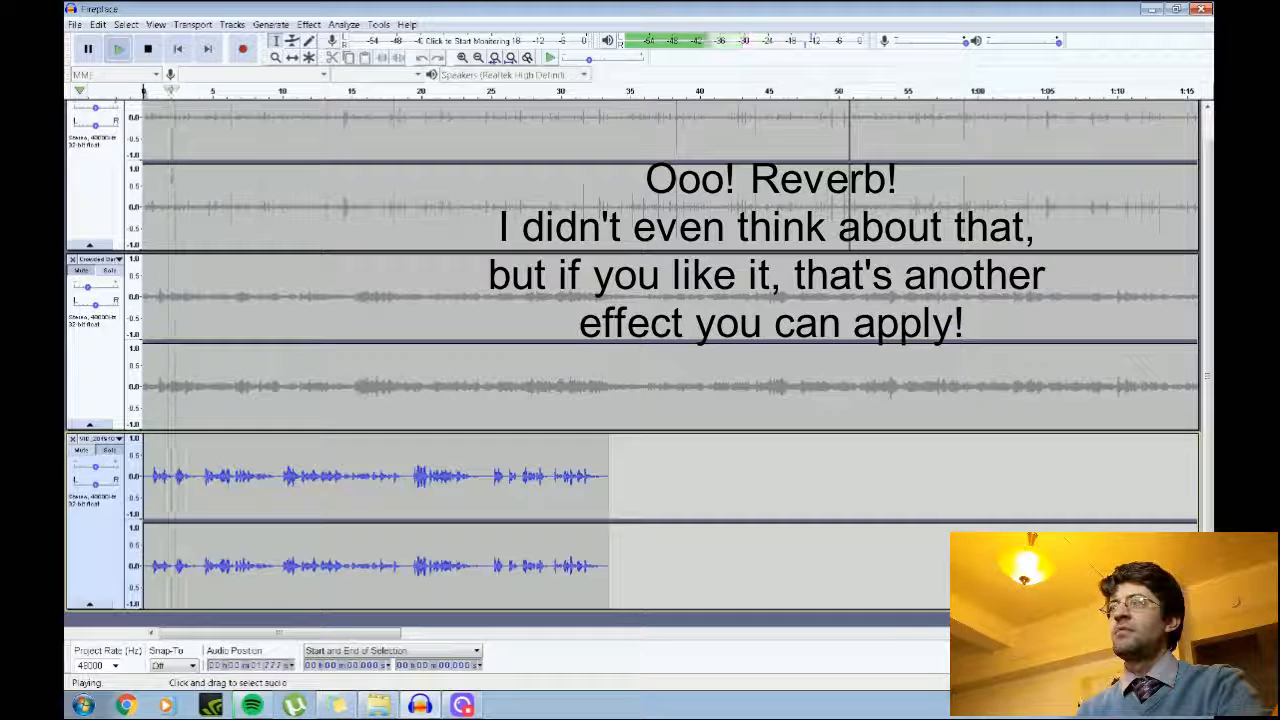
{"action": "left_click_drag", "start_coordinate": [100, 466], "coordinate": [100, 467]}
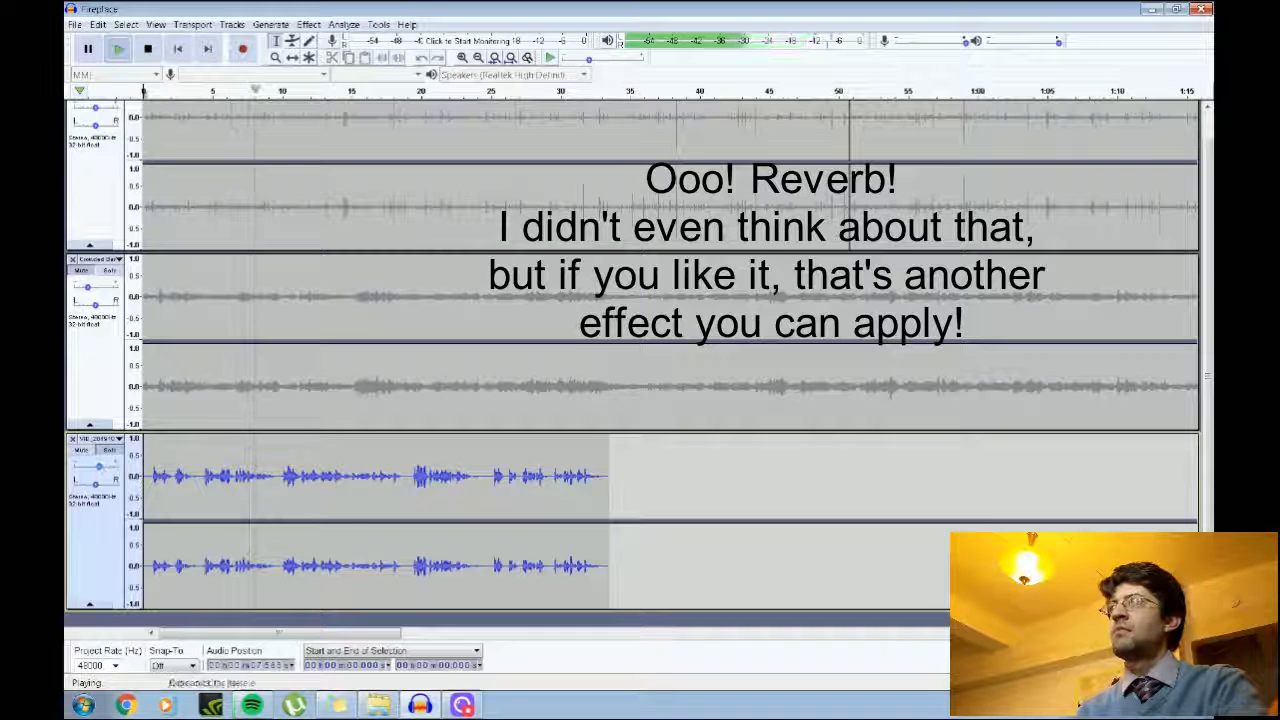
{"action": "left_click", "coordinate": [146, 53]}
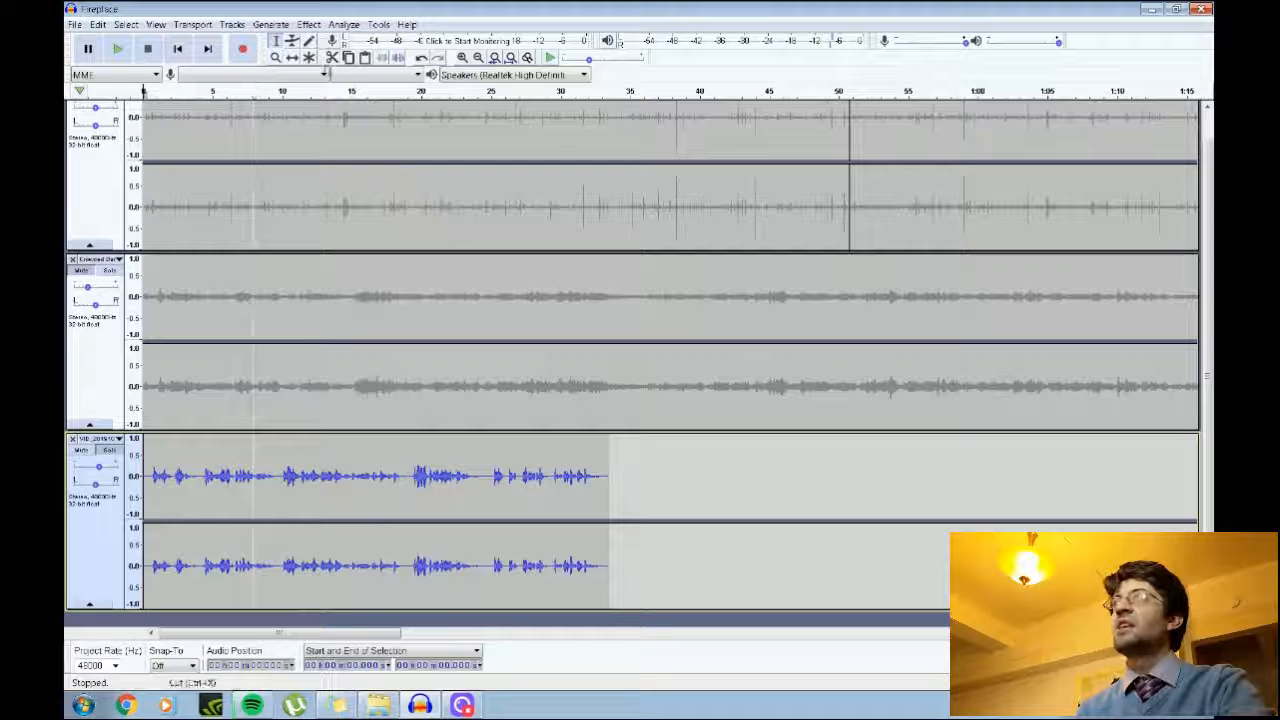
Step: Play the VID_20191030_142513 clip from about 7.3 s and pause at about 10.4 s to judge the gap between phrases
{"action": "left_click", "coordinate": [461, 57]}
{"action": "left_click", "coordinate": [462, 58]}
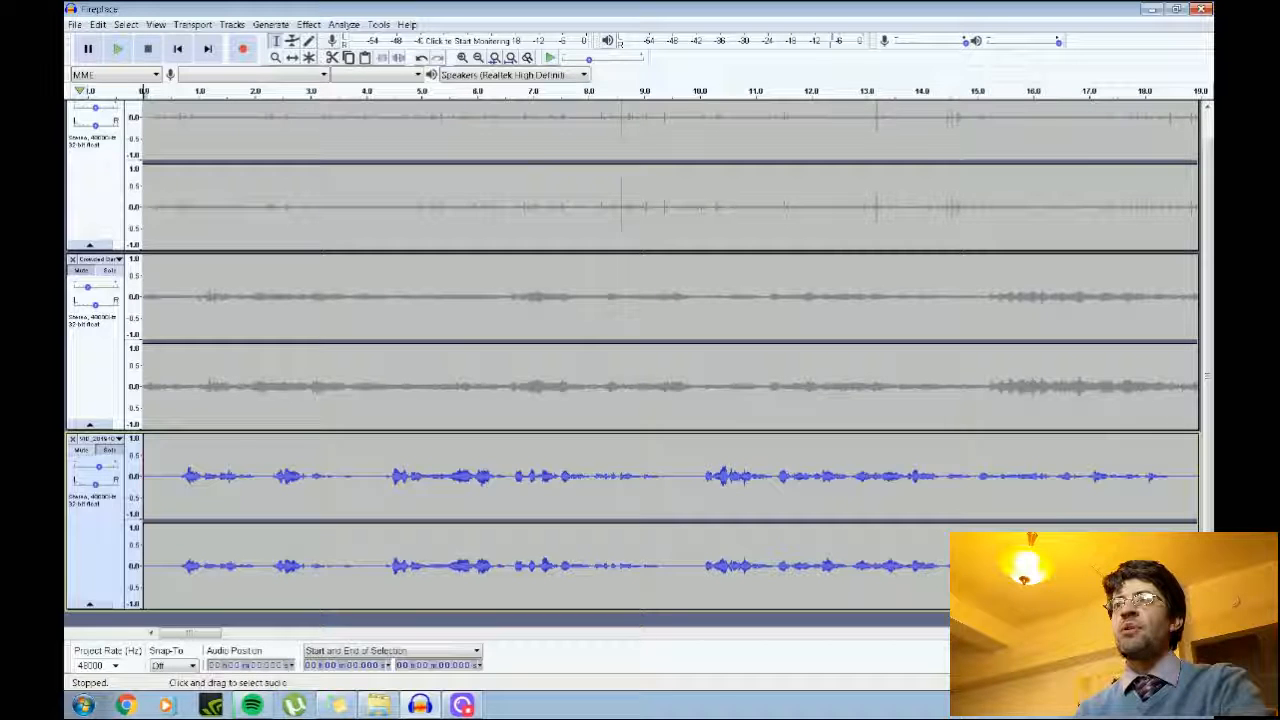
{"action": "left_click", "coordinate": [548, 455]}
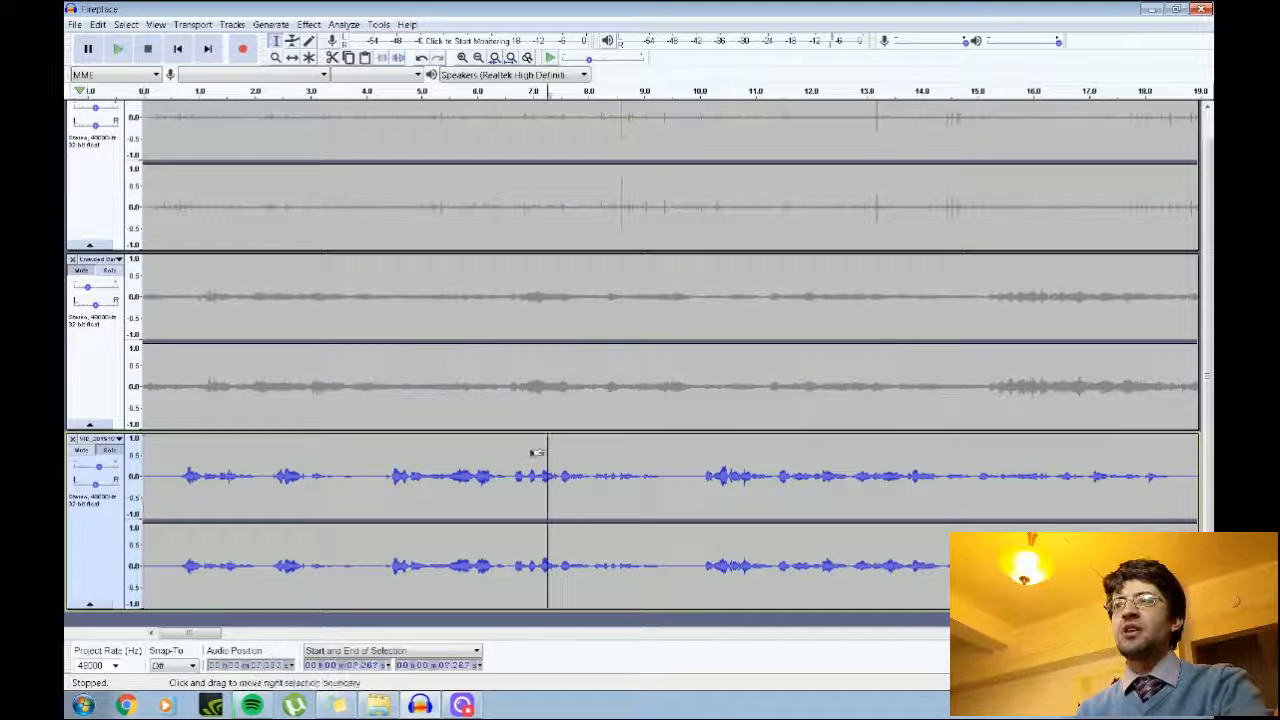
{"action": "left_click", "coordinate": [131, 48]}
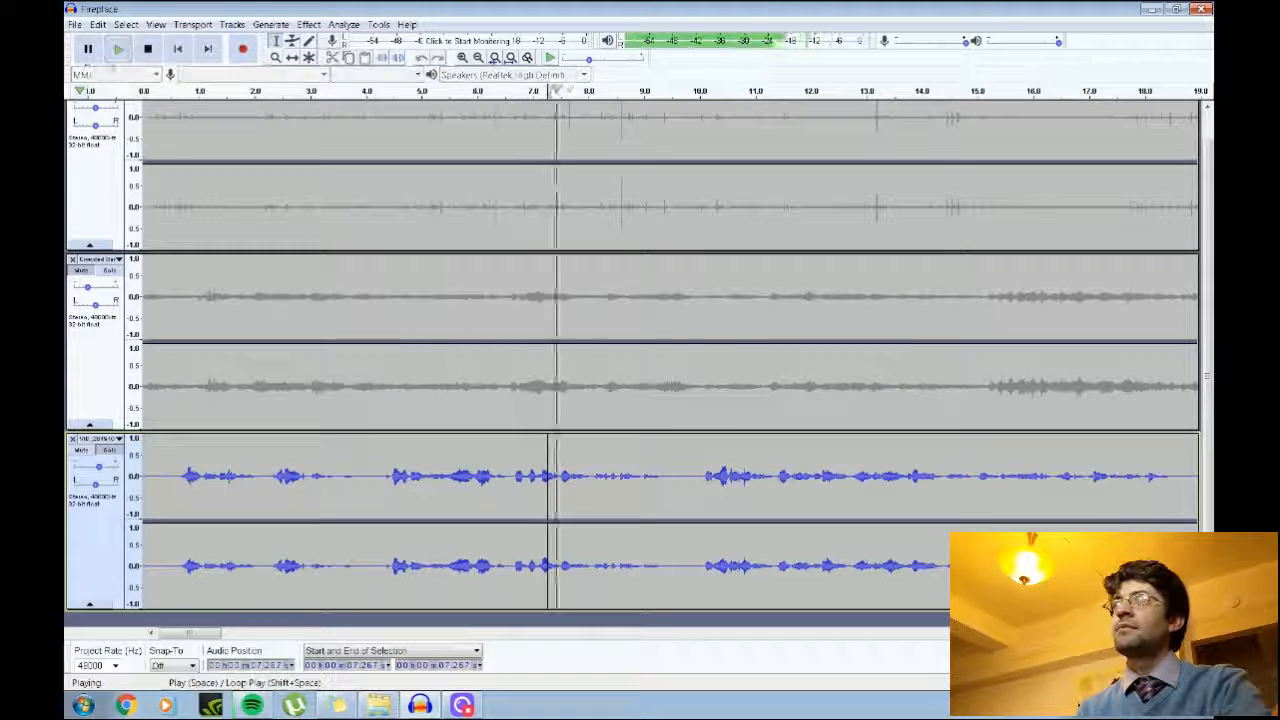
{"action": "left_click", "coordinate": [87, 55]}
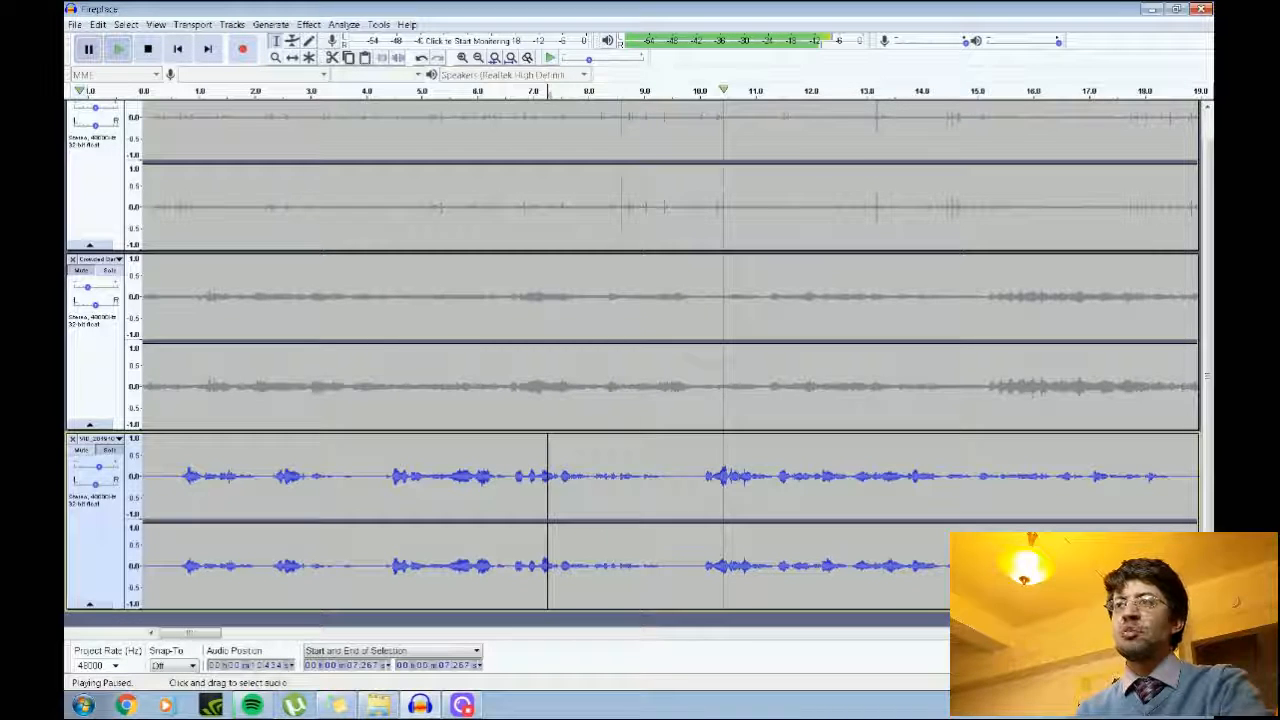
Step: Cut about 0.25 s of silence from the VID_20191030_142513 clip, between 9.328 s and 9.581 s
{"action": "left_click", "coordinate": [462, 57]}
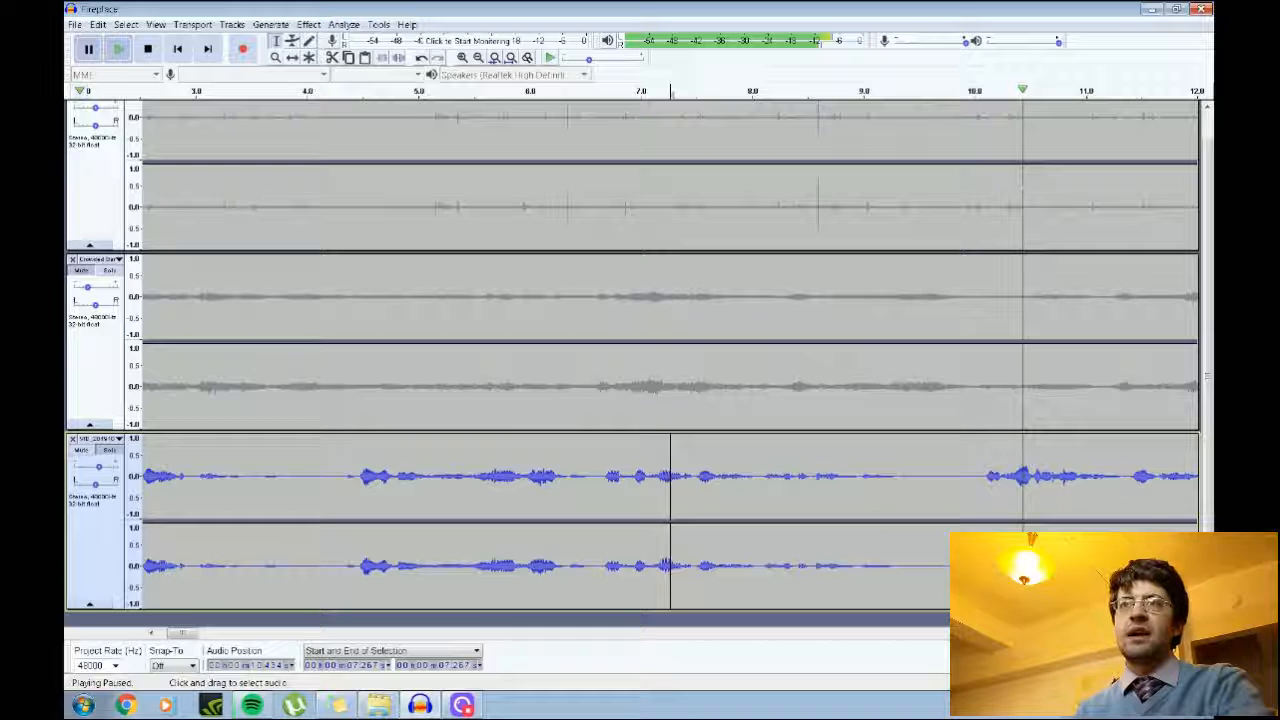
{"action": "left_click_drag", "start_coordinate": [901, 500], "coordinate": [927, 500]}
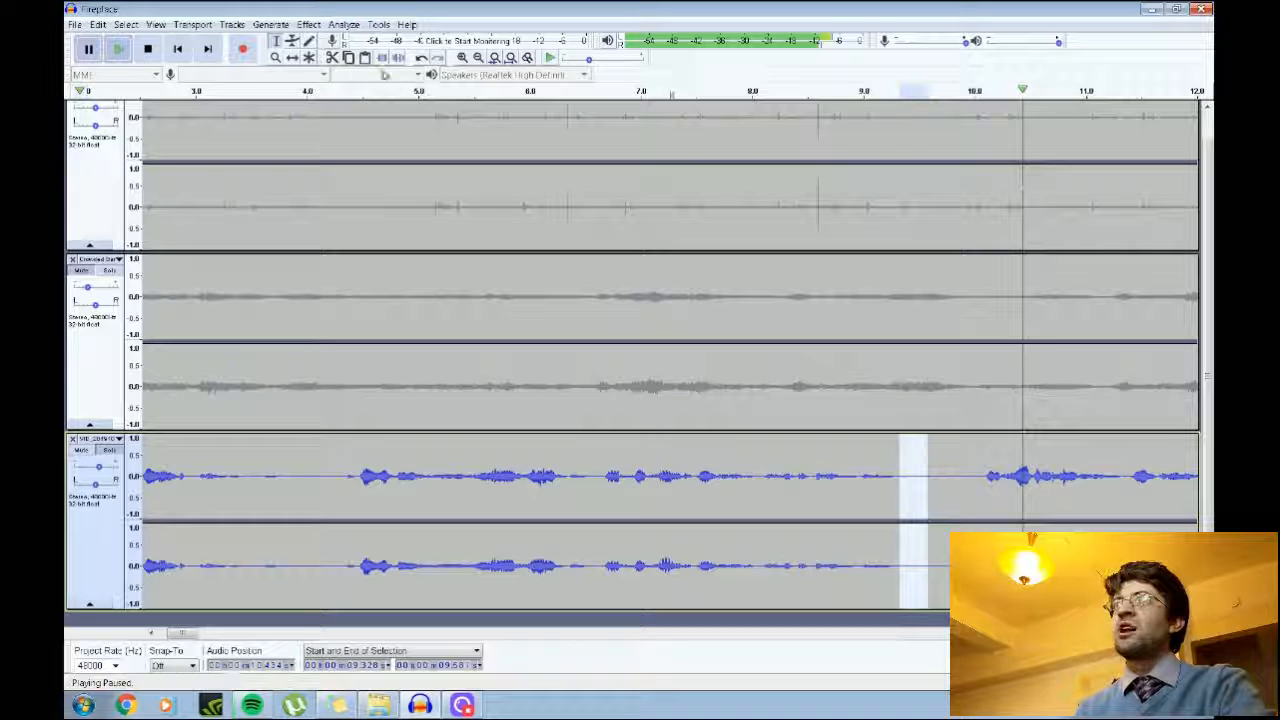
{"action": "left_click", "coordinate": [333, 57]}
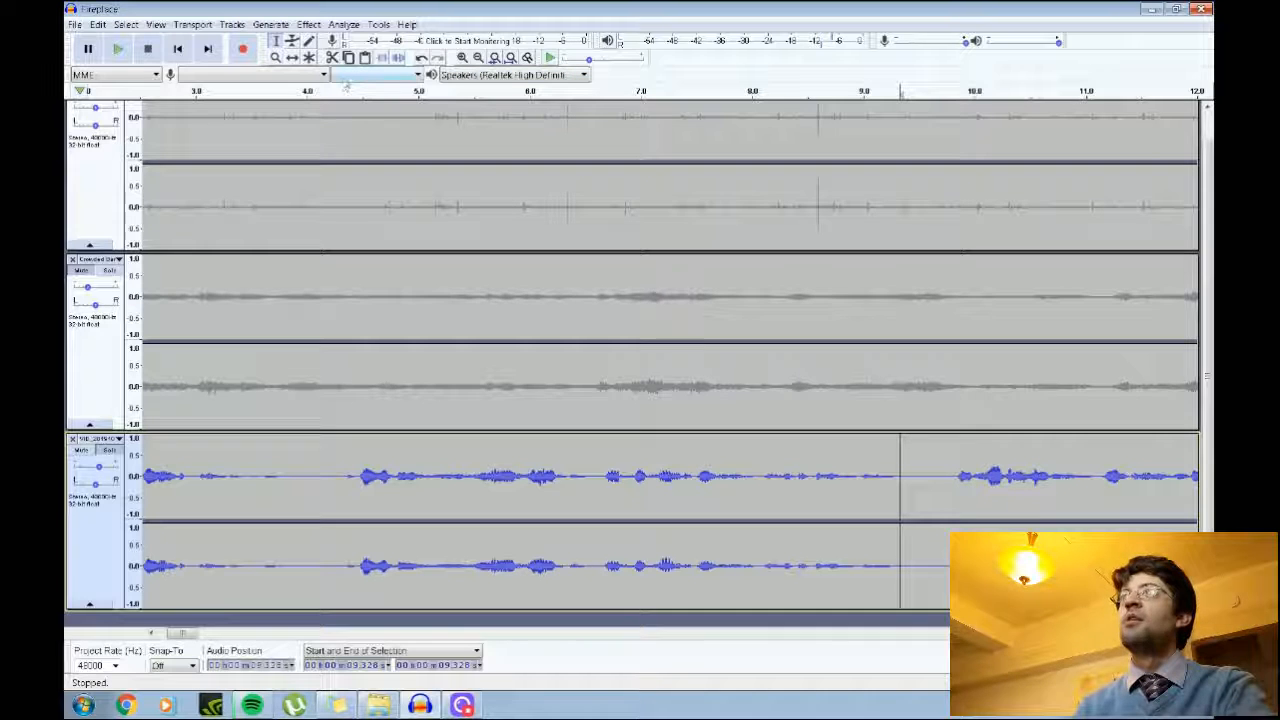
Step: Play the VID_20191030_142513 clip from about 8 s past the shortened gap, and stop just before 20 s
{"action": "left_click", "coordinate": [478, 58]}
{"action": "left_click", "coordinate": [478, 58]}
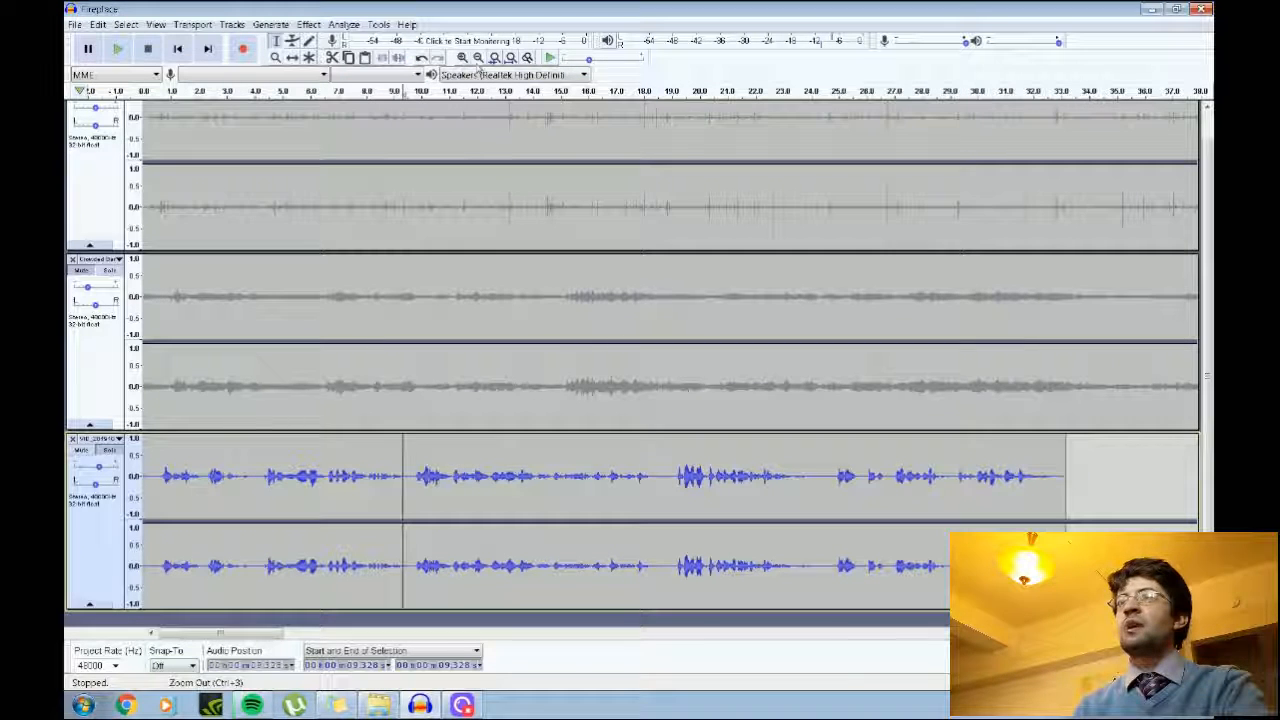
{"action": "left_click", "coordinate": [367, 480]}
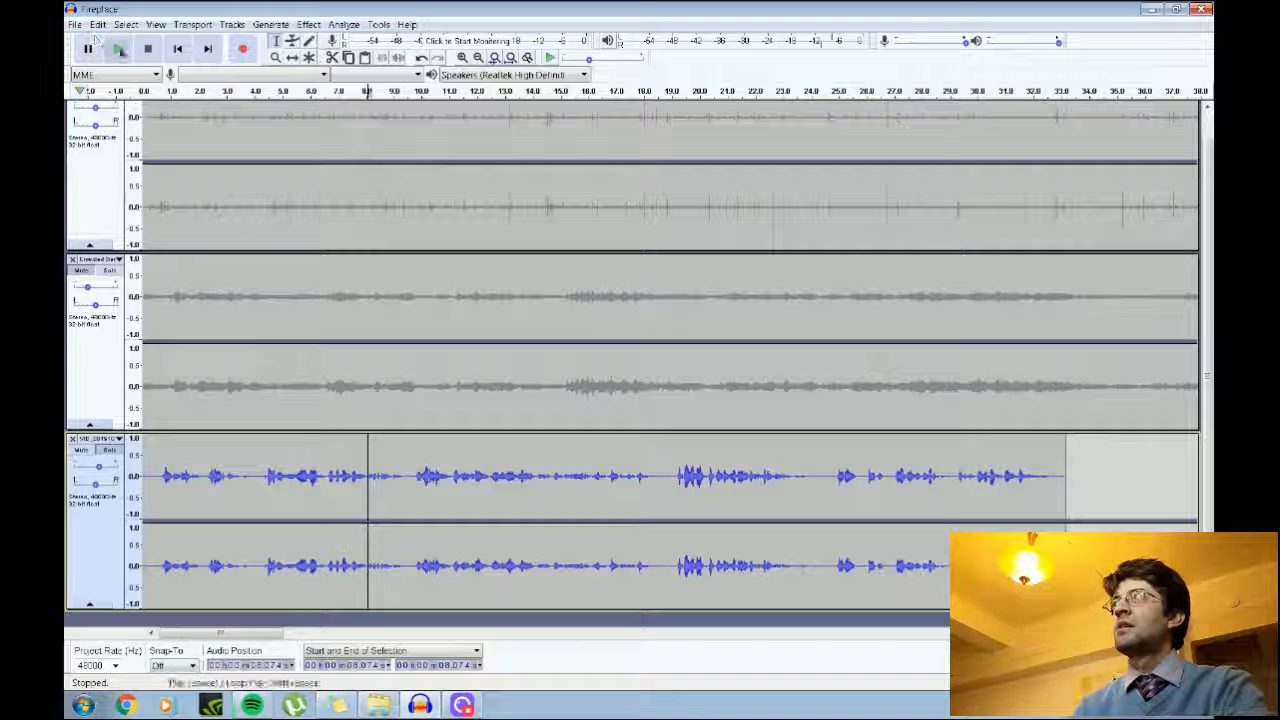
{"action": "left_click", "coordinate": [117, 48]}
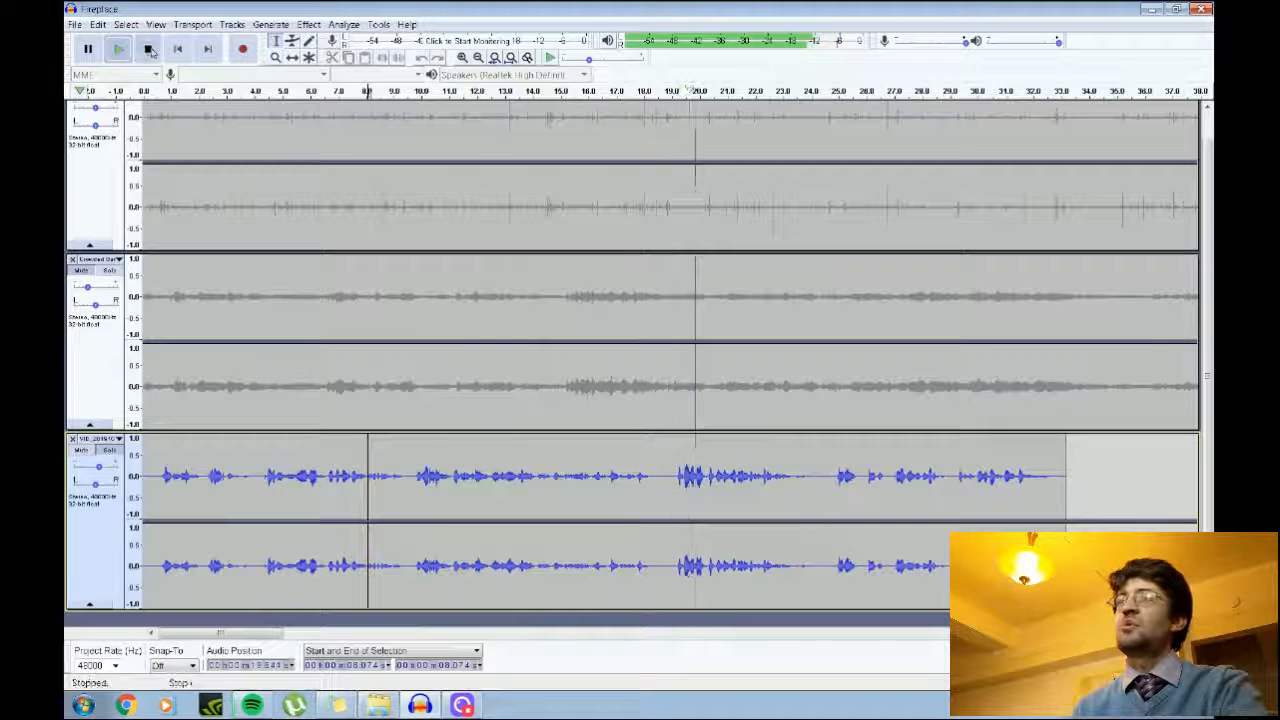
{"action": "key", "text": "space"}
Step: Examine the silent gap around 18.5 s in the VID_20191030_142513 clip by playing from about 16.8 s, and stop within the gap
{"action": "left_click", "coordinate": [669, 472]}
{"action": "left_click", "coordinate": [658, 473]}
{"action": "left_click", "coordinate": [463, 58]}
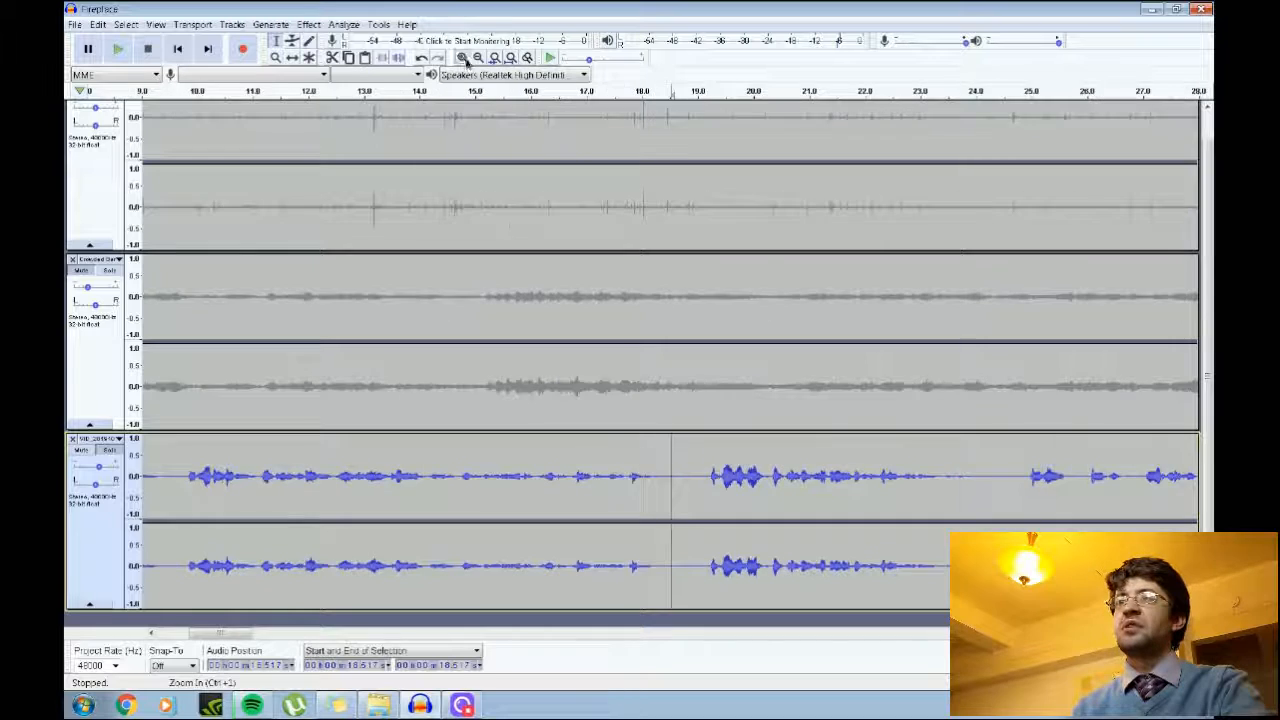
{"action": "left_click", "coordinate": [463, 58]}
{"action": "left_click", "coordinate": [463, 58]}
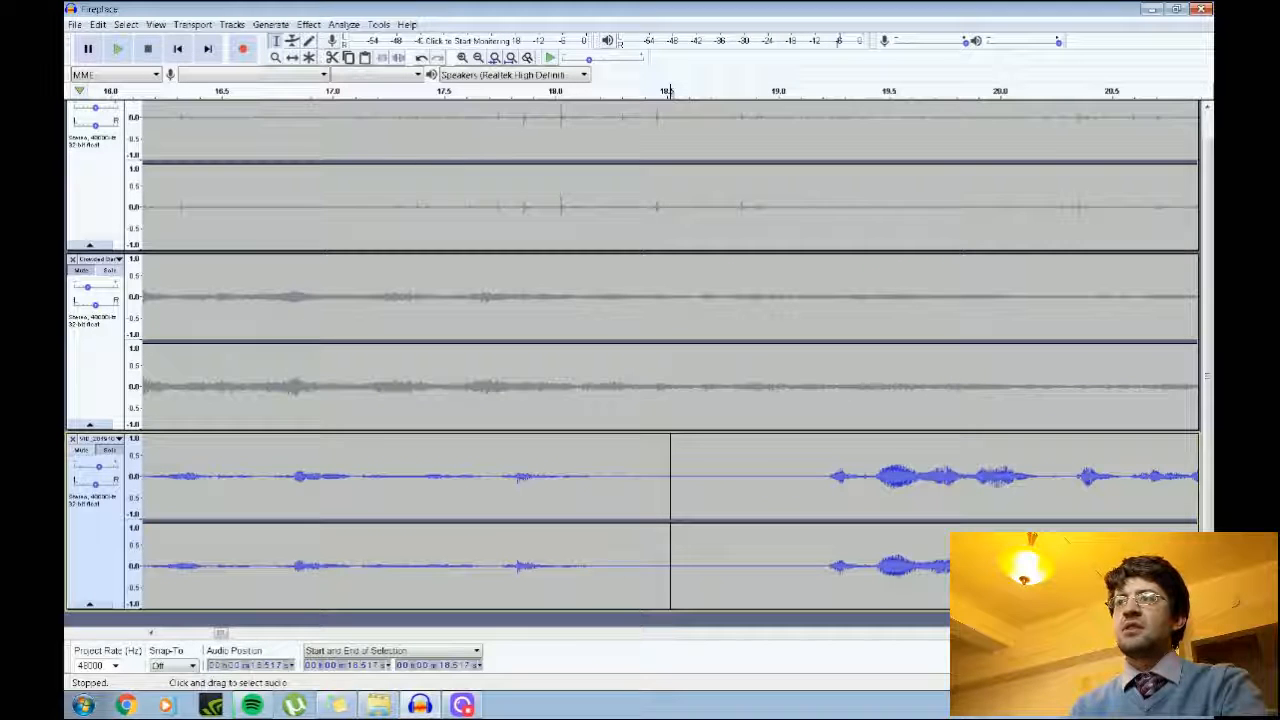
{"action": "left_click", "coordinate": [455, 470]}
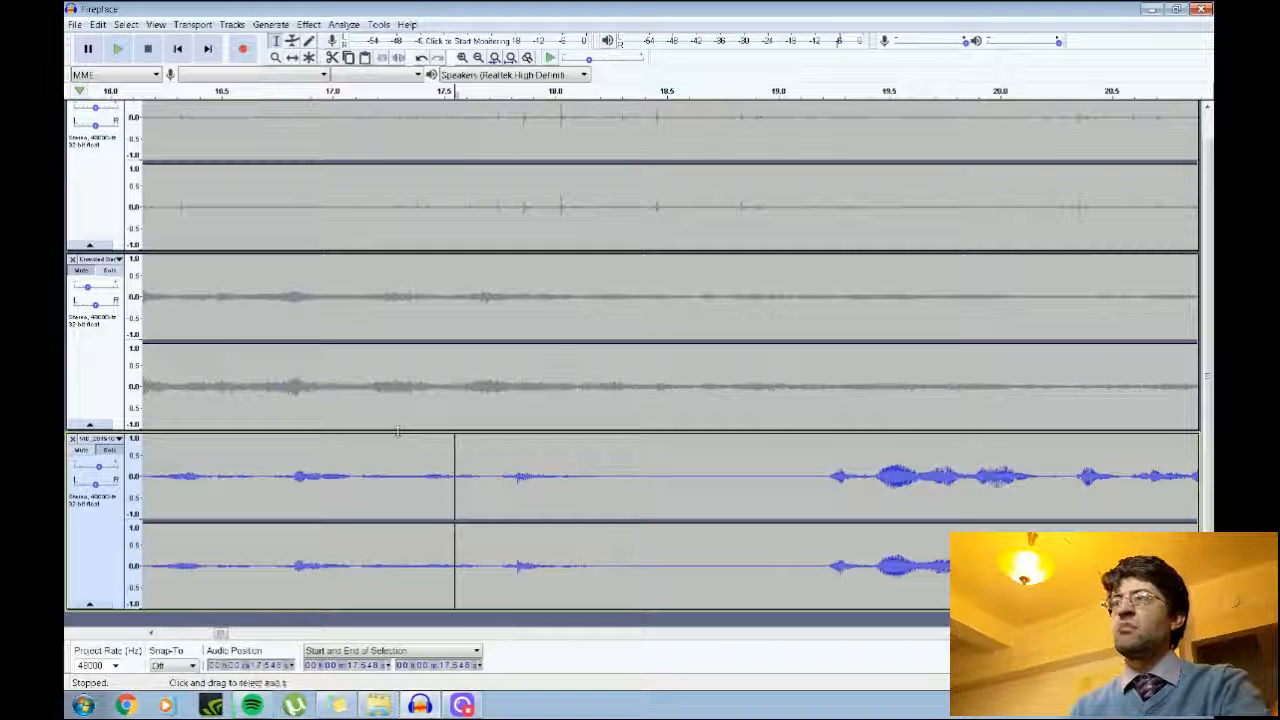
{"action": "left_click", "coordinate": [288, 475]}
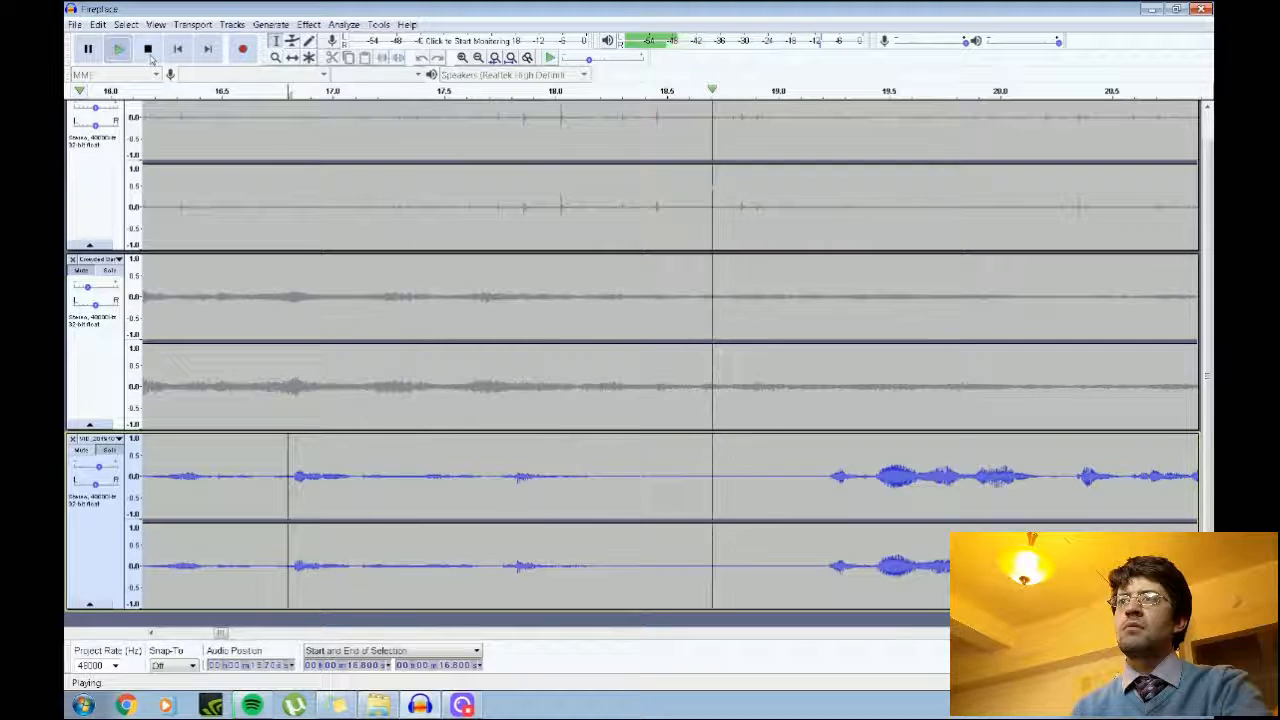
{"action": "left_click", "coordinate": [148, 50]}
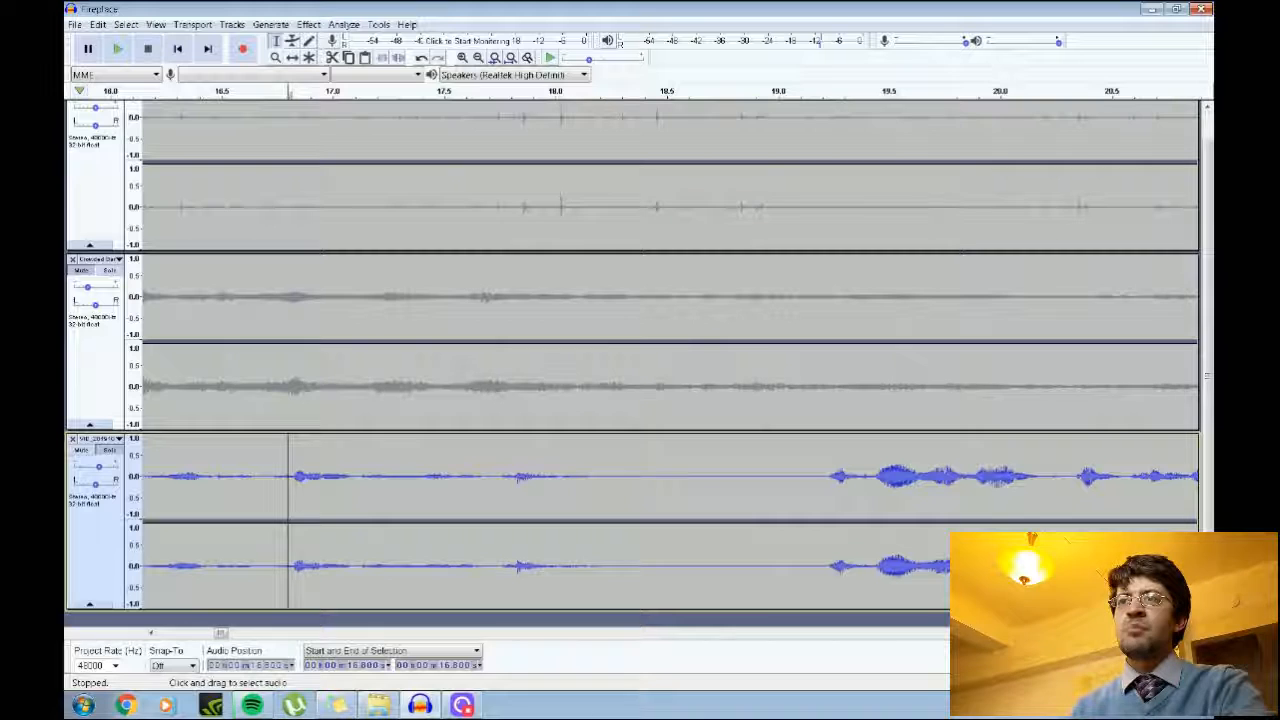
Step: Cut the silence between about 18.36 s and 19.0 s from the VID_20191030_142513 clip
{"action": "left_click_drag", "start_coordinate": [777, 480], "coordinate": [635, 480]}
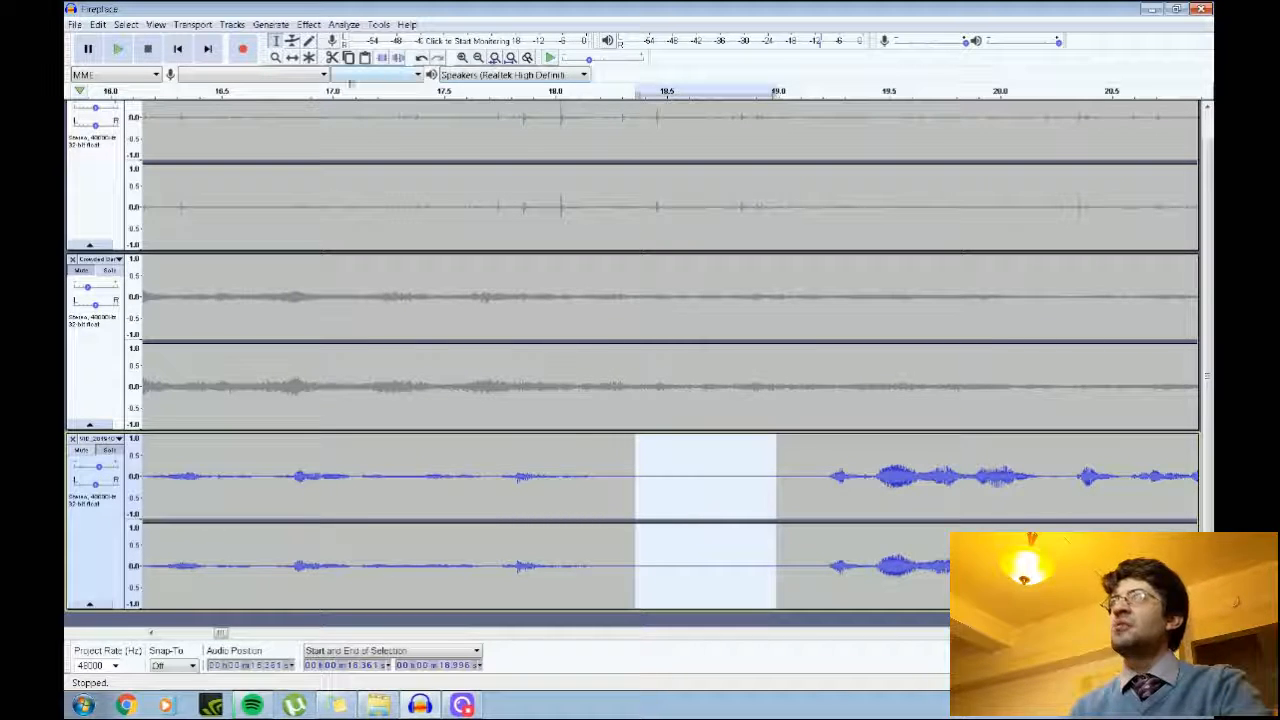
{"action": "left_click", "coordinate": [335, 72]}
{"action": "left_click", "coordinate": [333, 60]}
{"action": "left_click", "coordinate": [333, 60]}
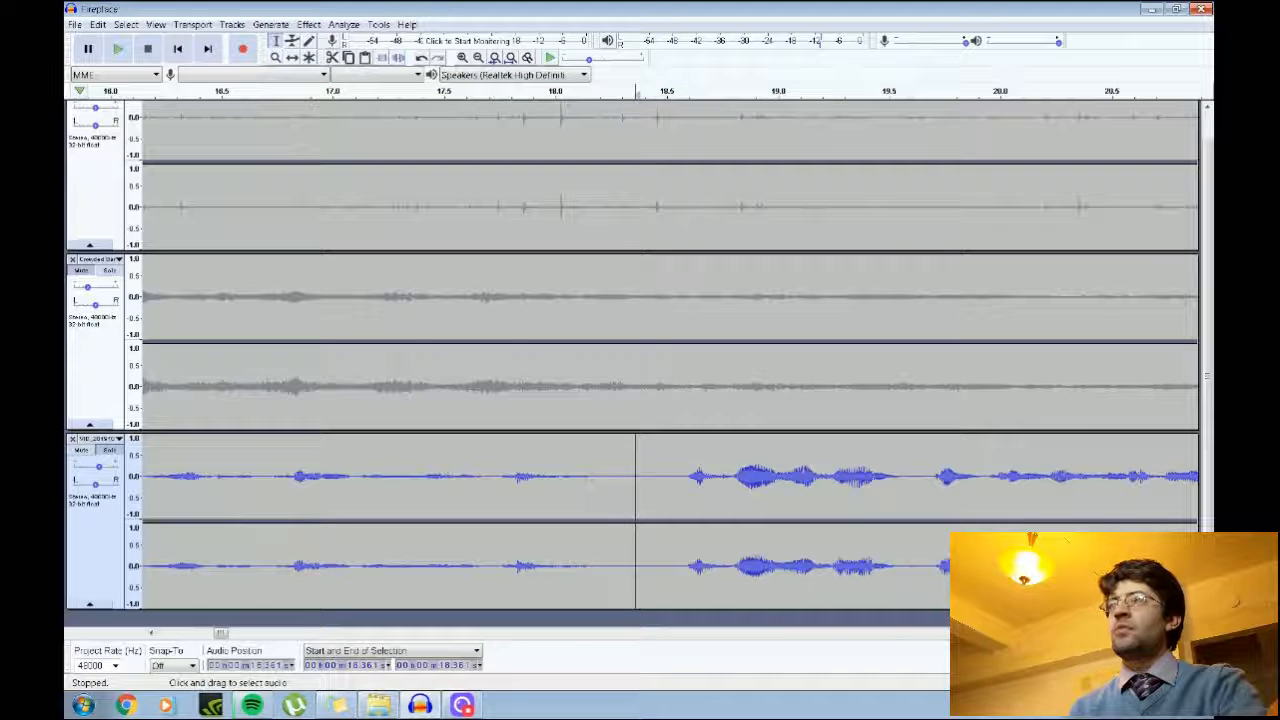
Step: Play the VID_20191030_142513 clip from about 16.8 s across the latest cut, and pause at about 19.1 s
{"action": "left_click", "coordinate": [281, 480]}
{"action": "left_click", "coordinate": [118, 49]}
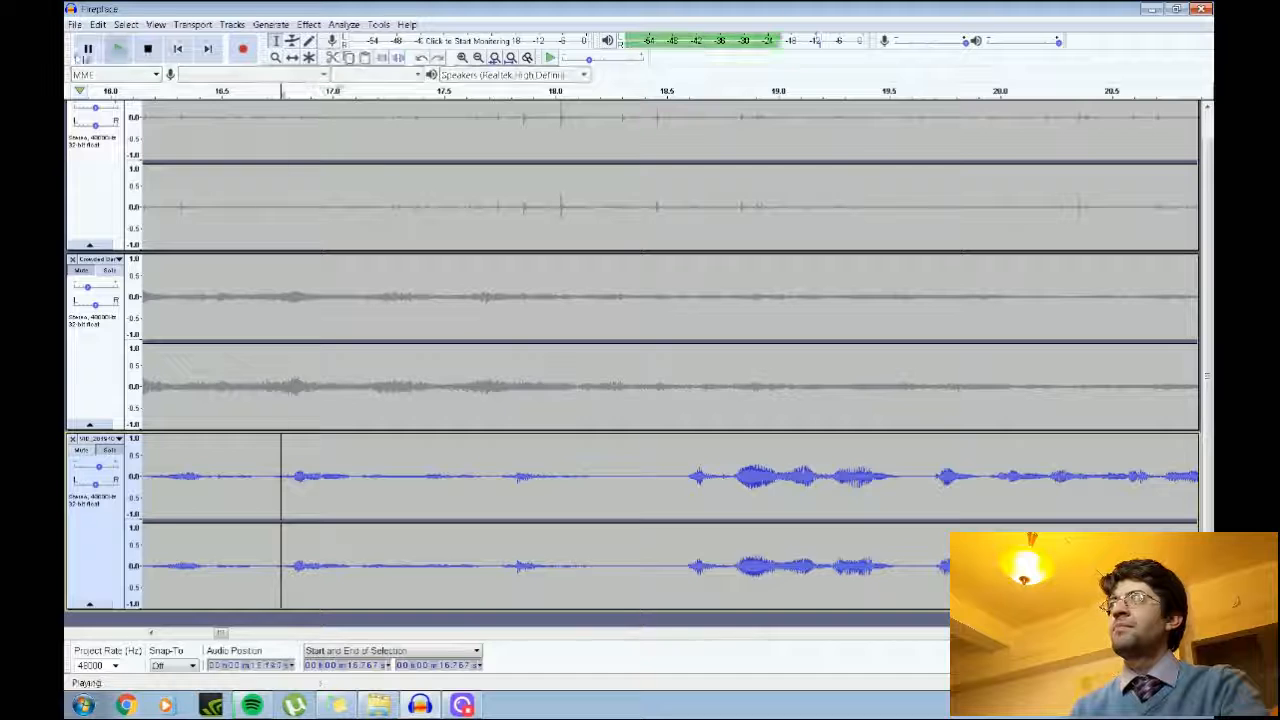
{"action": "left_click", "coordinate": [88, 49]}
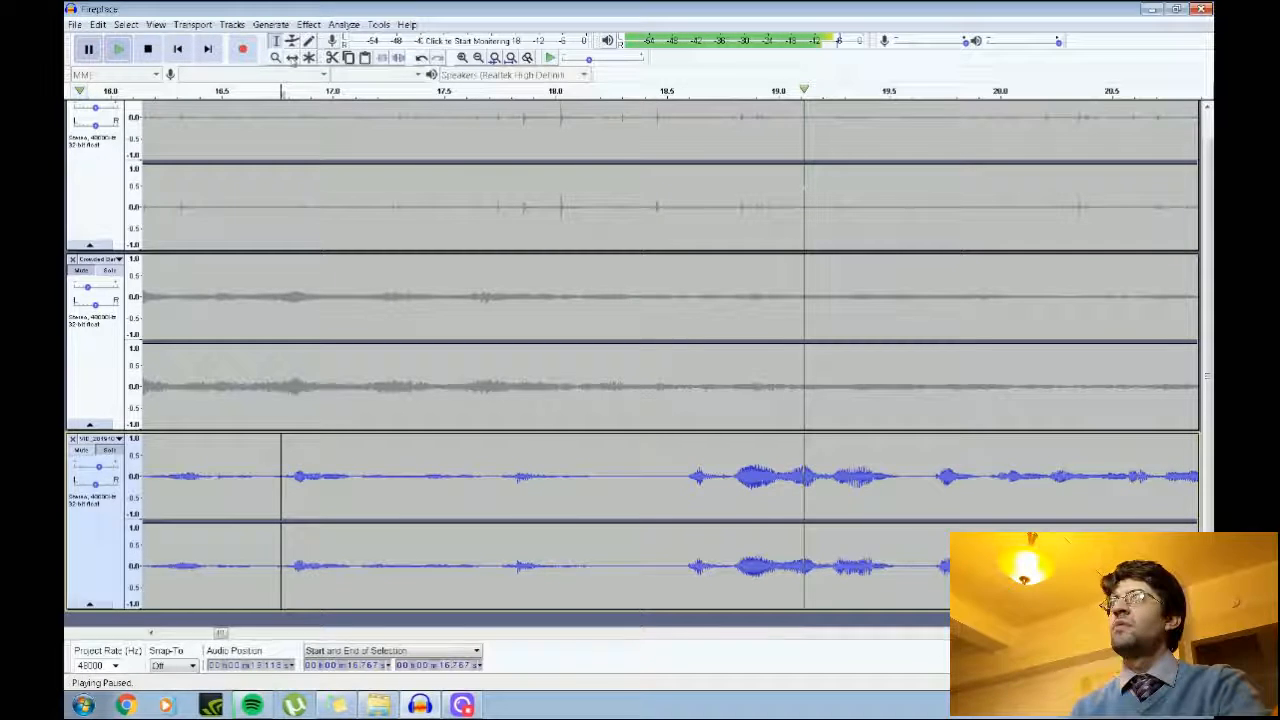
Step: Review the whole shortened VID_20191030_142513 clip, resume playback from the pause at about 19.1 s, and stop
{"action": "left_click", "coordinate": [463, 58]}
{"action": "left_click", "coordinate": [463, 58]}
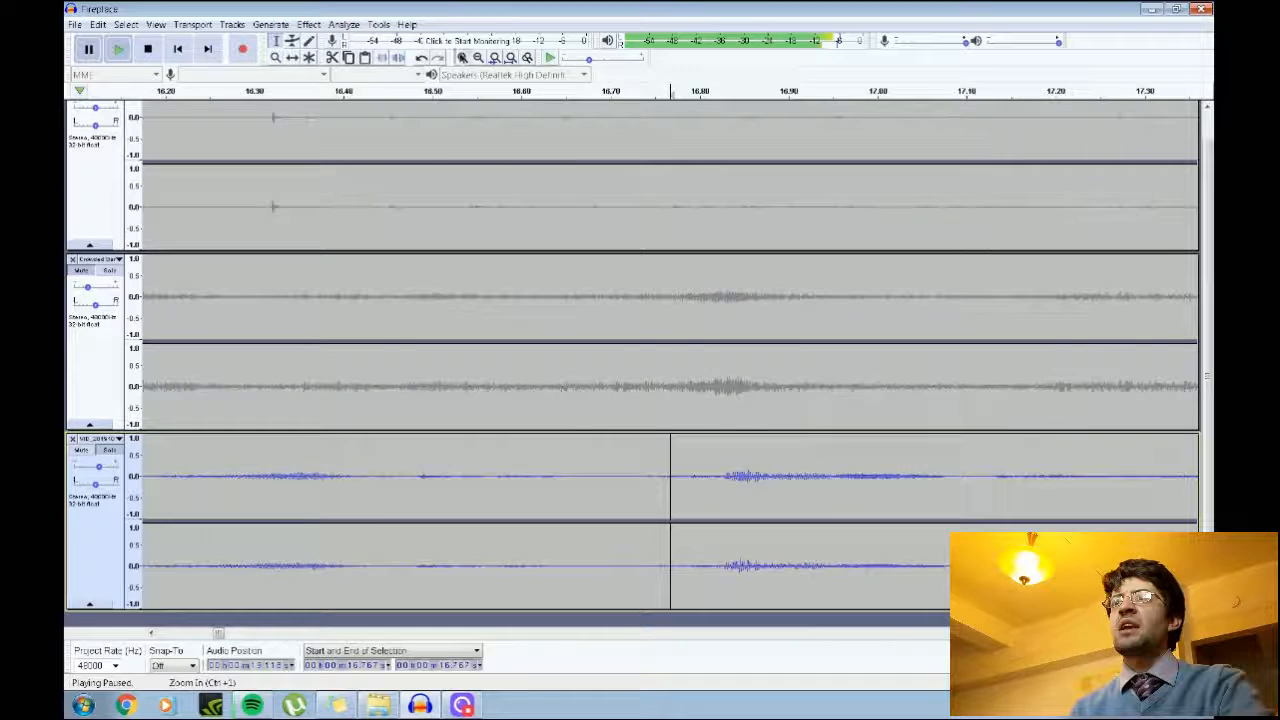
{"action": "left_click", "coordinate": [479, 59]}
{"action": "left_click", "coordinate": [479, 59]}
{"action": "left_click", "coordinate": [479, 59]}
{"action": "left_click", "coordinate": [479, 59]}
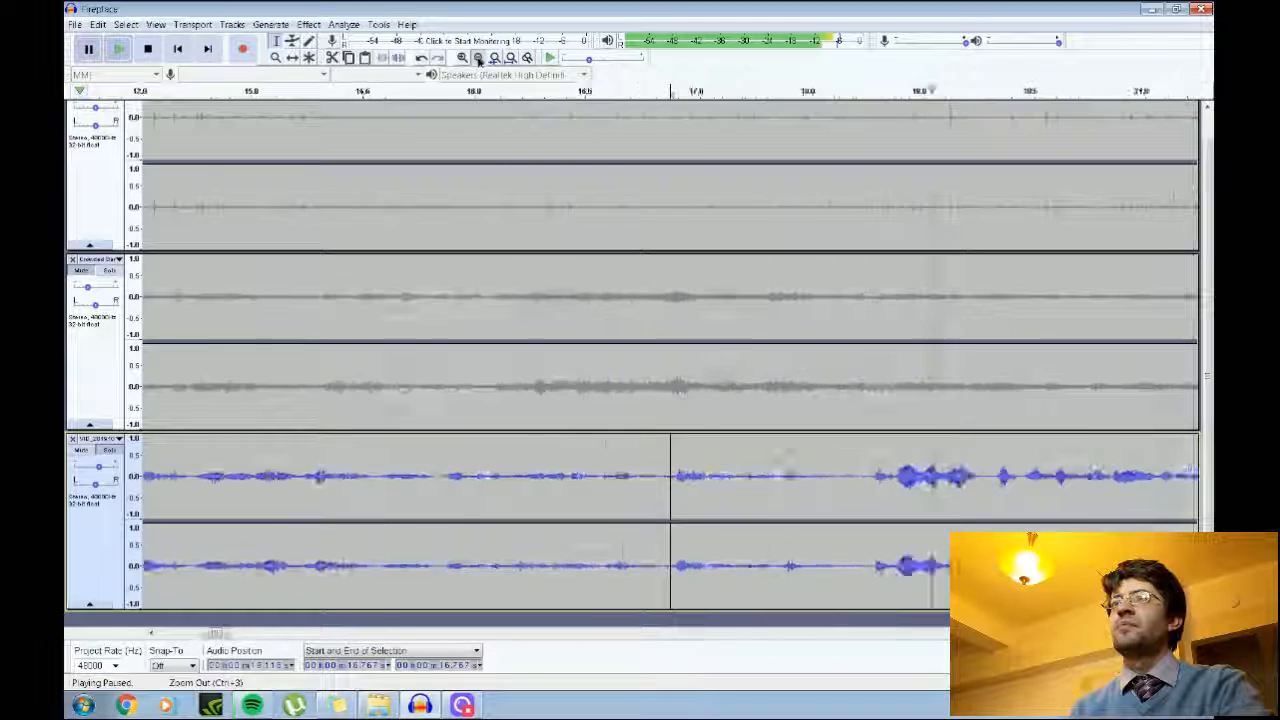
{"action": "left_click", "coordinate": [479, 59]}
{"action": "left_click", "coordinate": [479, 59]}
{"action": "left_click", "coordinate": [479, 59]}
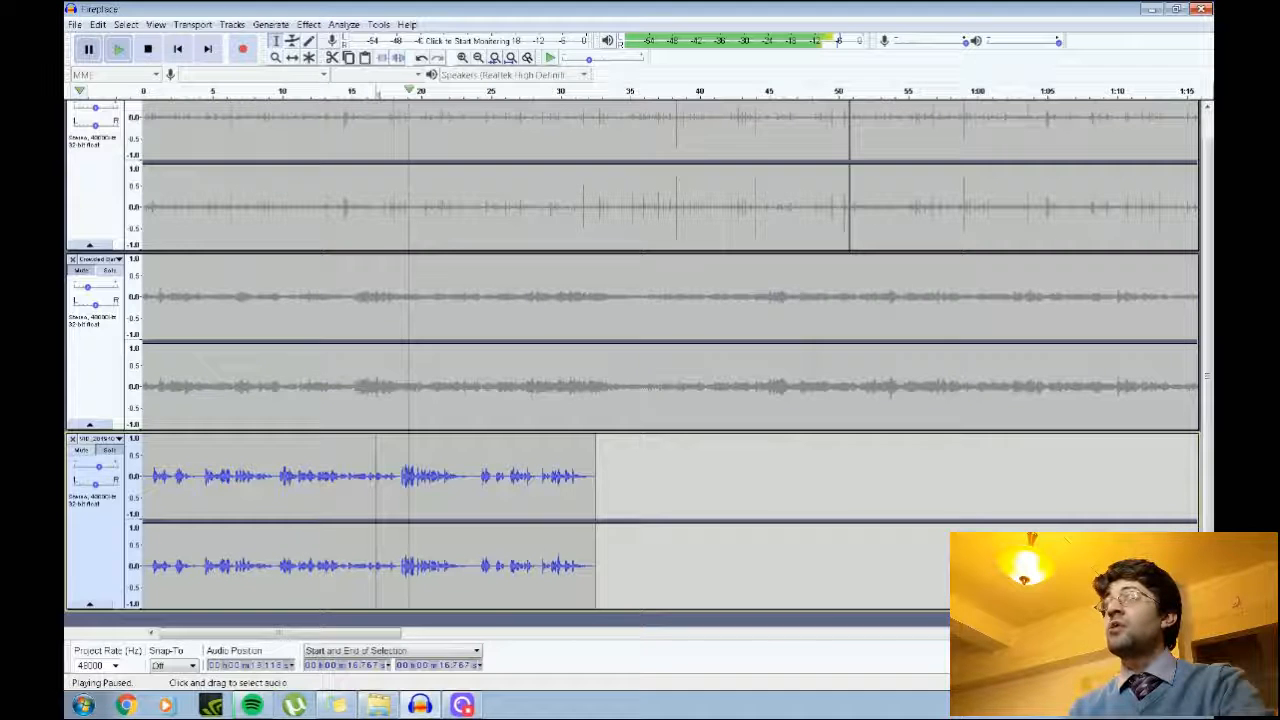
{"action": "left_click", "coordinate": [120, 48]}
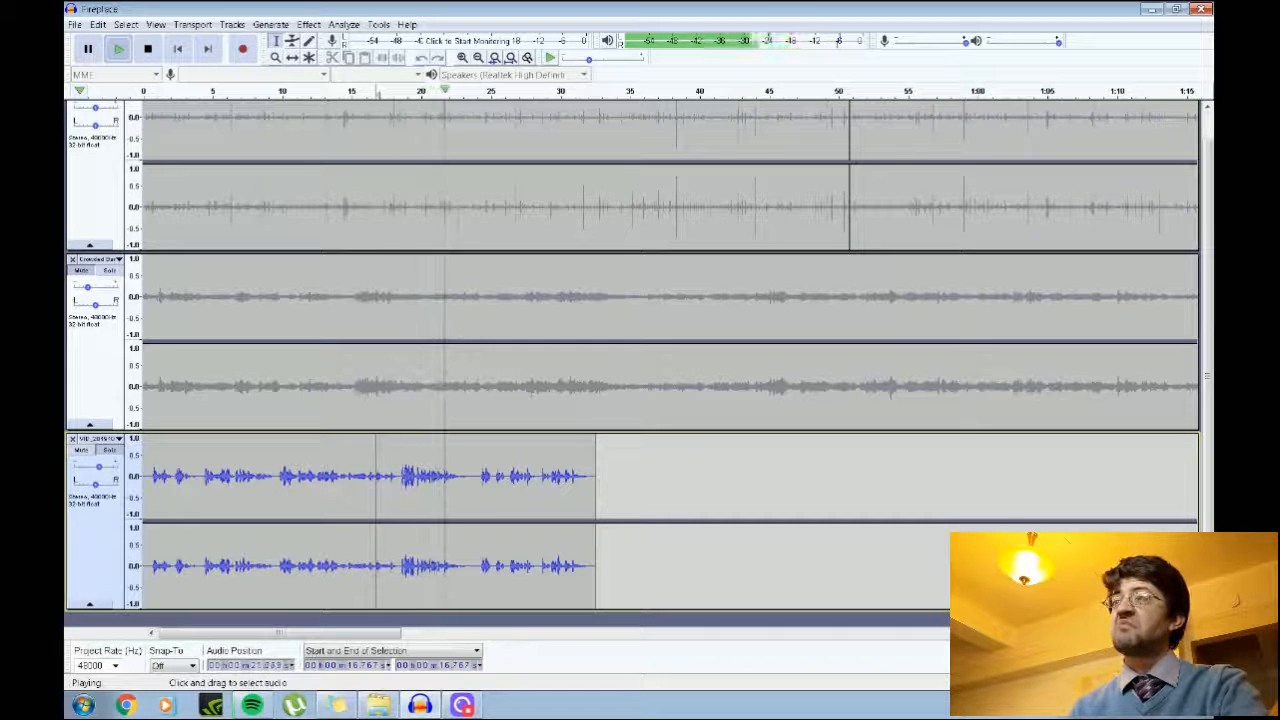
{"action": "left_click", "coordinate": [150, 52]}
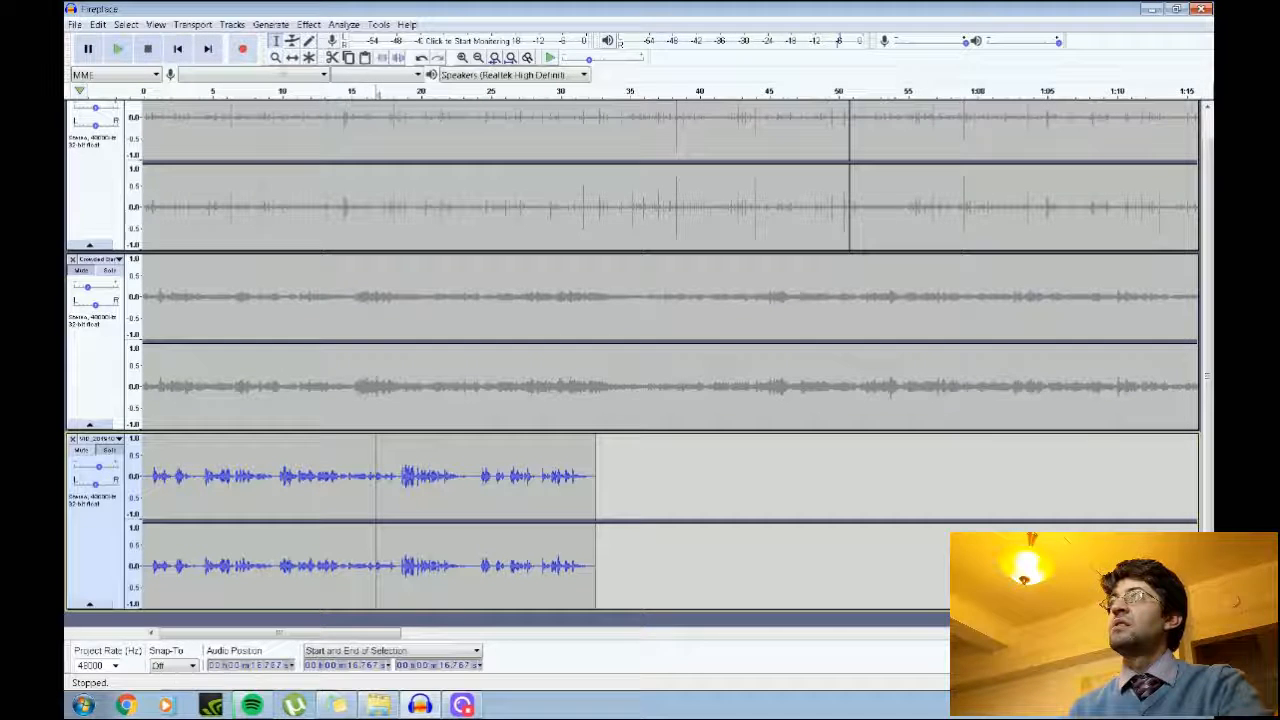
Step: Play the VID_20191030_142513 clip from about 21.4 s into the silent gap, and cut the stretch between about 22.76 s and 23.24 s
{"action": "left_click", "coordinate": [472, 456]}
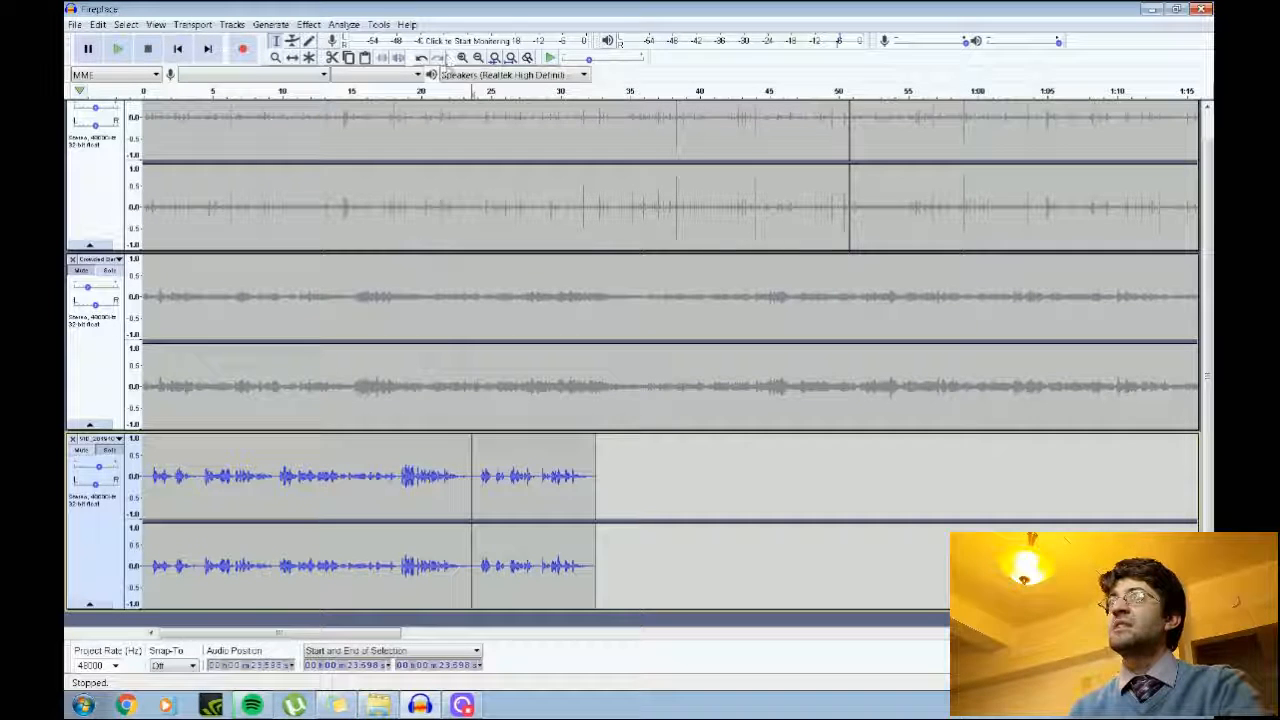
{"action": "key", "text": "ctrl+1"}
{"action": "key", "text": "ctrl+1"}
{"action": "key", "text": "ctrl+1"}
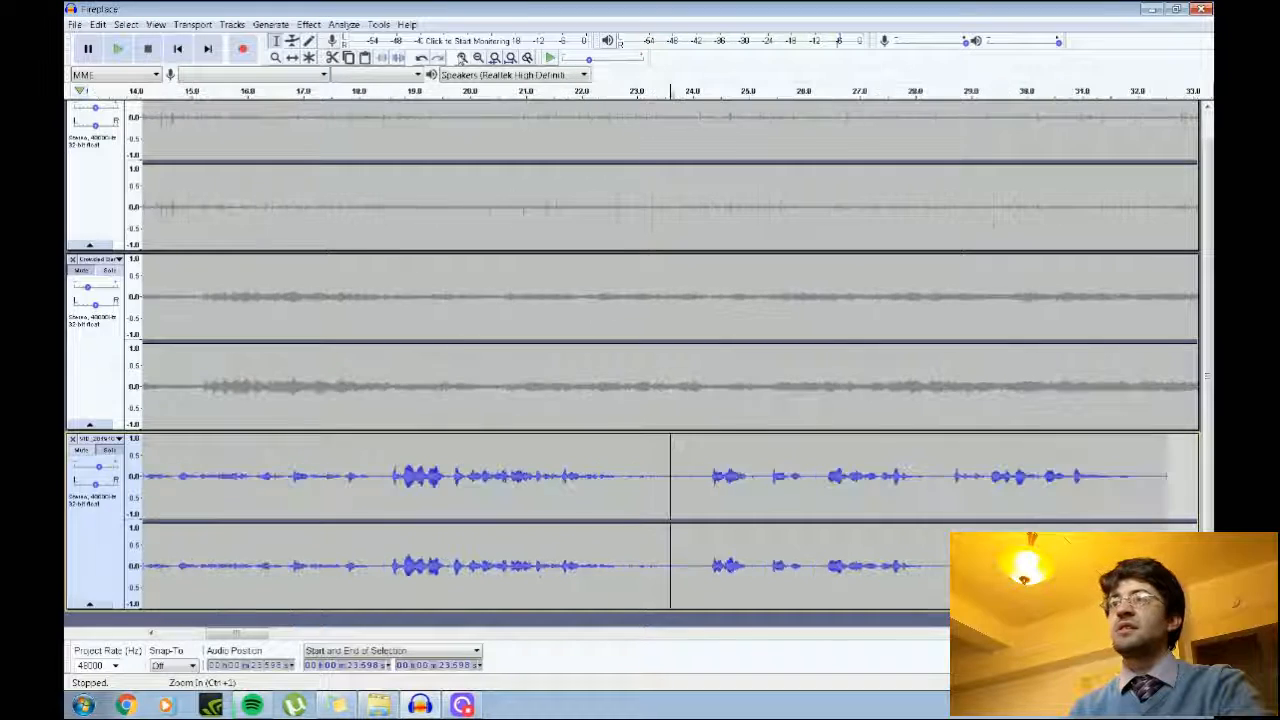
{"action": "left_click", "coordinate": [424, 460]}
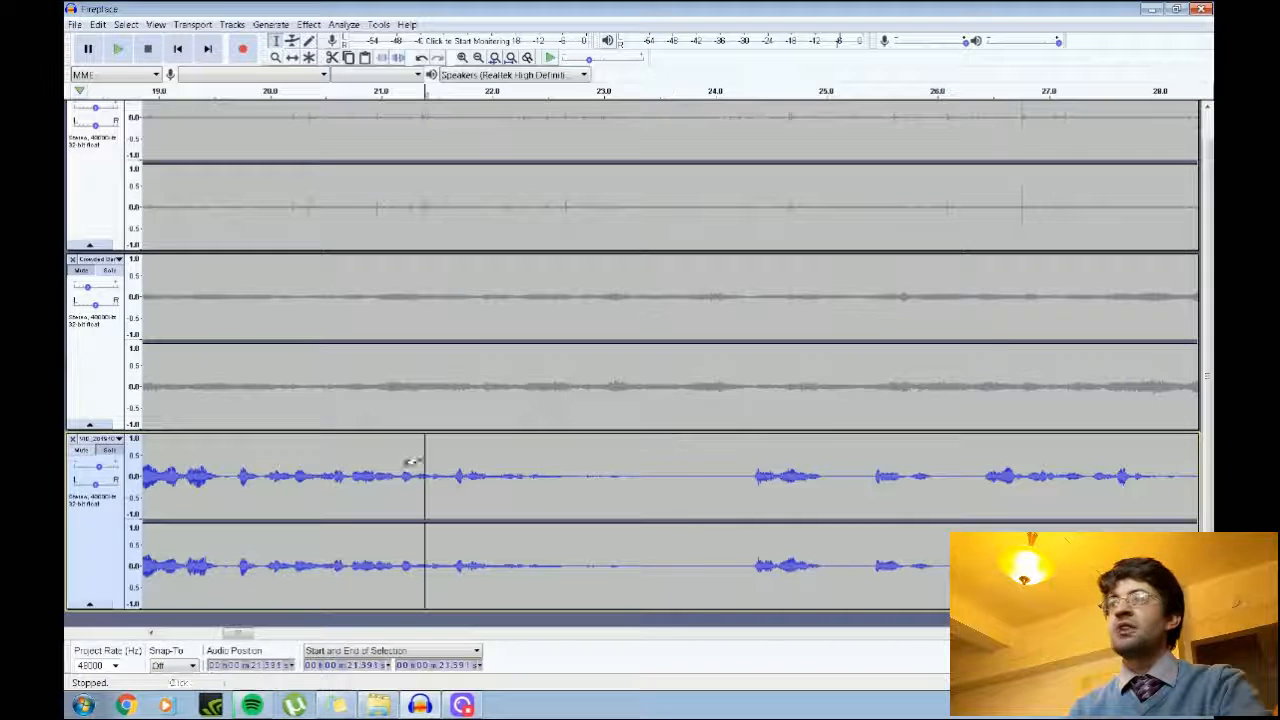
{"action": "left_click", "coordinate": [118, 48]}
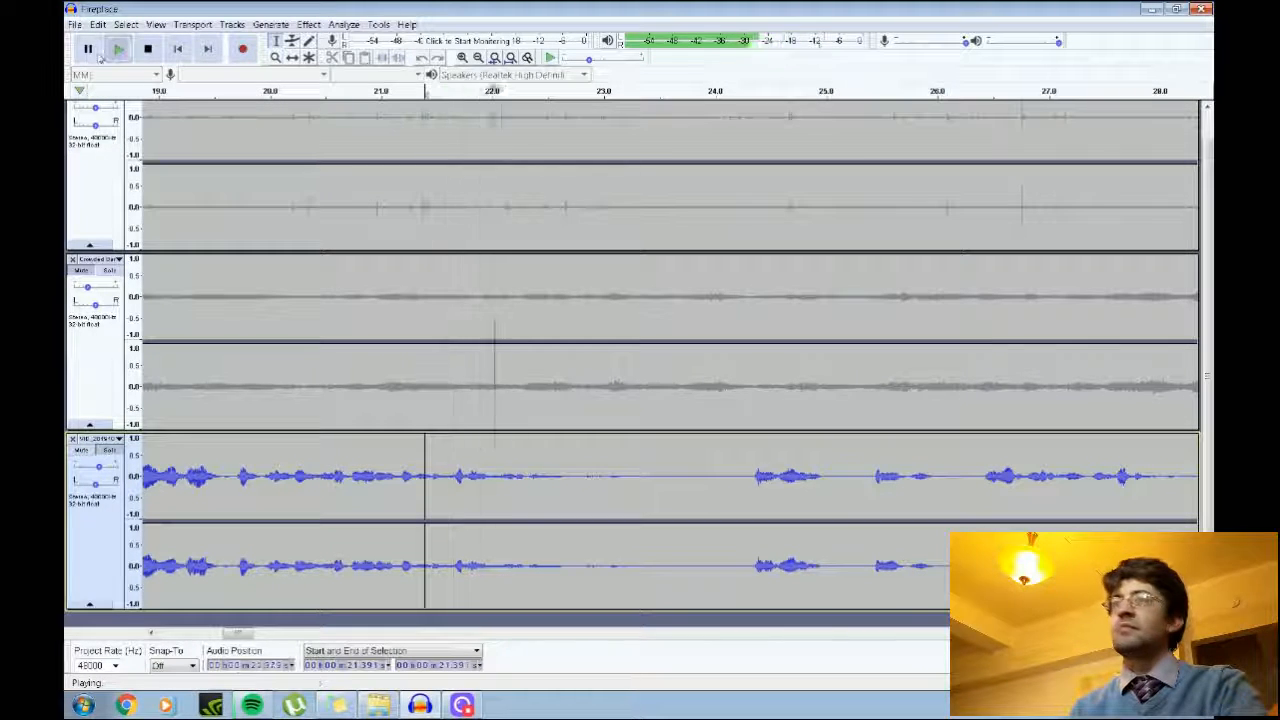
{"action": "left_click", "coordinate": [88, 49]}
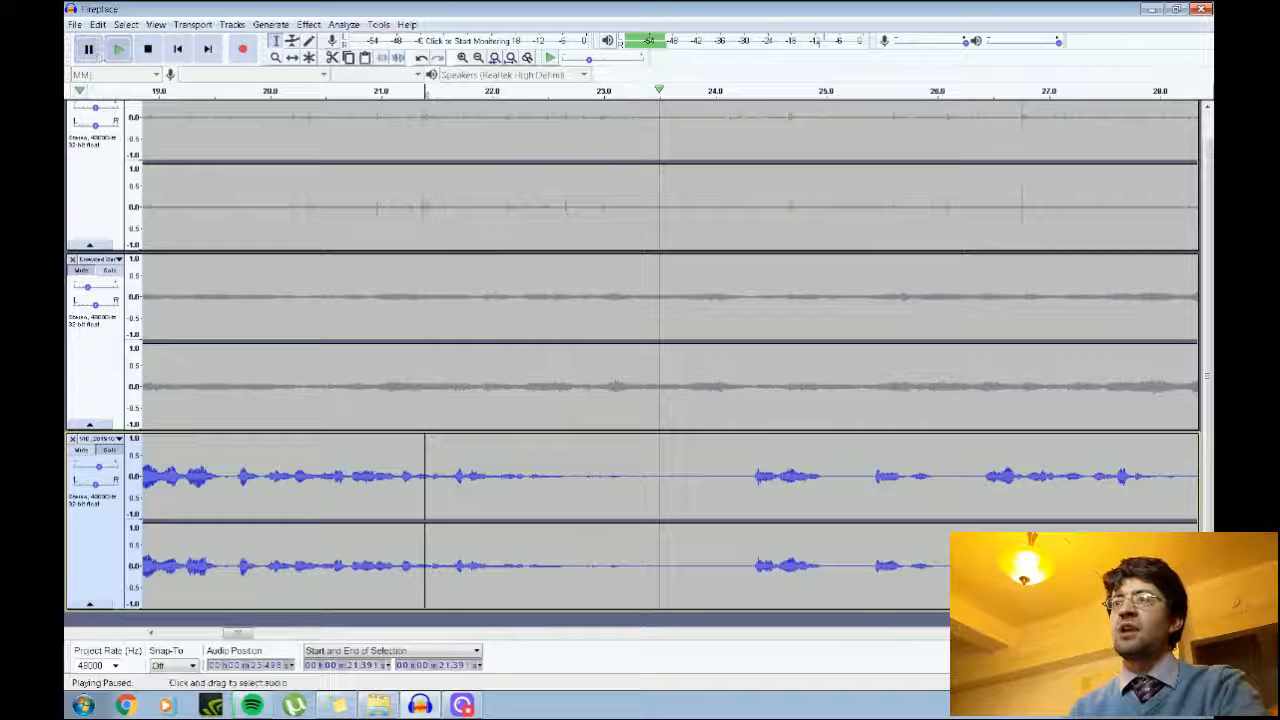
{"action": "left_click_drag", "start_coordinate": [578, 480], "coordinate": [628, 480]}
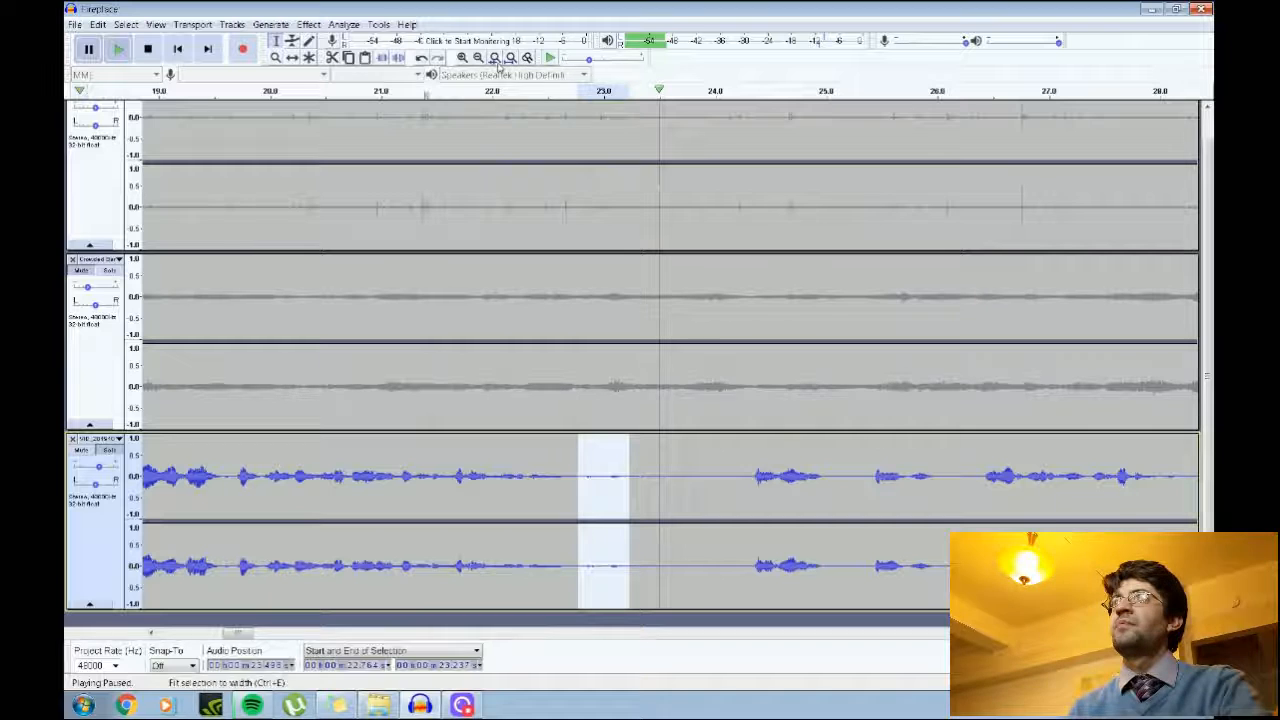
{"action": "left_click", "coordinate": [332, 57]}
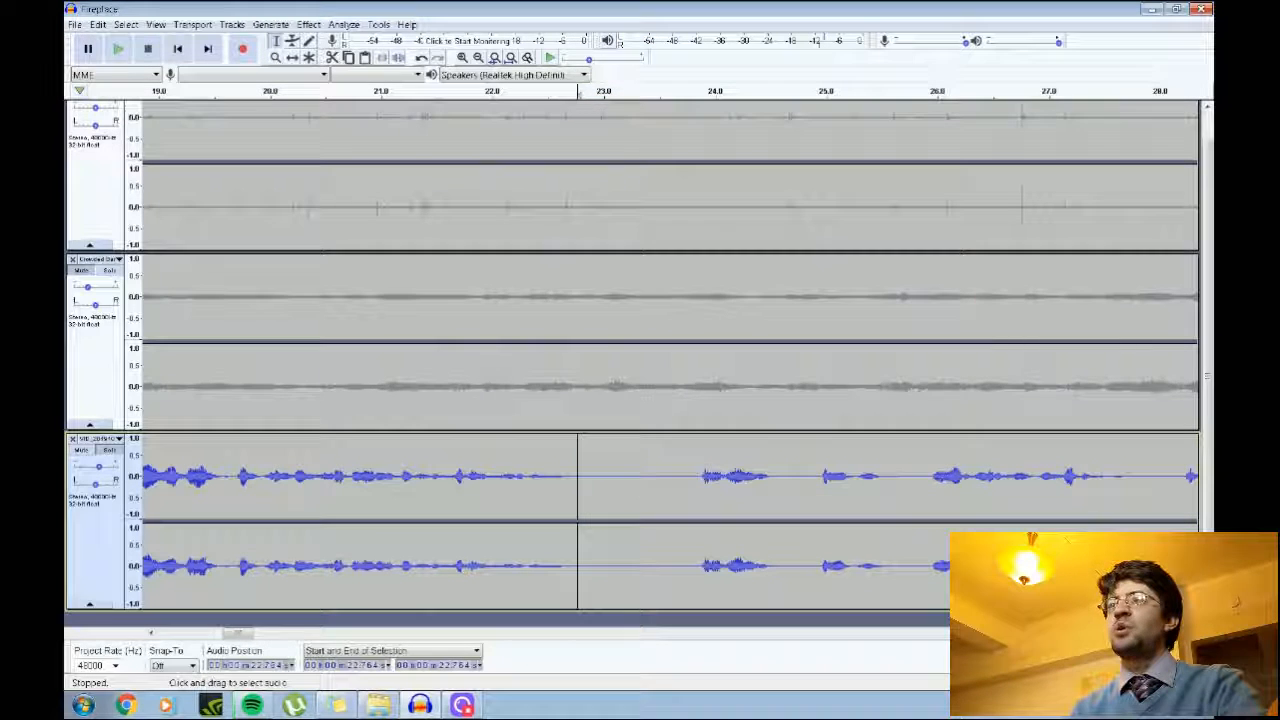
Step: Replay the VID_20191030_142513 clip from about 20.5 s across the cut, and delete the remaining silence between about 22.65 s and 23.22 s
{"action": "left_click", "coordinate": [325, 480]}
{"action": "left_click", "coordinate": [115, 49]}
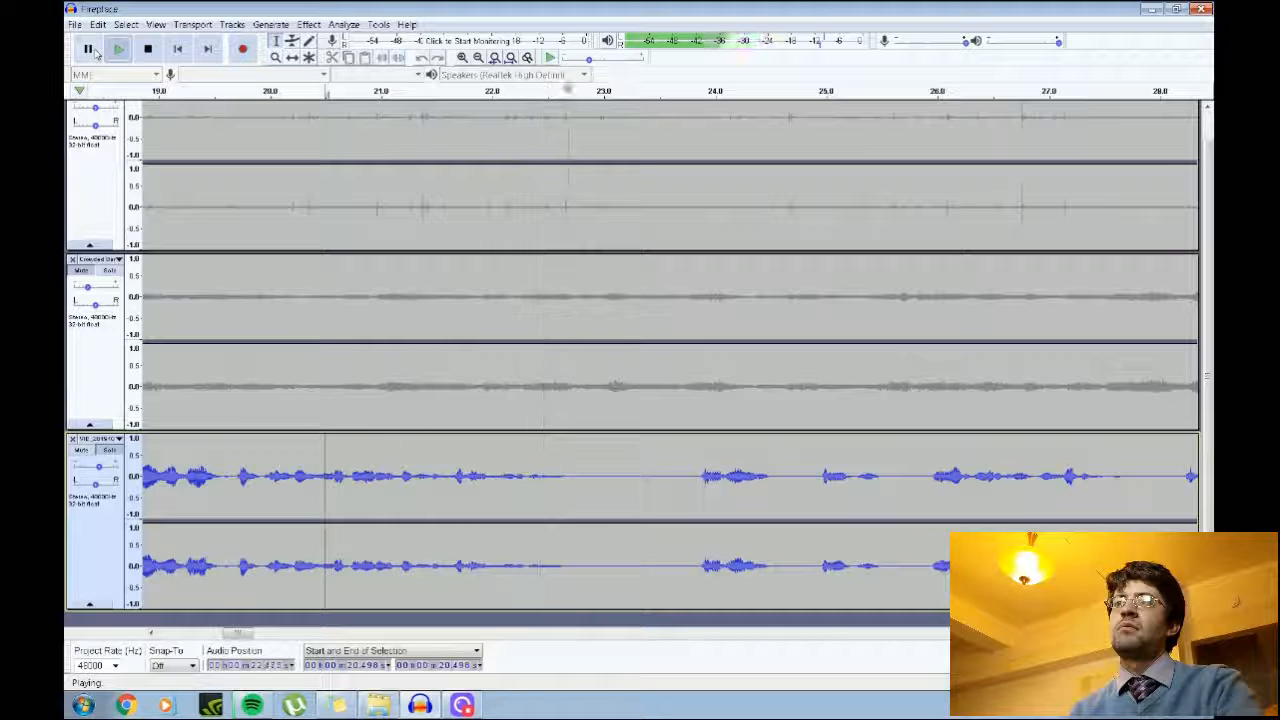
{"action": "left_click", "coordinate": [90, 50]}
{"action": "left_click_drag", "start_coordinate": [628, 520], "coordinate": [572, 520]}
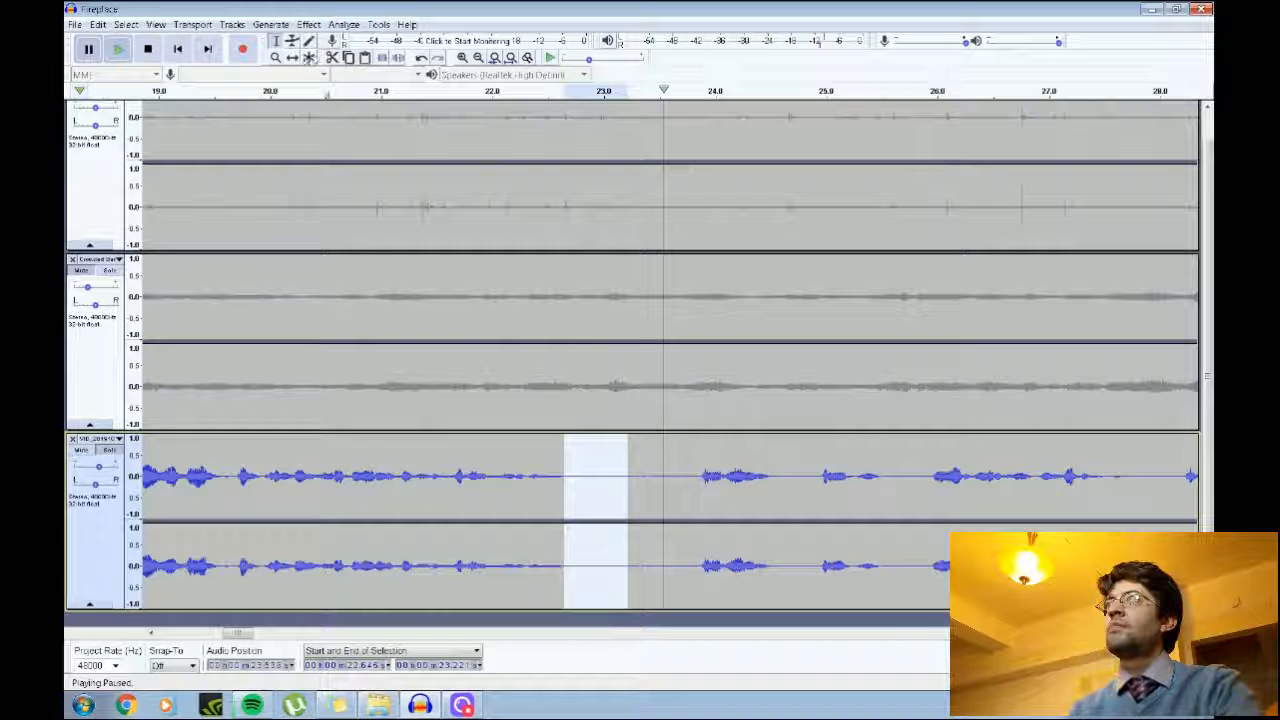
{"action": "key", "text": "Delete"}
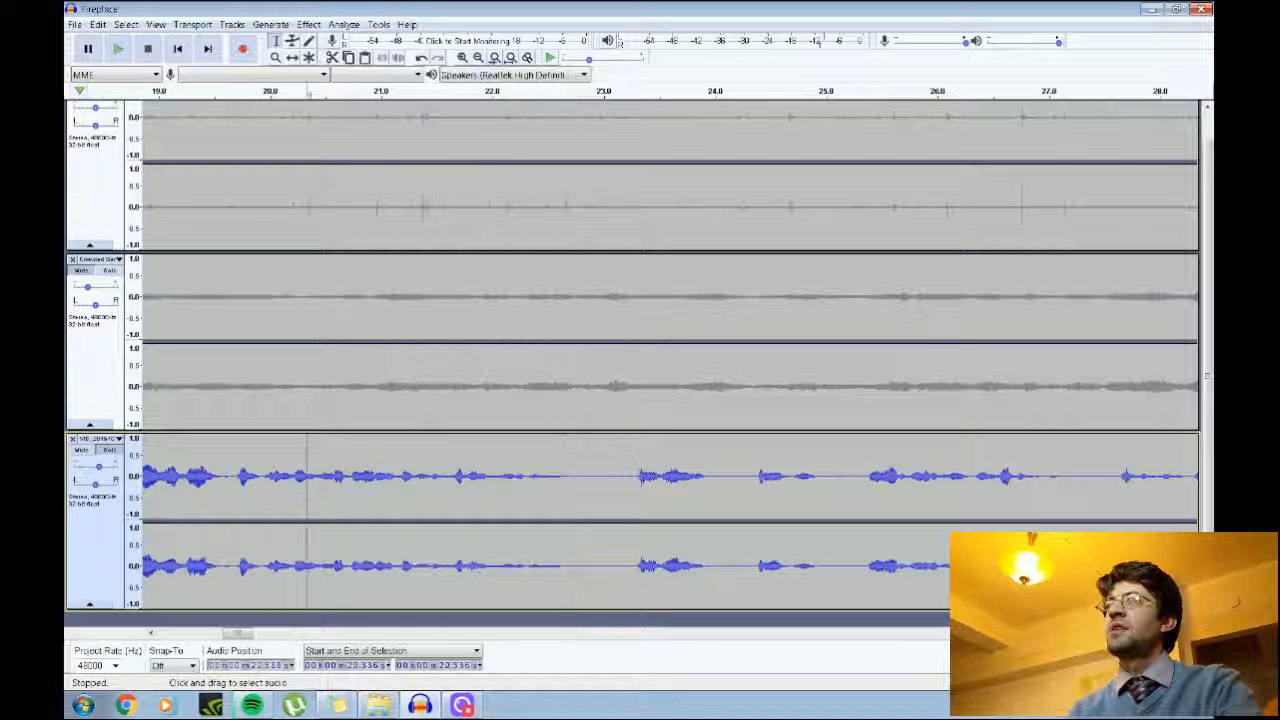
Step: Play the trimmed VID_20191030_142513 clip from about 20.3 s to just past its end, and stop
{"action": "left_click", "coordinate": [116, 55]}
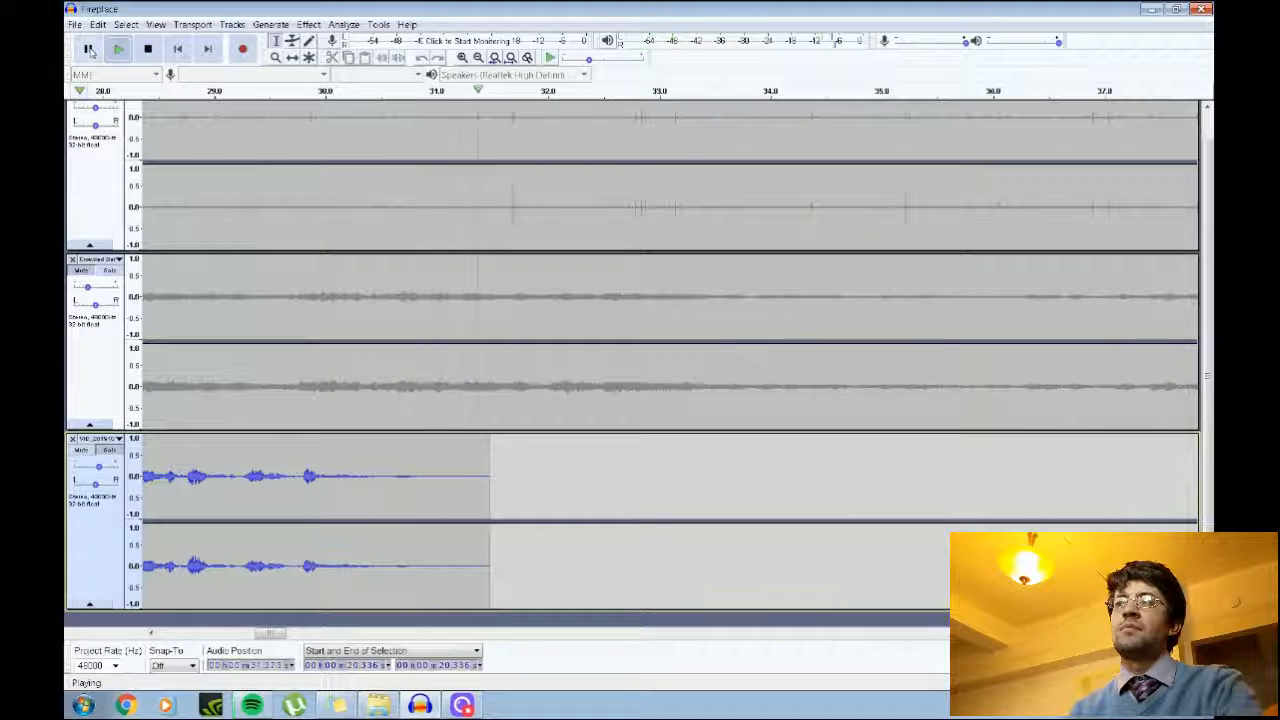
{"action": "left_click", "coordinate": [89, 50]}
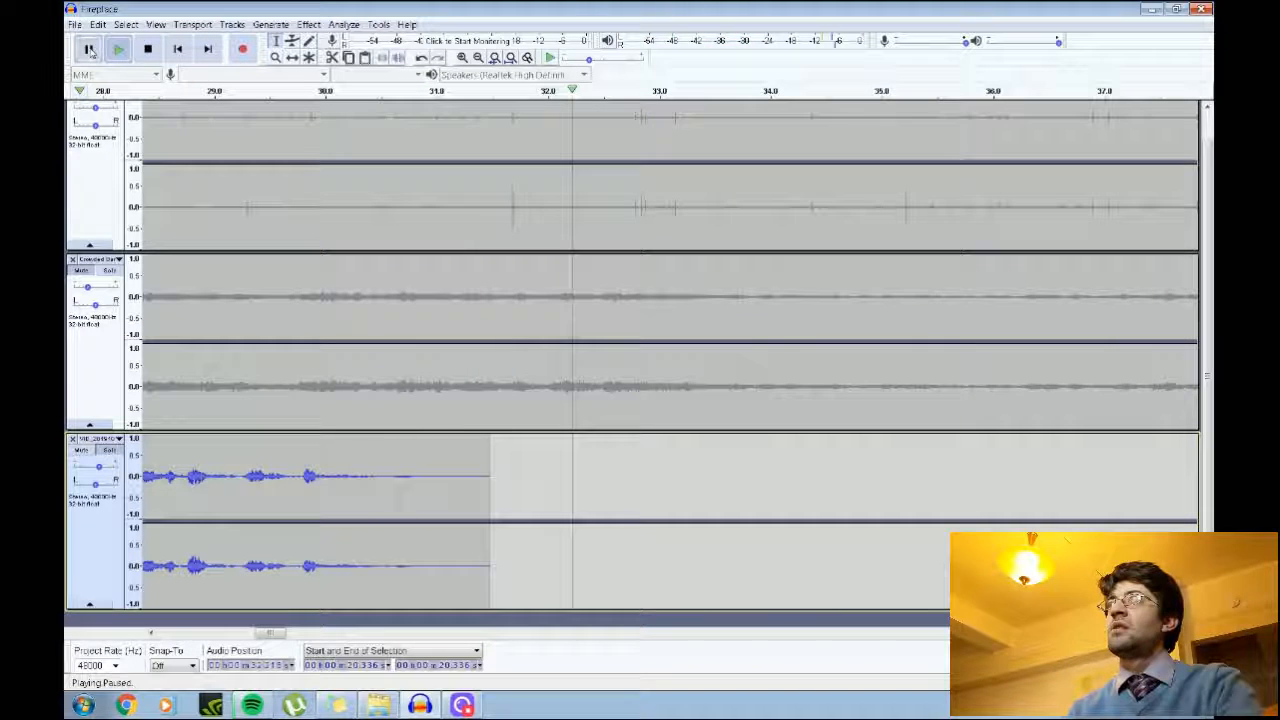
{"action": "left_click", "coordinate": [150, 50]}
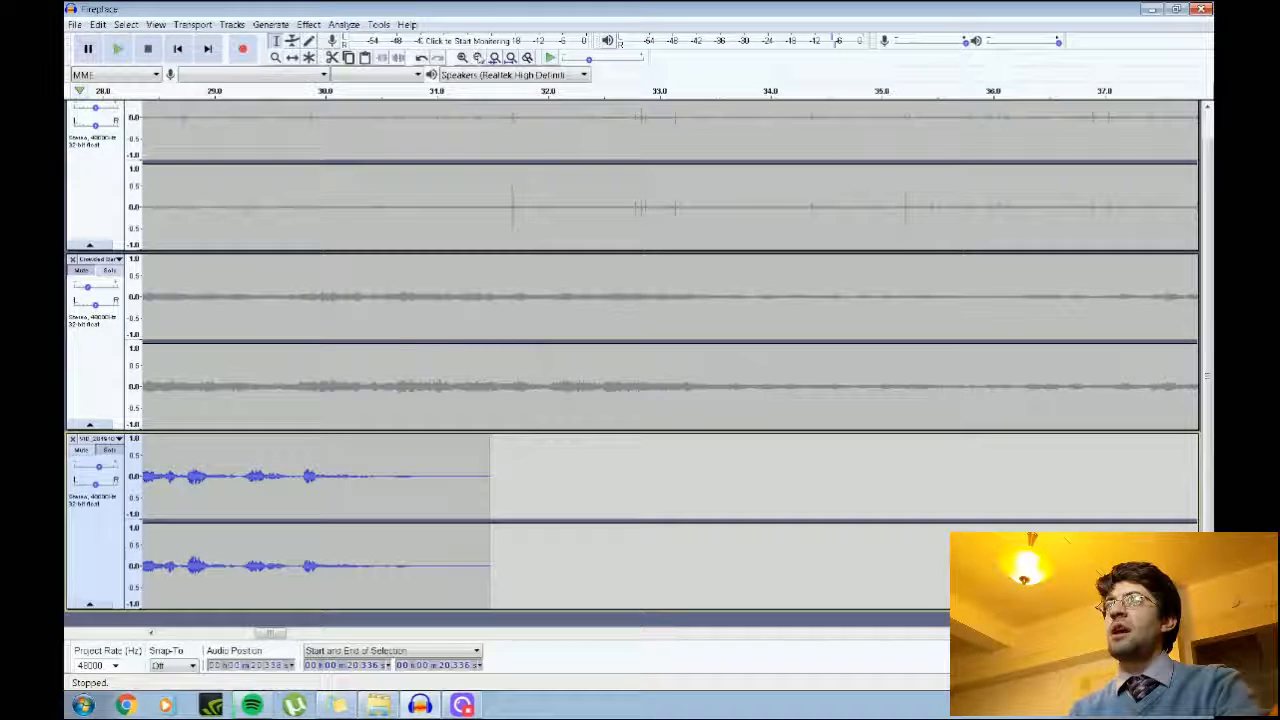
Step: Return the playhead to the project start and shift the VID_20191030_142513 clip along the timeline so it begins at about 5.08 s
{"action": "left_click", "coordinate": [478, 57]}
{"action": "left_click", "coordinate": [478, 57]}
{"action": "left_click", "coordinate": [478, 57]}
{"action": "left_click", "coordinate": [478, 57]}
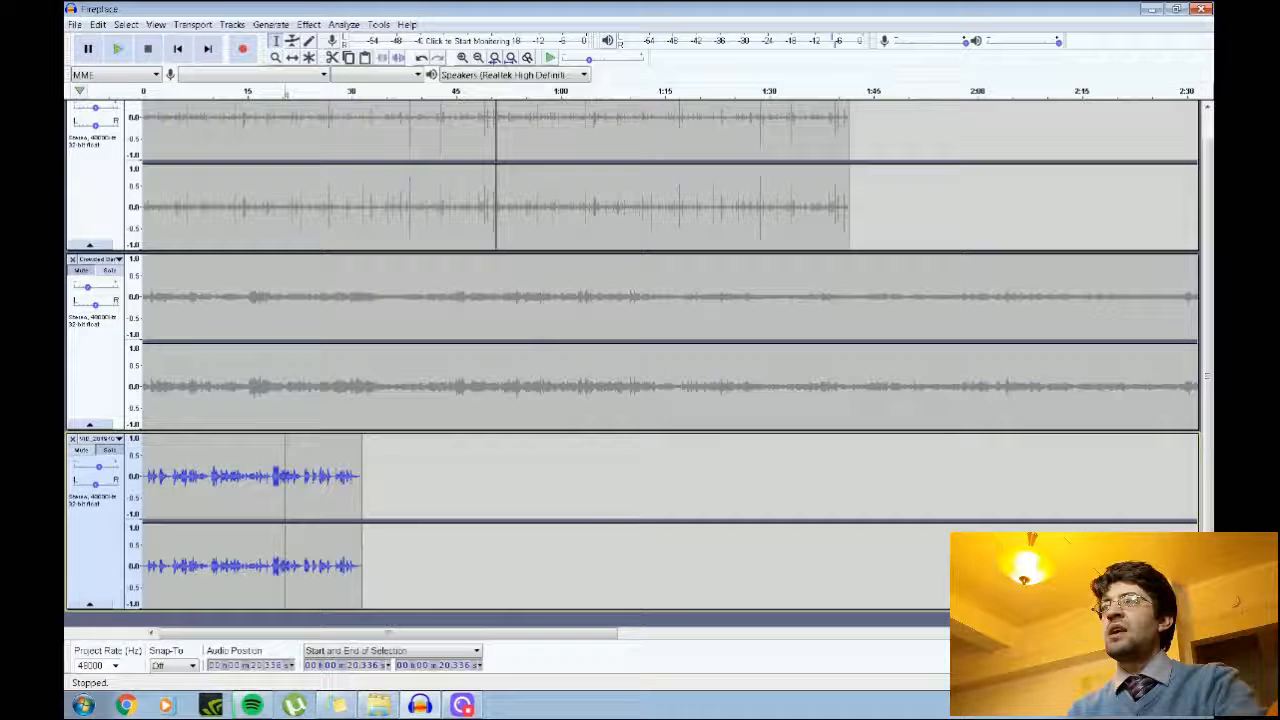
{"action": "left_click", "coordinate": [117, 48]}
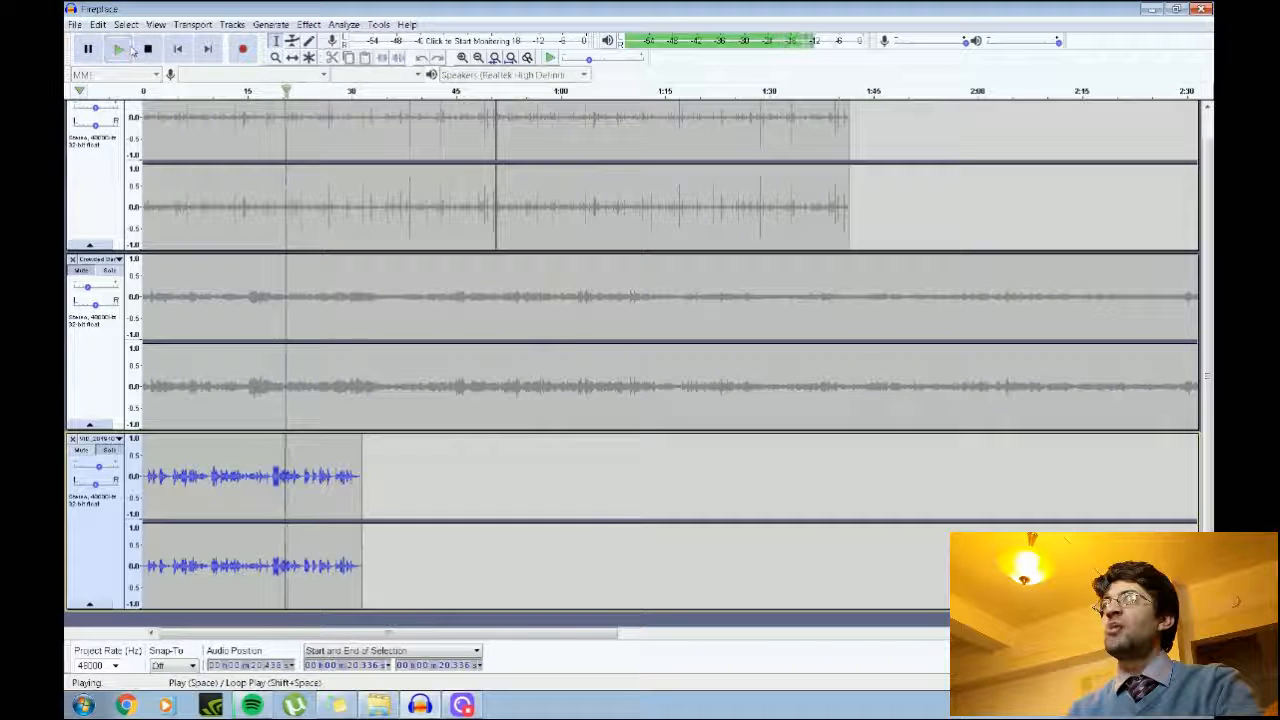
{"action": "left_click", "coordinate": [178, 48]}
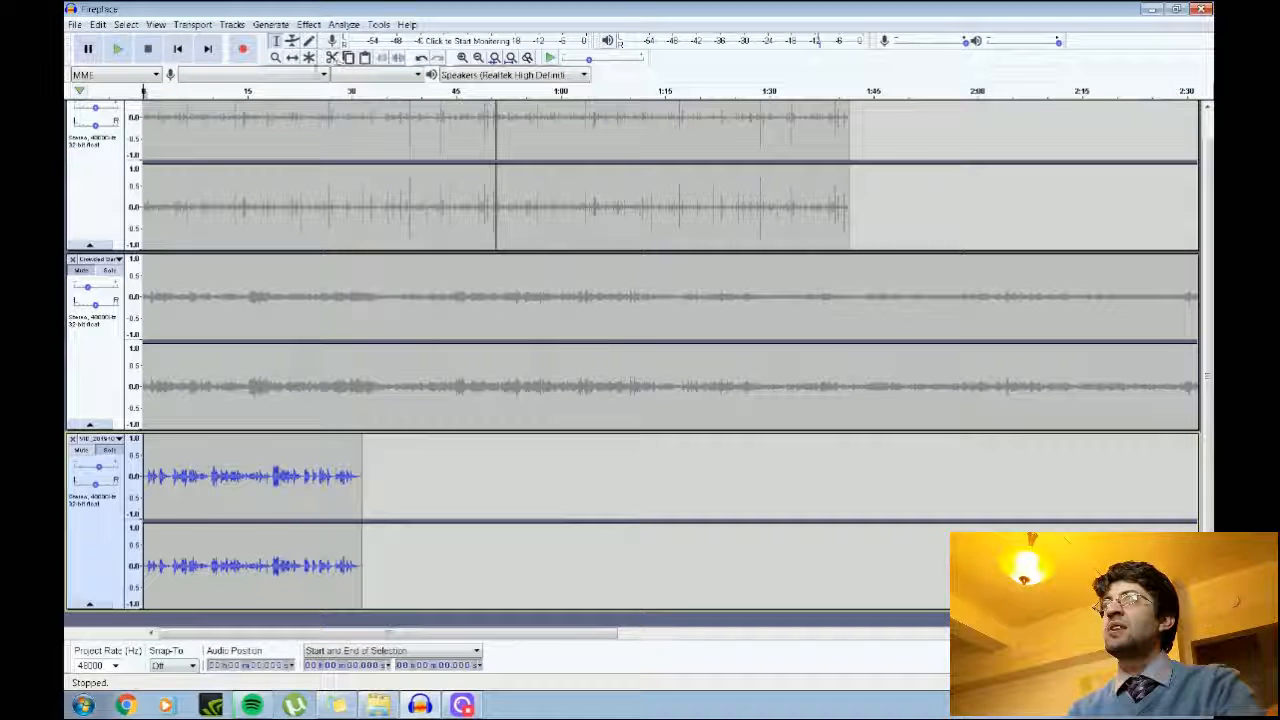
{"action": "left_click_drag", "start_coordinate": [250, 480], "coordinate": [338, 480]}
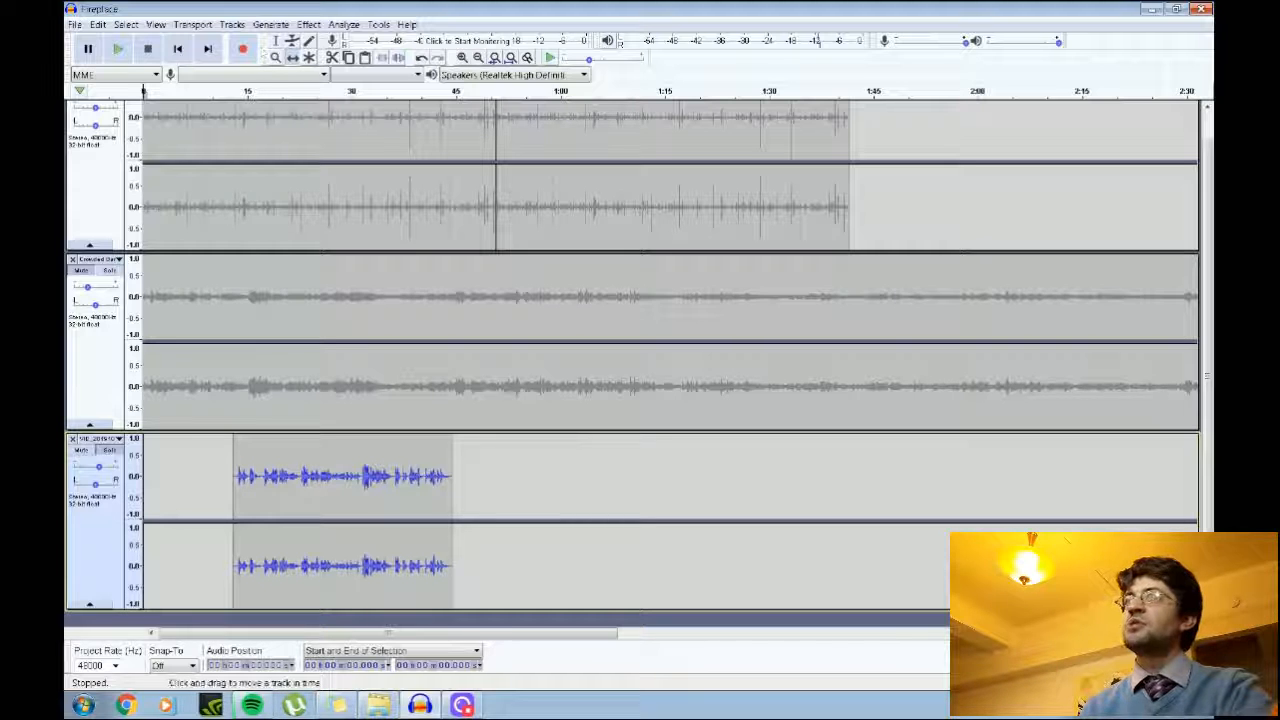
{"action": "left_click_drag", "start_coordinate": [338, 480], "coordinate": [282, 480]}
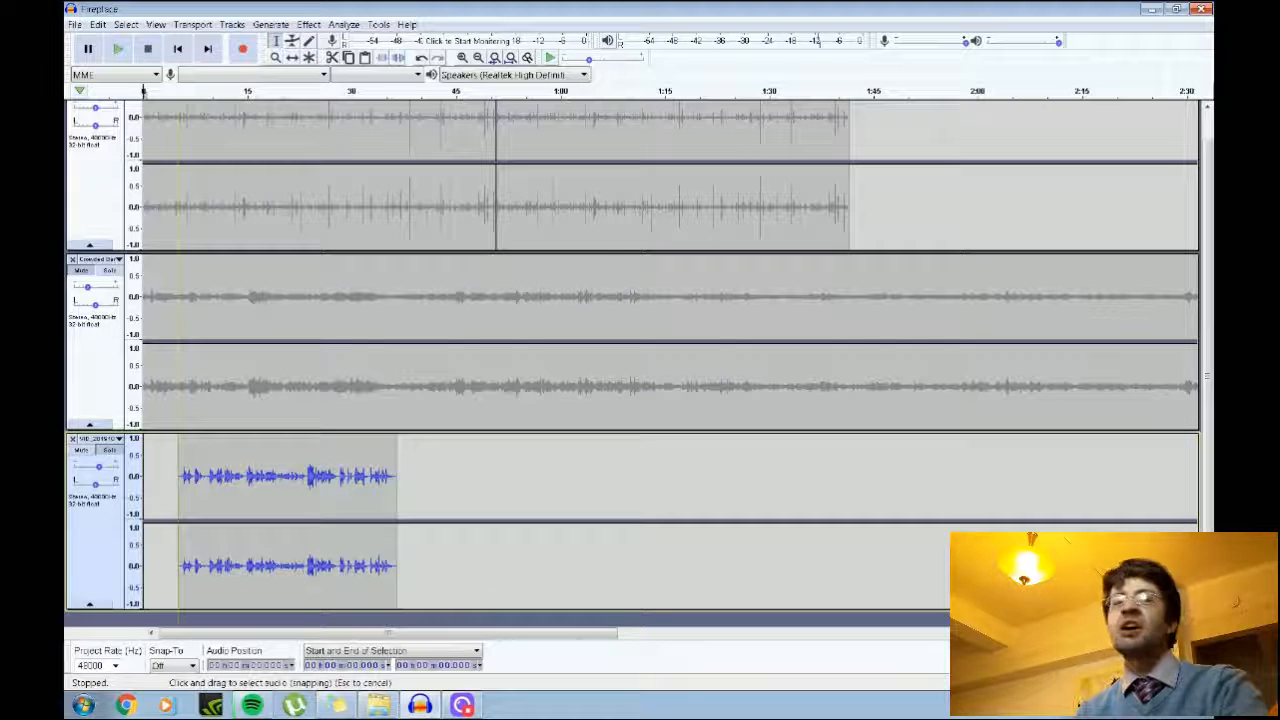
Step: Unmute the Fireplace track and apply a Fade In from 0 s to about 5.08 s, where the VID_20191030_142513 clip begins
{"action": "scroll", "coordinate": [640, 370], "scroll_direction": "up", "scroll_amount": 1}
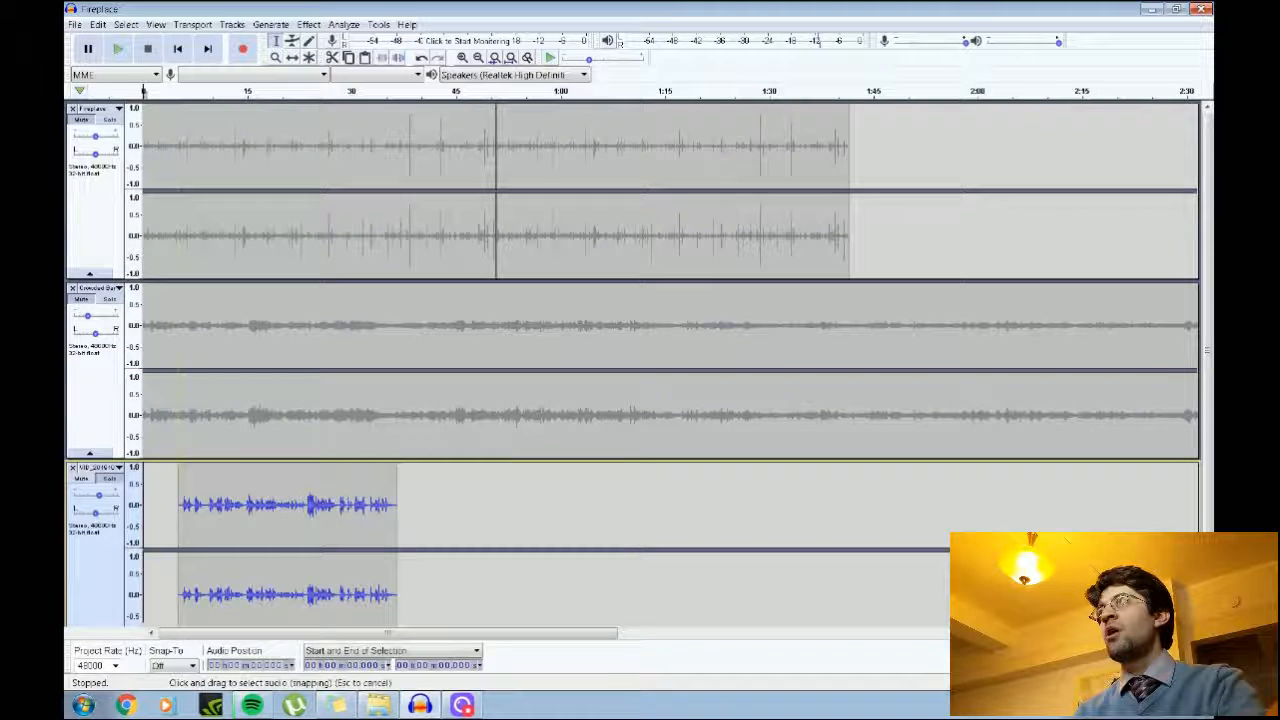
{"action": "left_click", "coordinate": [181, 230]}
{"action": "left_click_drag", "start_coordinate": [177, 225], "coordinate": [142, 142]}
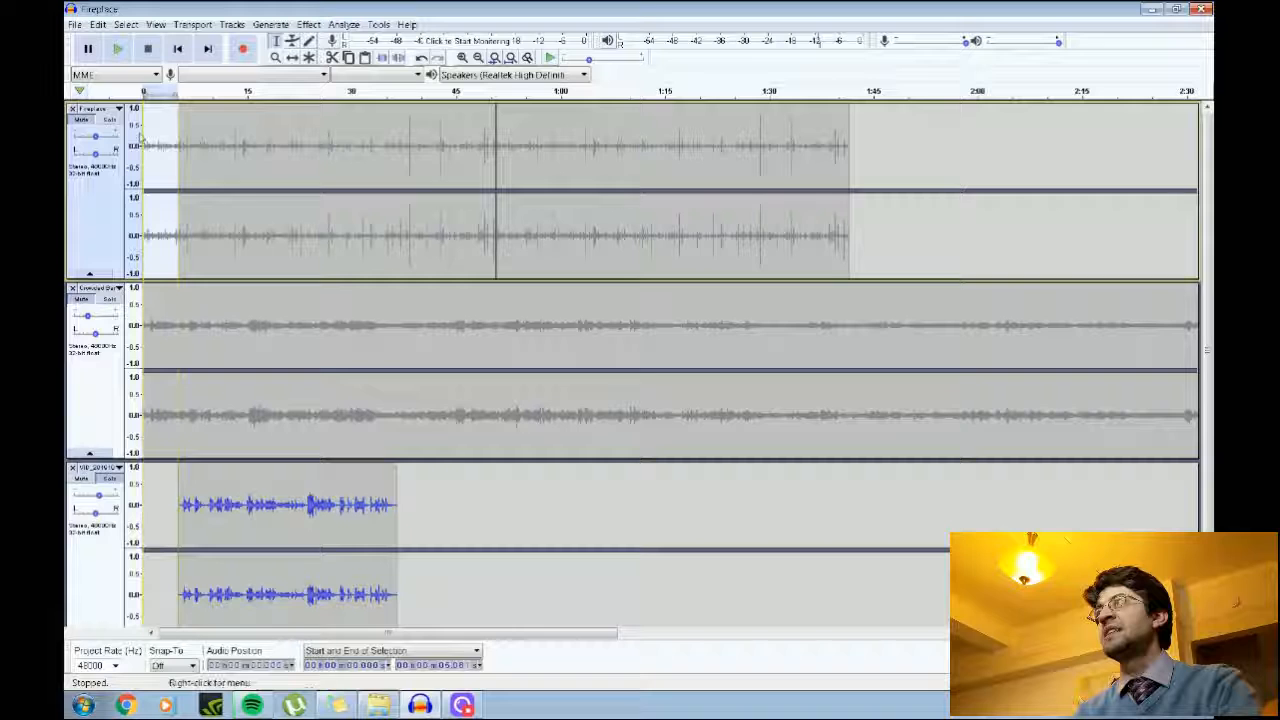
{"action": "left_click", "coordinate": [91, 109]}
{"action": "left_click", "coordinate": [76, 120]}
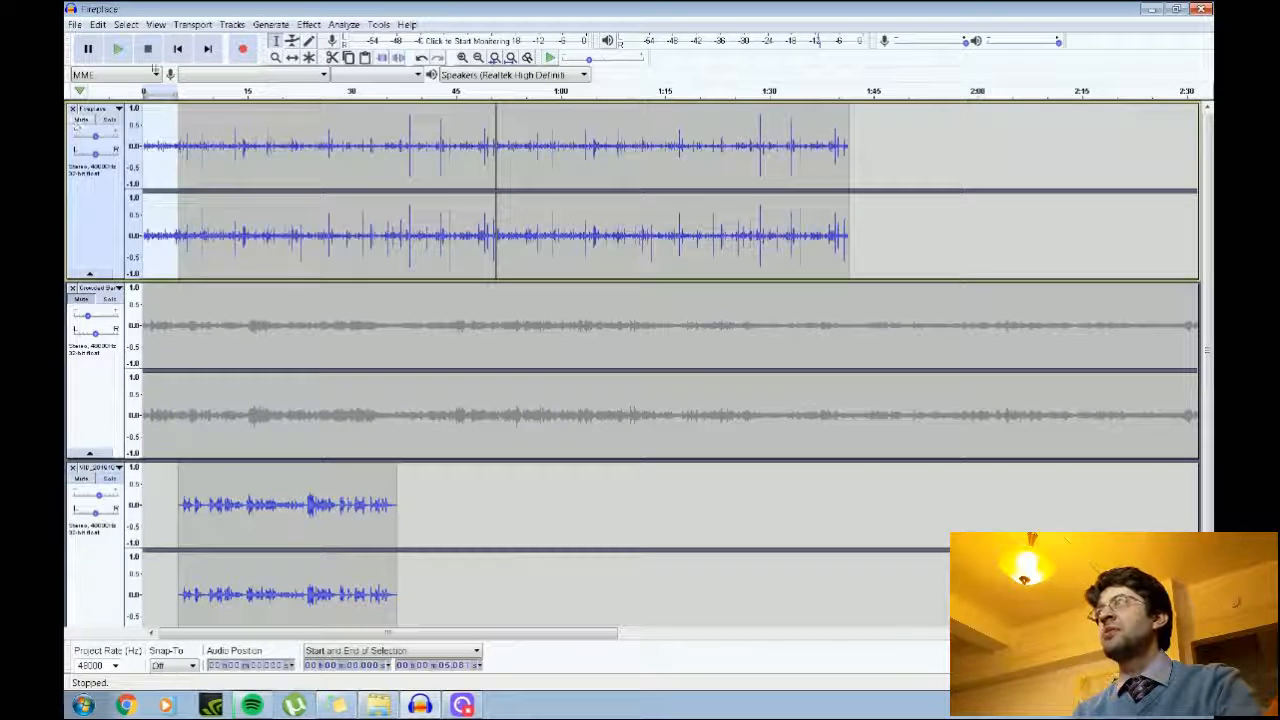
{"action": "left_click", "coordinate": [308, 24]}
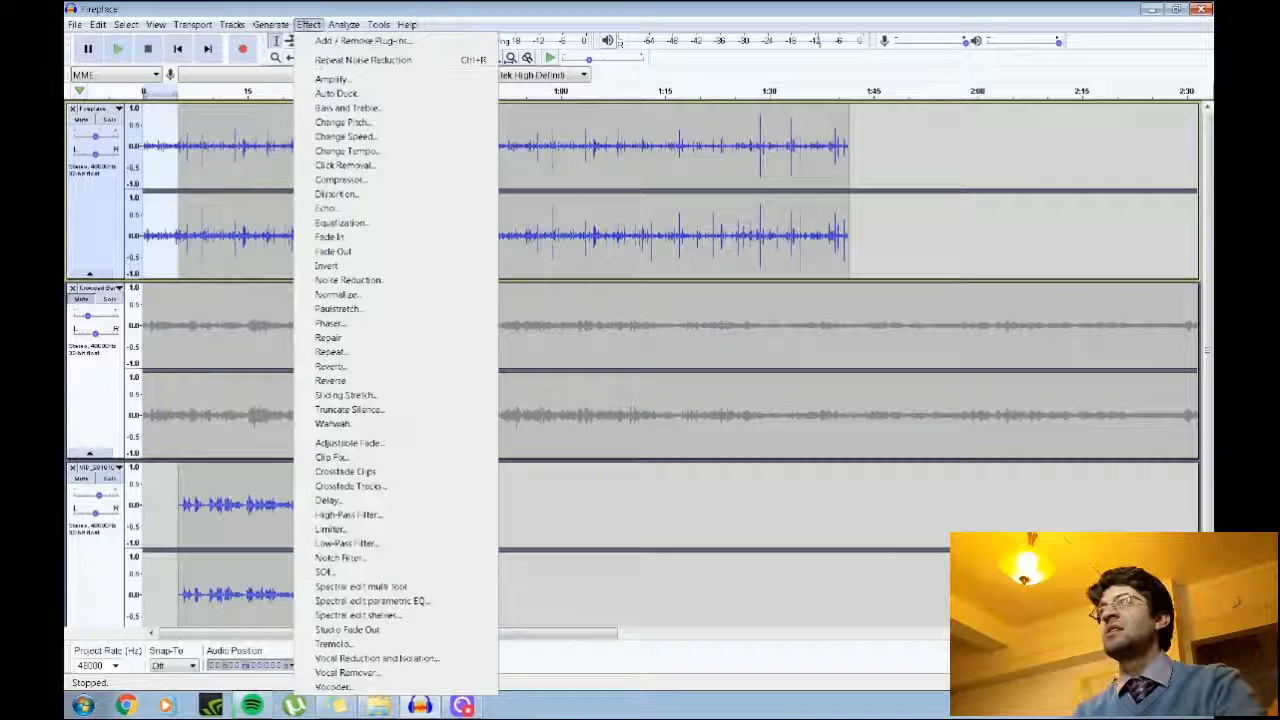
{"action": "left_click", "coordinate": [379, 244]}
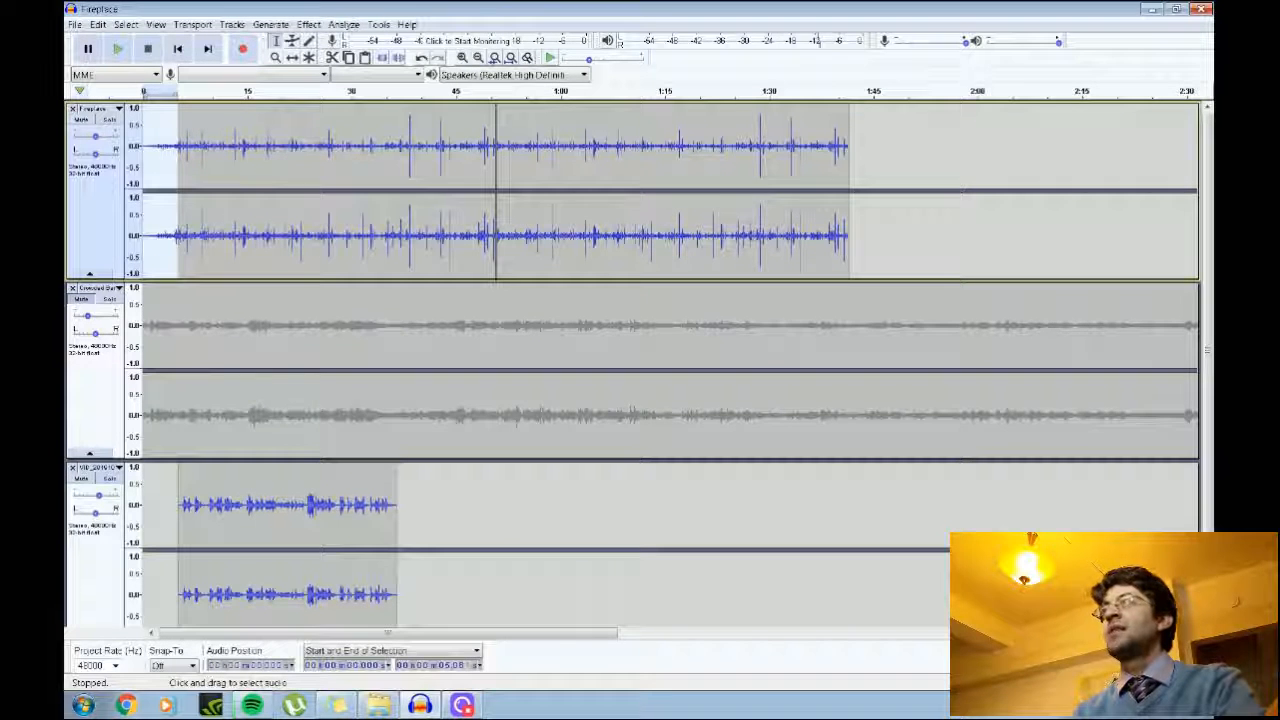
Step: Unmute the Crowded Bar track and apply a Fade In from 0 s to about 5.08 s
{"action": "left_click_drag", "start_coordinate": [178, 366], "coordinate": [143, 366]}
{"action": "left_click", "coordinate": [82, 300]}
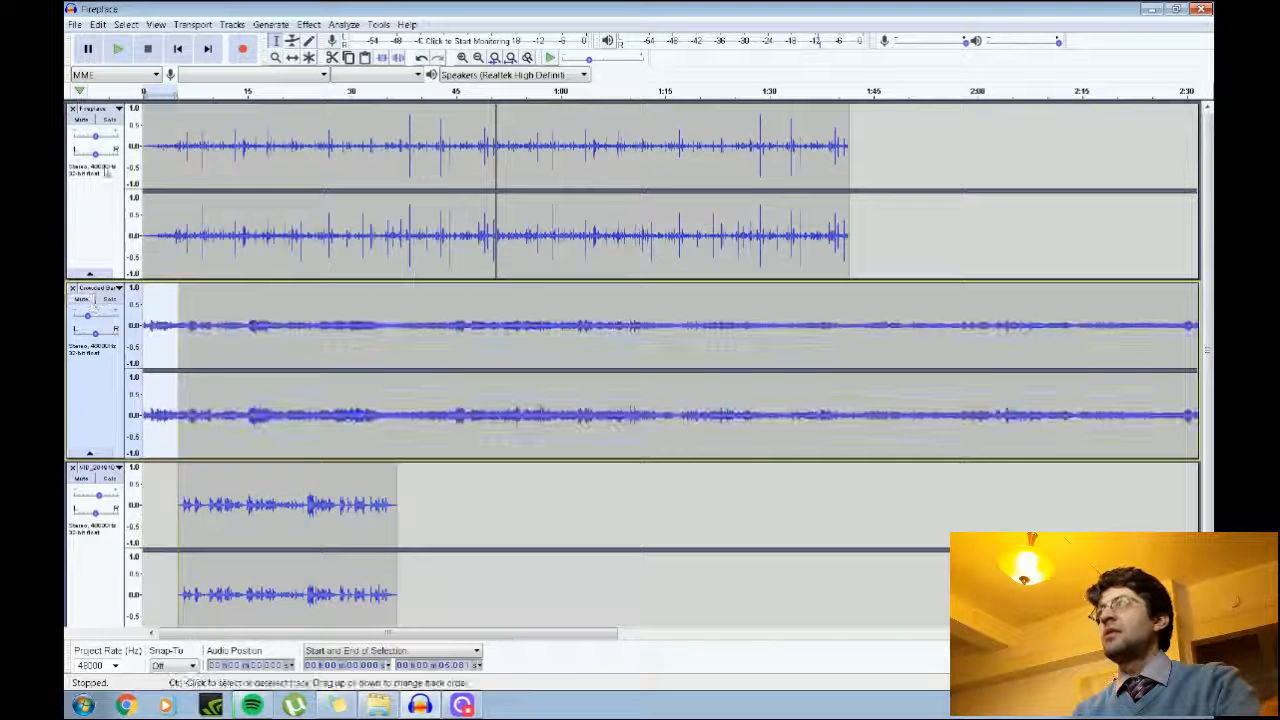
{"action": "left_click", "coordinate": [308, 24]}
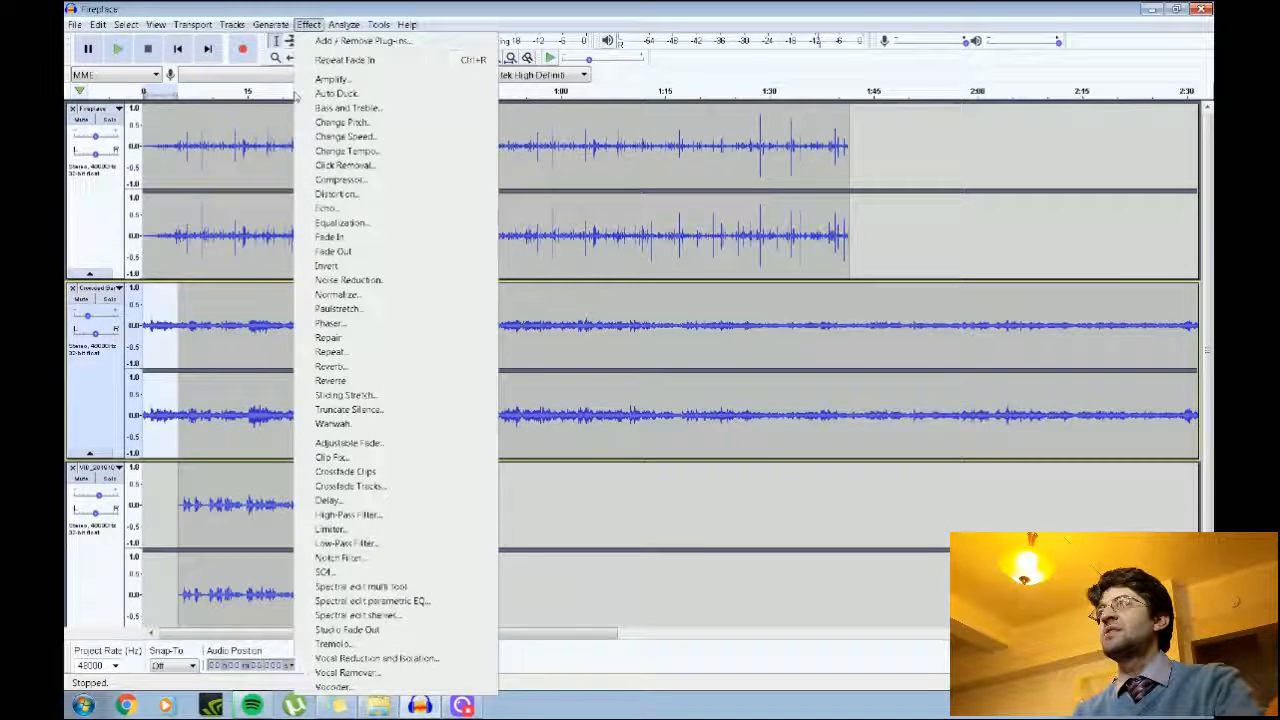
{"action": "left_click", "coordinate": [362, 252]}
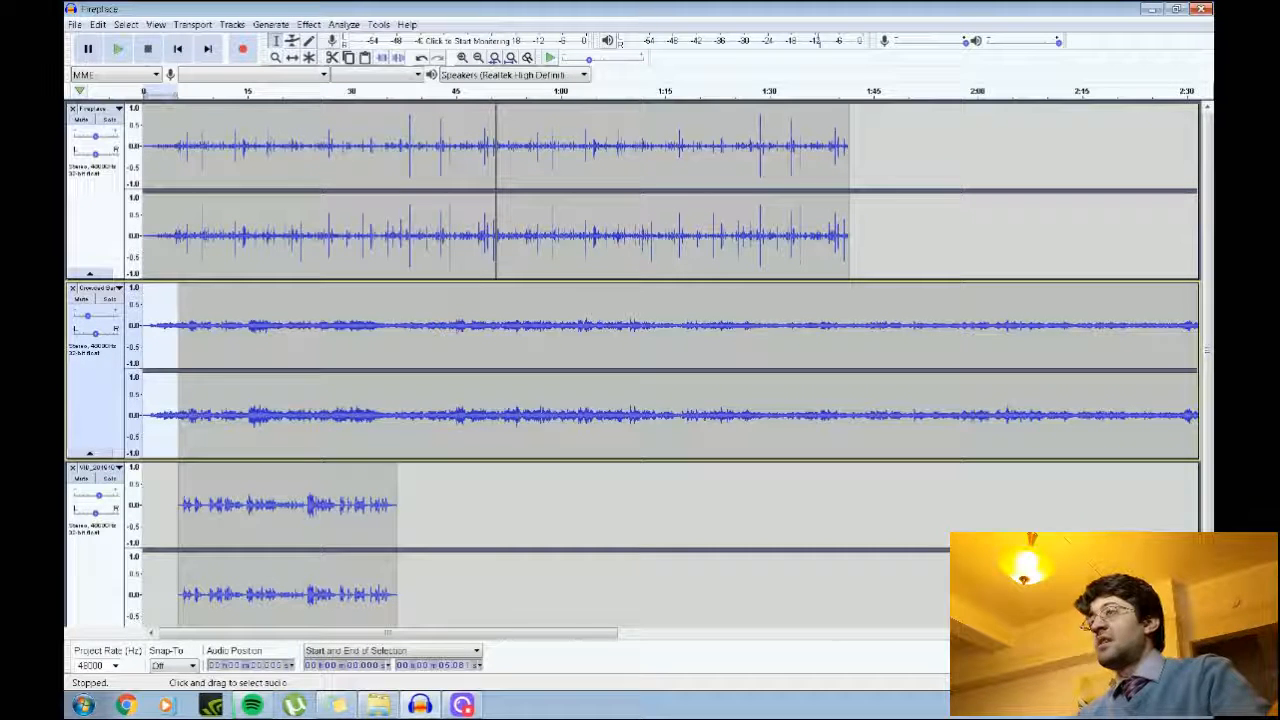
Step: Apply a Fade Out to the Crowded Bar track from the end of the VID_20191030_142513 clip at about 36.56 s to 43.75 s
{"action": "left_click_drag", "start_coordinate": [398, 330], "coordinate": [436, 330]}
{"action": "left_click_drag", "start_coordinate": [436, 456], "coordinate": [437, 458]}
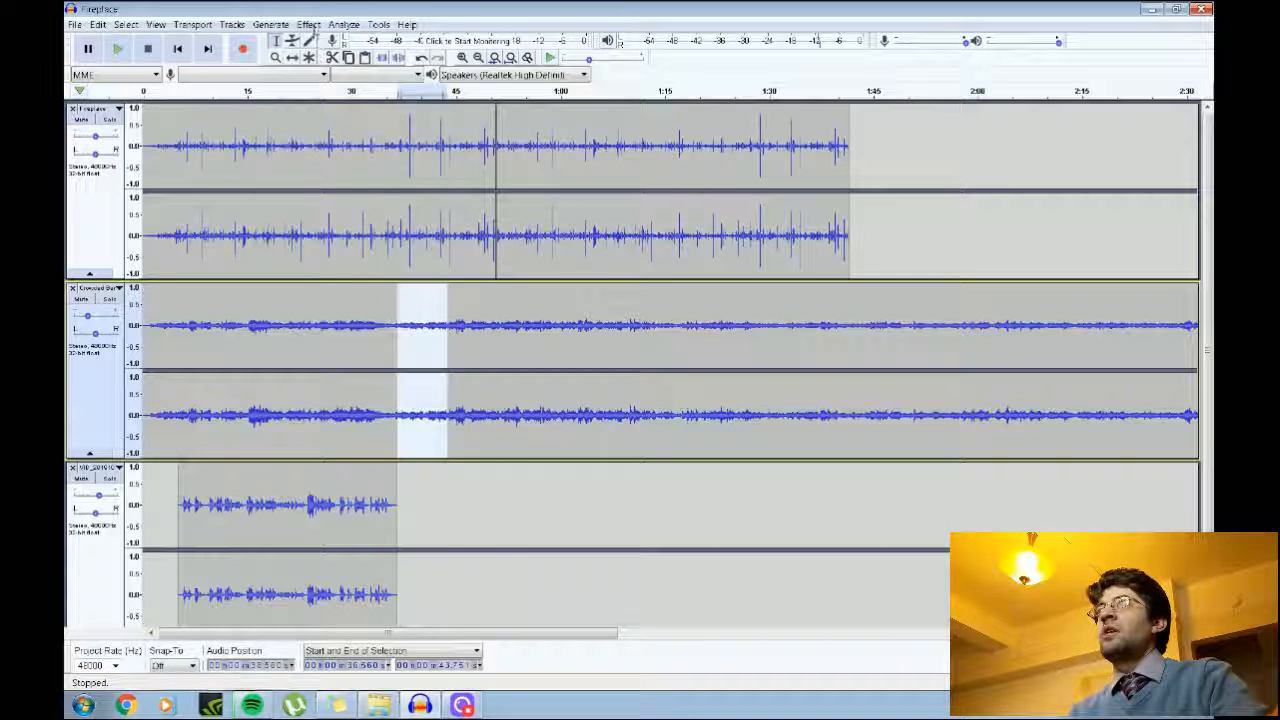
{"action": "left_click", "coordinate": [308, 24]}
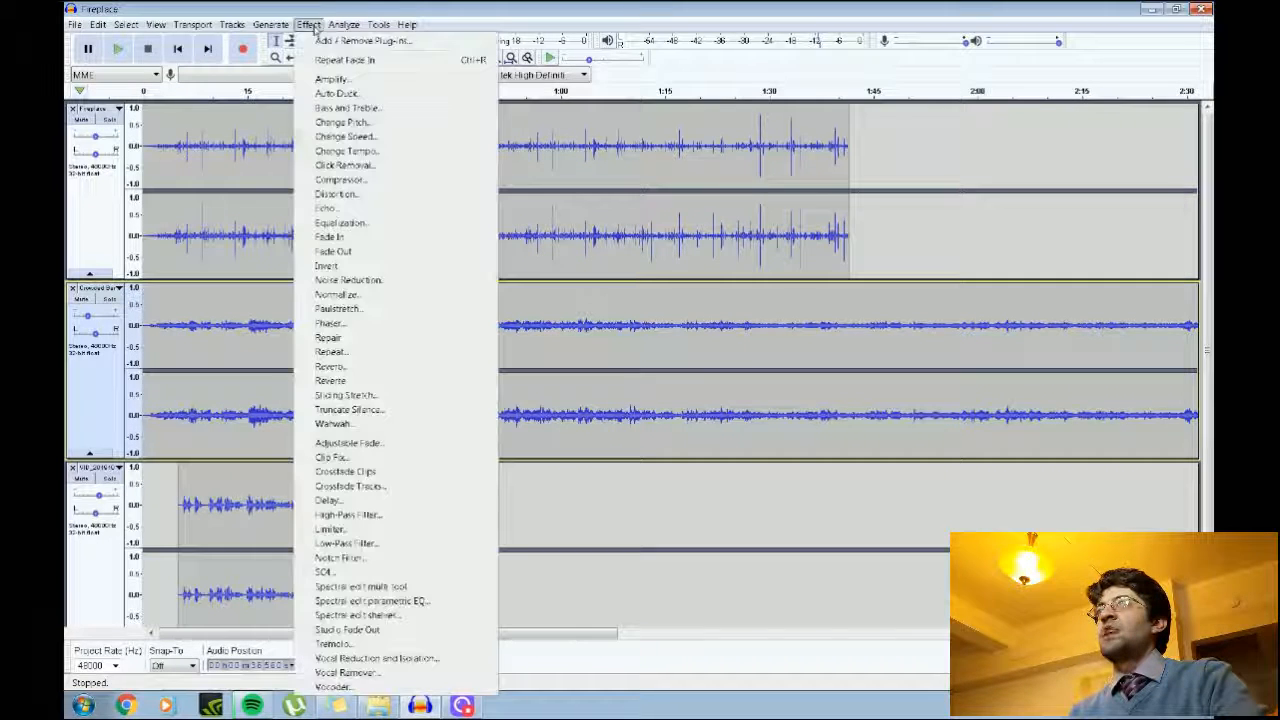
{"action": "left_click", "coordinate": [353, 259]}
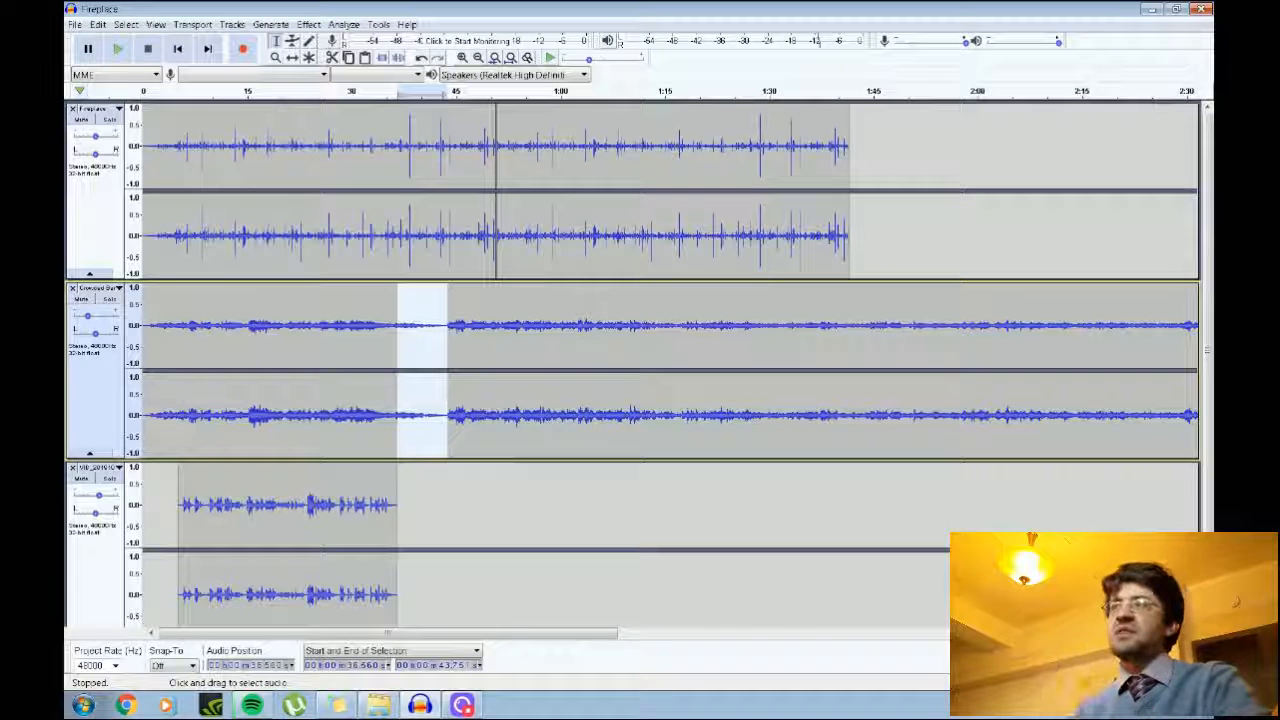
Step: Fade out the Fireplace track between about 36.56 s and 43.75 s, and cut all its audio after about 43.49 s
{"action": "left_click_drag", "start_coordinate": [398, 240], "coordinate": [448, 240]}
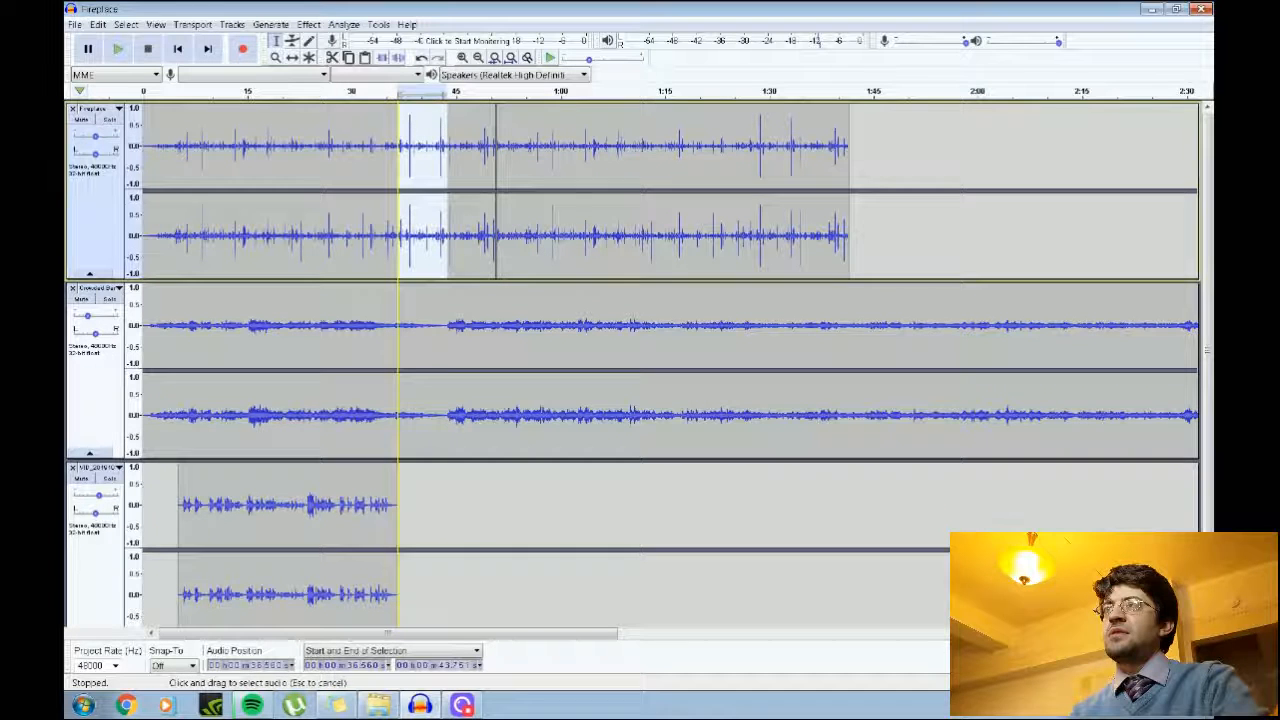
{"action": "left_click", "coordinate": [309, 24]}
{"action": "left_click", "coordinate": [372, 256]}
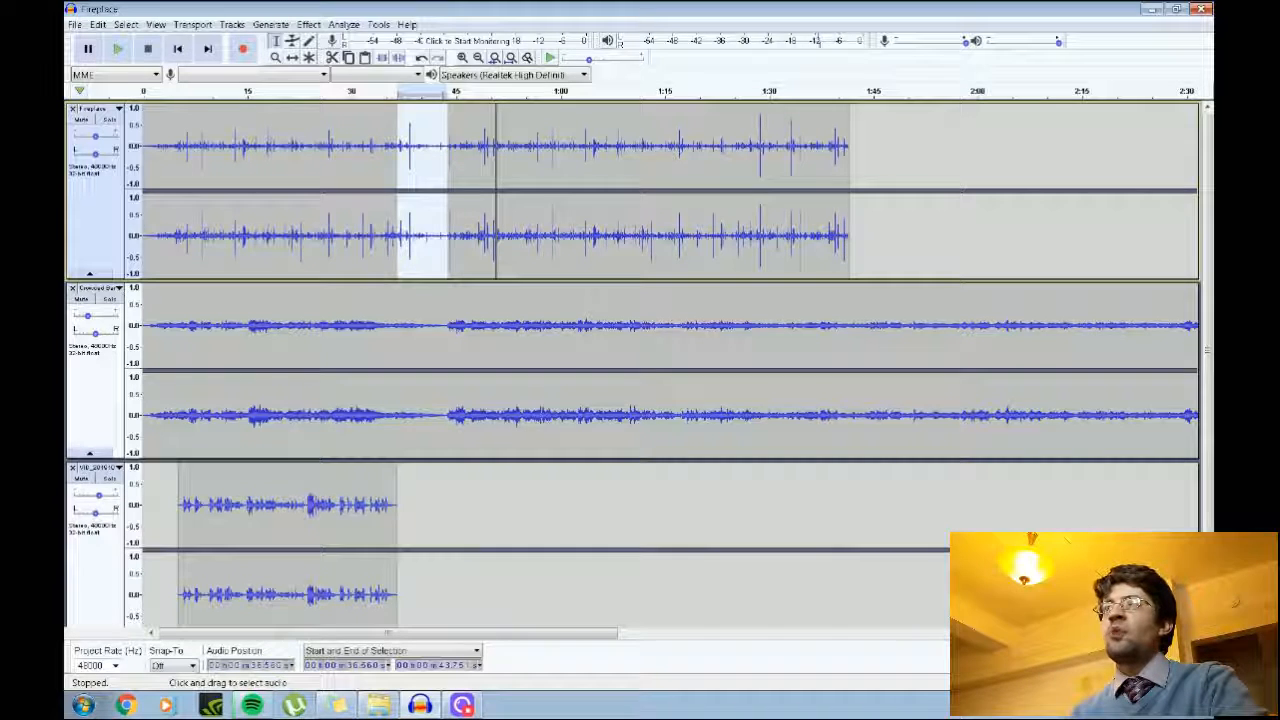
{"action": "left_click_drag", "start_coordinate": [864, 200], "coordinate": [446, 200]}
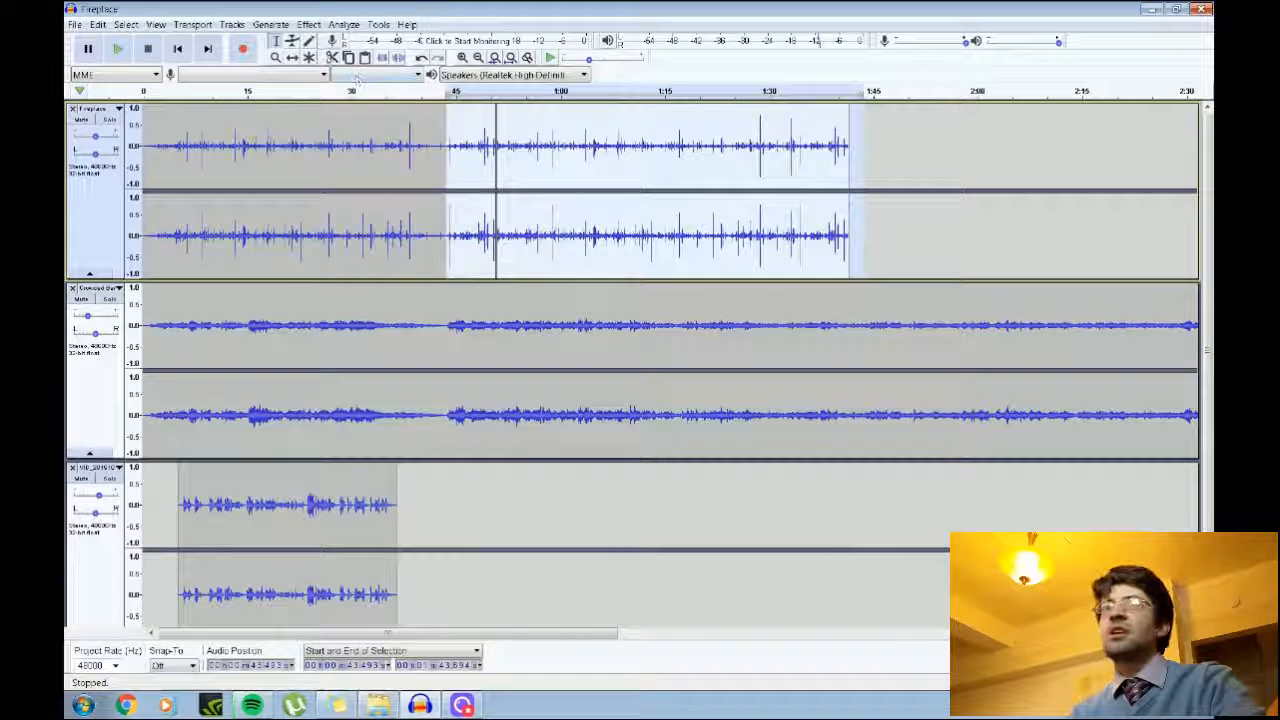
{"action": "left_click", "coordinate": [332, 57]}
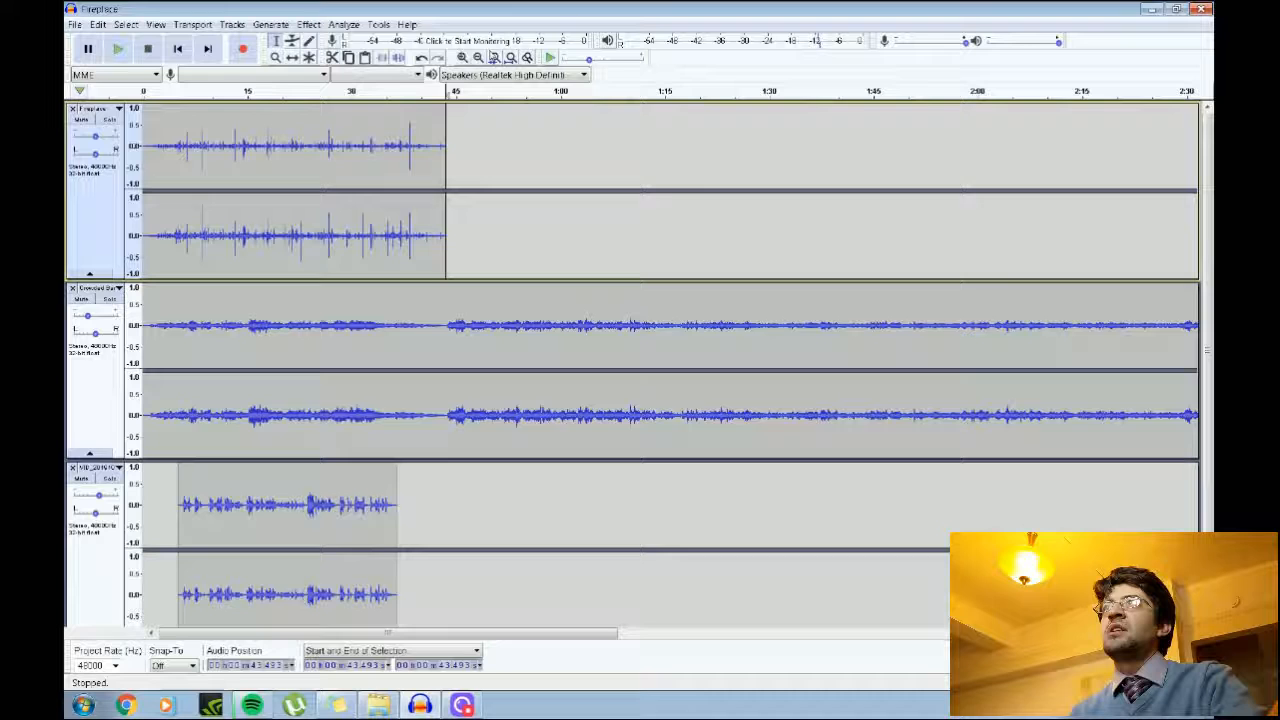
Step: Delete all Crowded Bar audio from about 43.49 s to the end of the track, matching the Fireplace track's end
{"action": "left_click", "coordinate": [478, 57]}
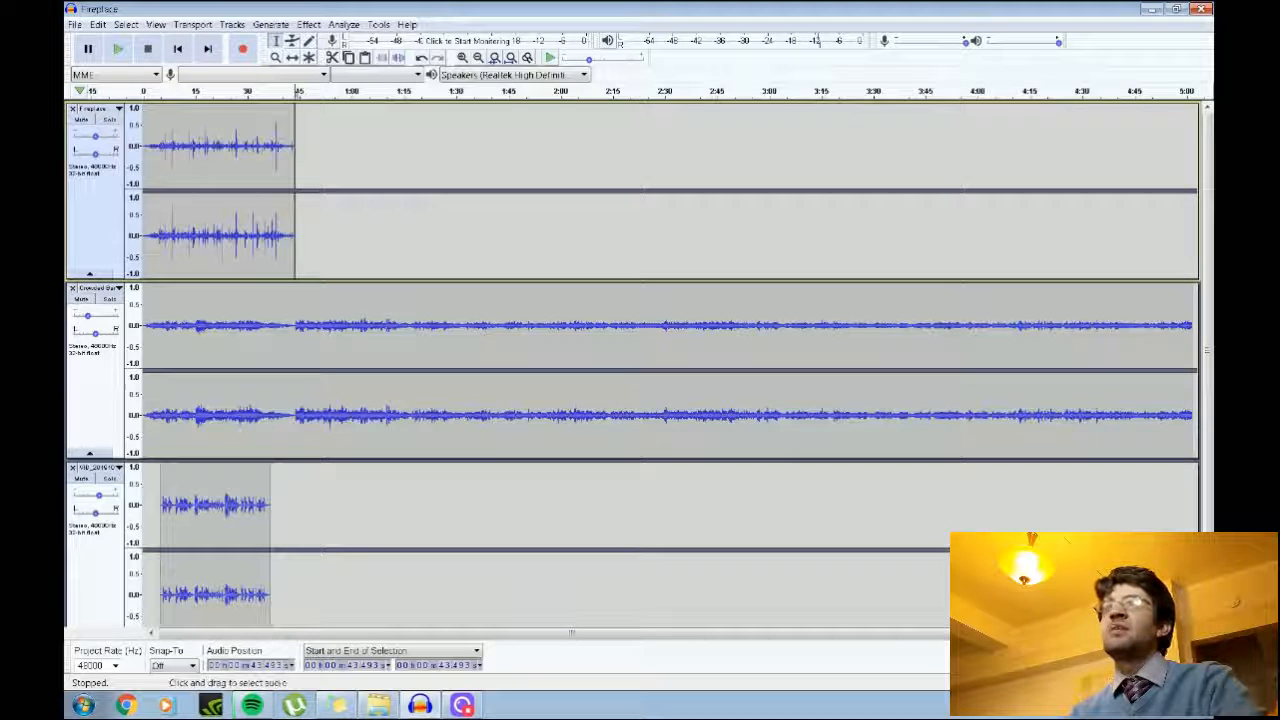
{"action": "left_click_drag", "start_coordinate": [1196, 370], "coordinate": [297, 370]}
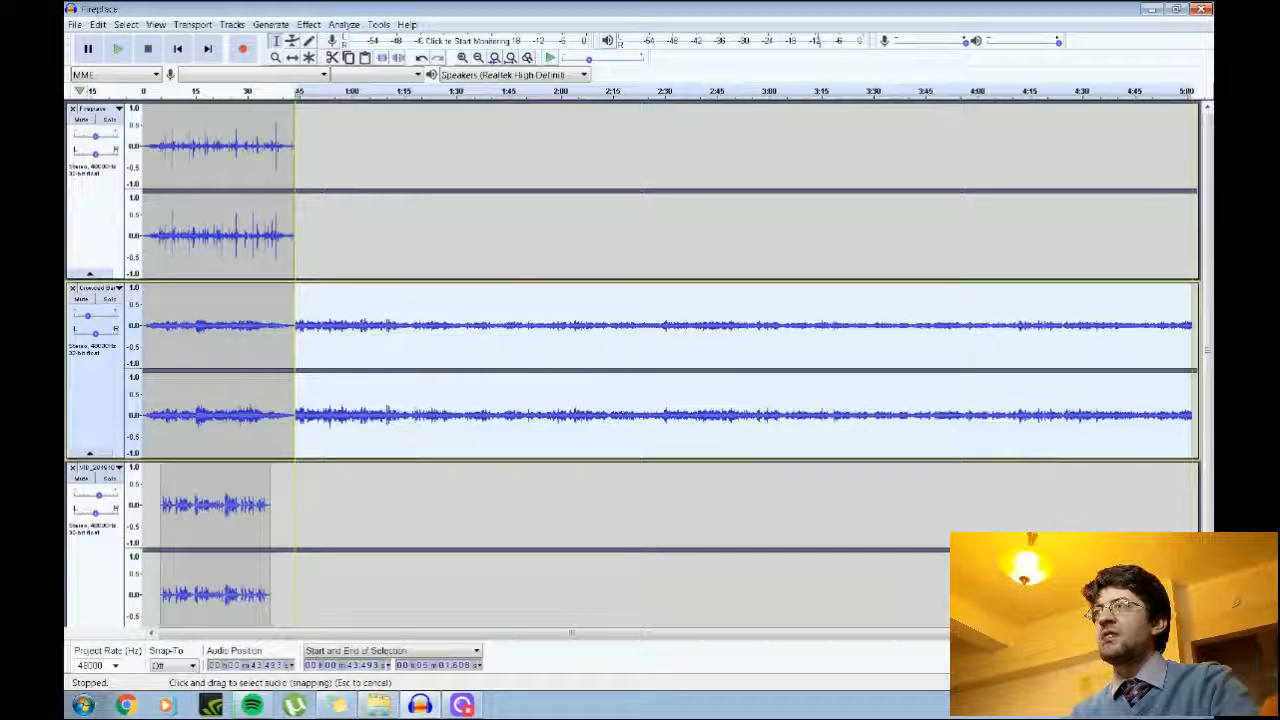
{"action": "key", "text": "Delete"}
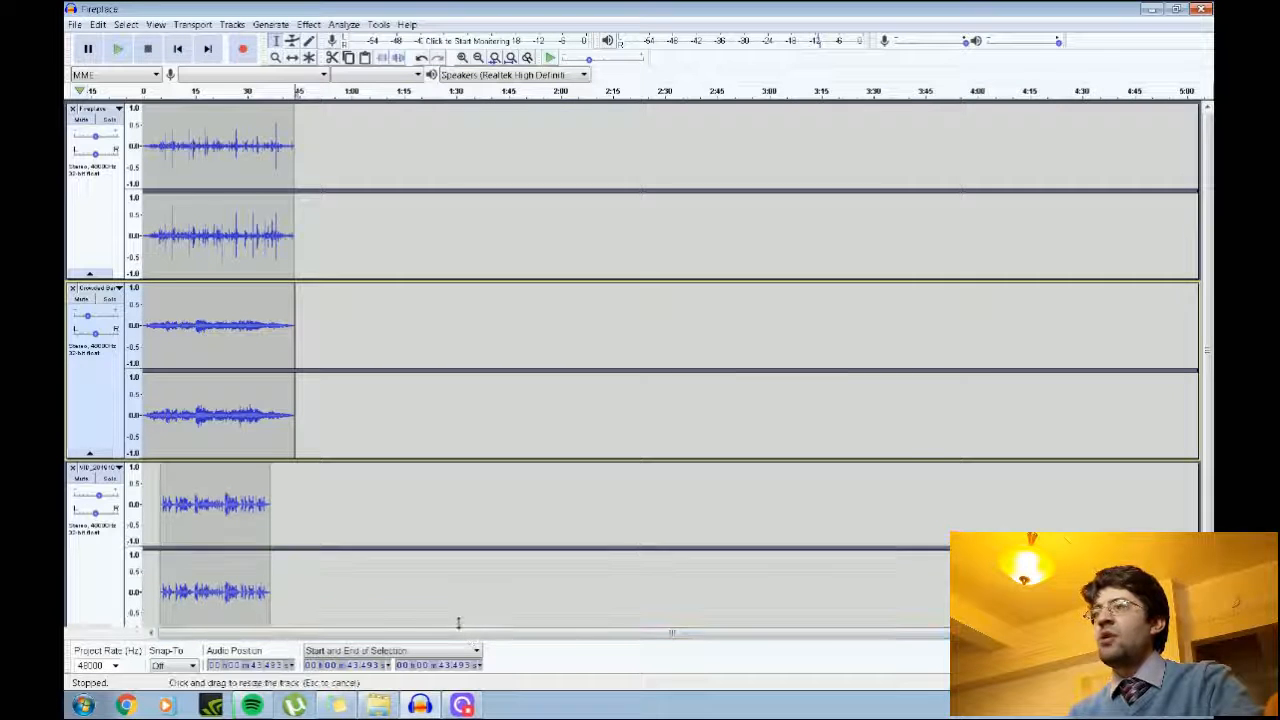
Step: Play the full three-track mix from the beginning to check the balance and fades, and stop playback
{"action": "scroll", "coordinate": [457, 621], "scroll_direction": "down", "scroll_amount": 1}
{"action": "scroll", "coordinate": [457, 621], "scroll_direction": "up", "scroll_amount": 1}
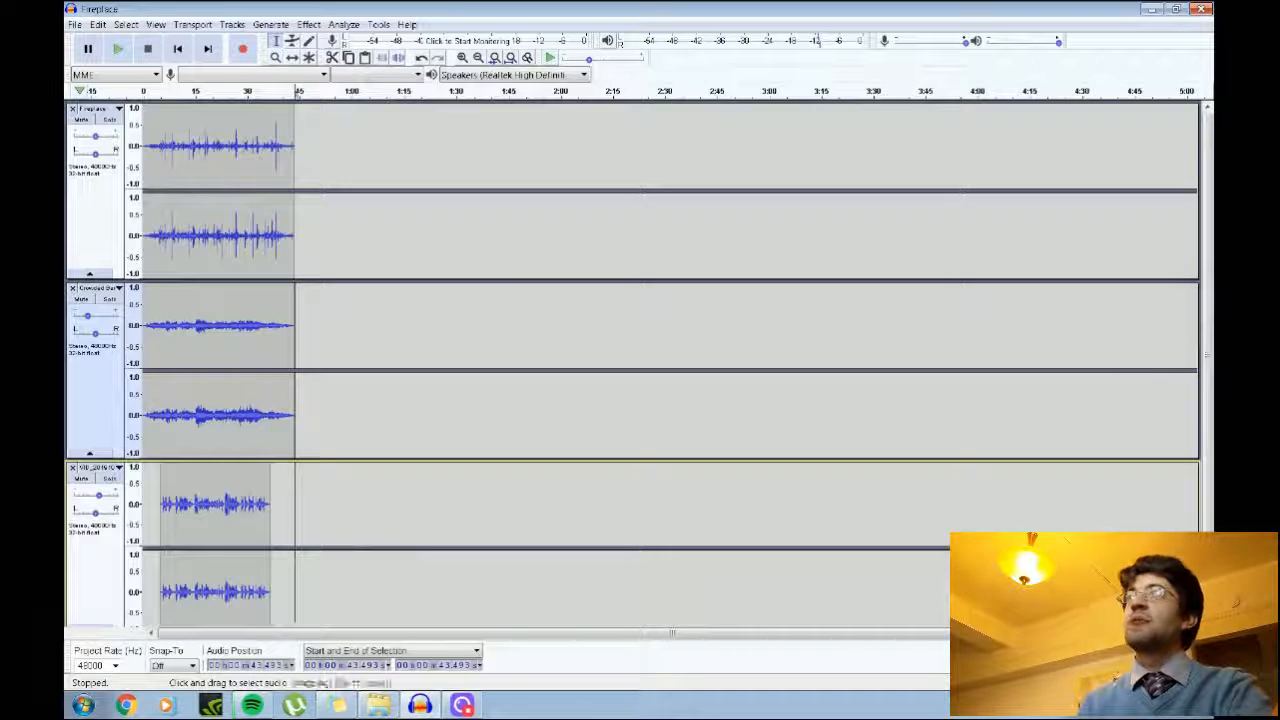
{"action": "left_click", "coordinate": [172, 48]}
{"action": "left_click", "coordinate": [118, 48]}
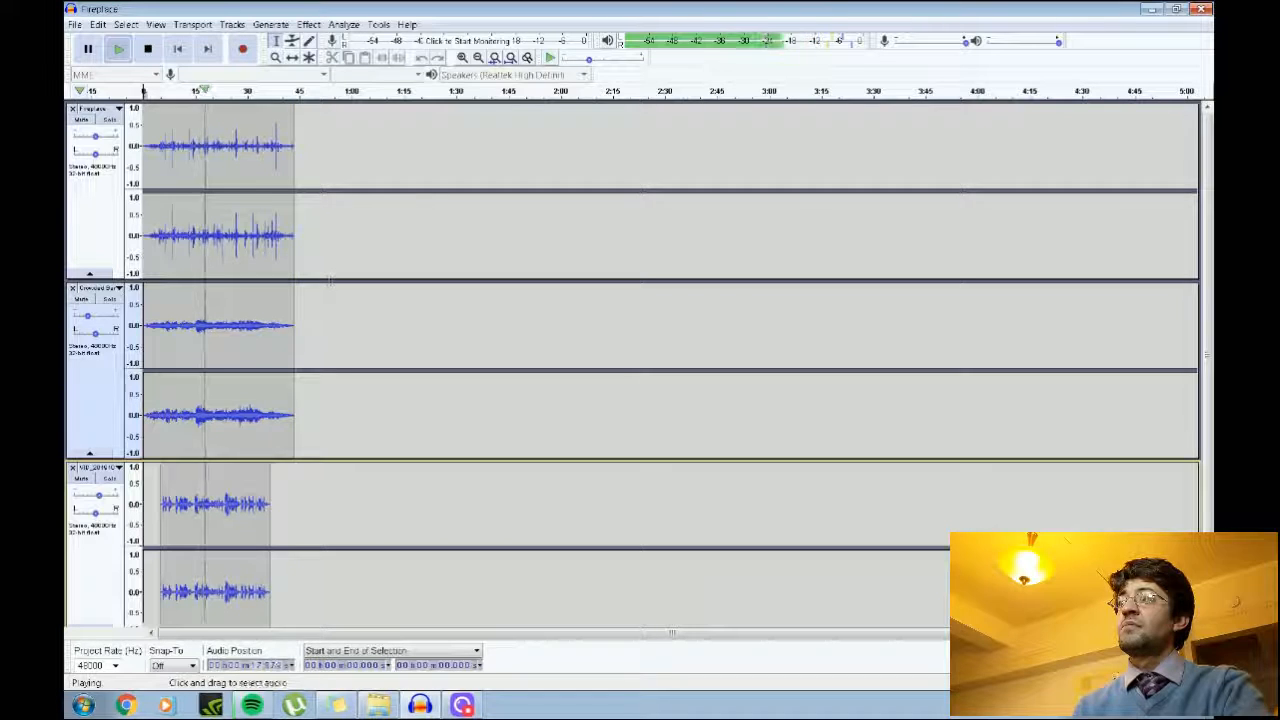
{"action": "left_click", "coordinate": [150, 49]}
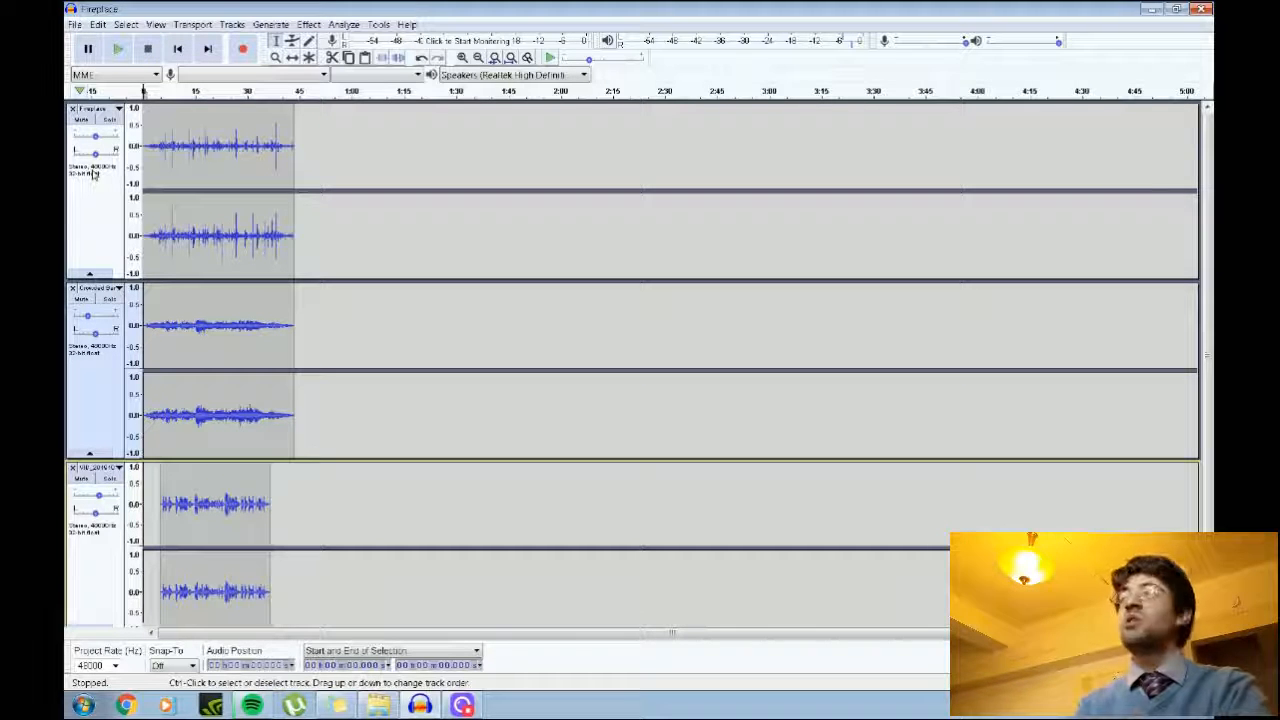
{"action": "left_click", "coordinate": [273, 91]}
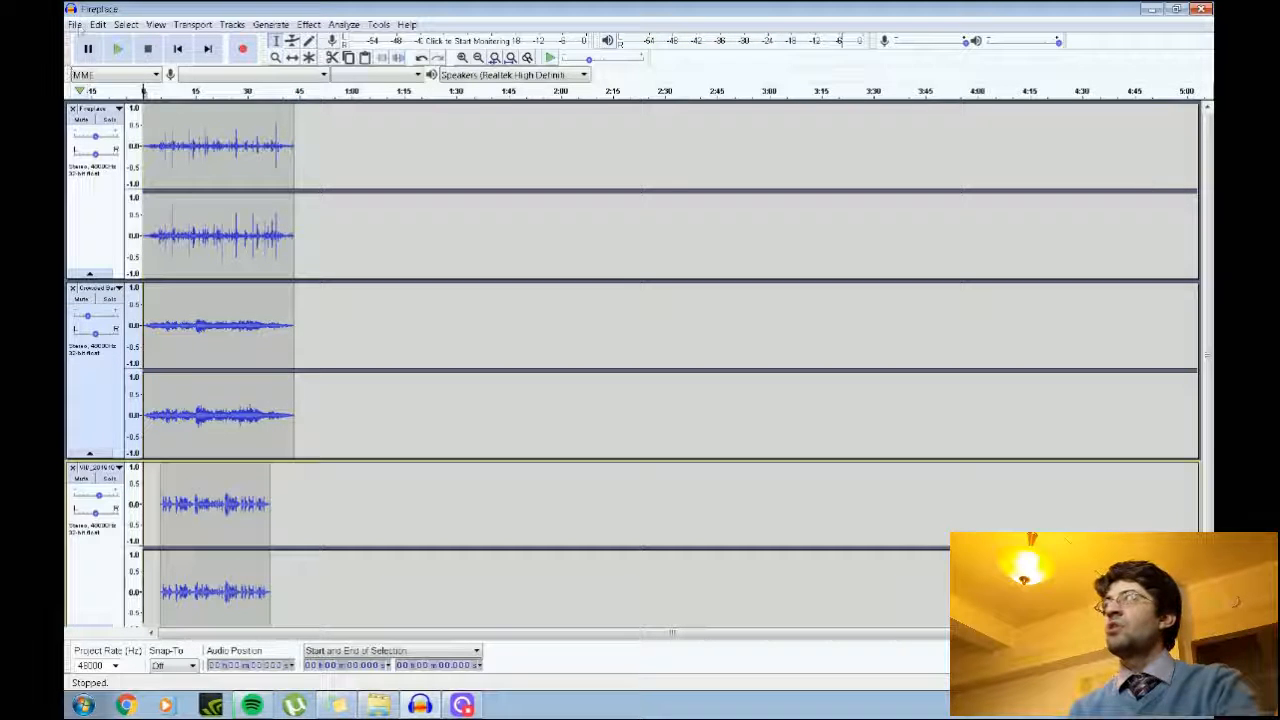
Step: Export the mix as an MP3 named Example to the Desktop, using the Standard, 170-210 kbps preset
{"action": "left_click", "coordinate": [78, 27]}
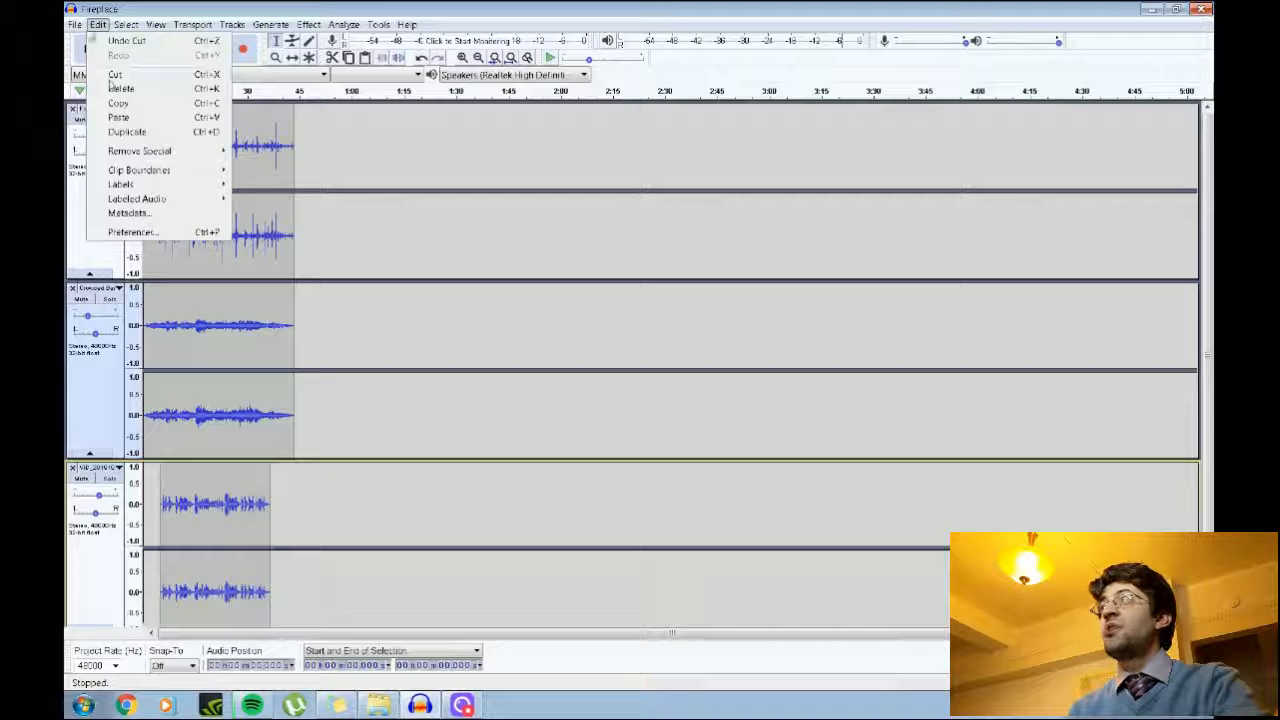
{"action": "mouse_move", "coordinate": [100, 122]}
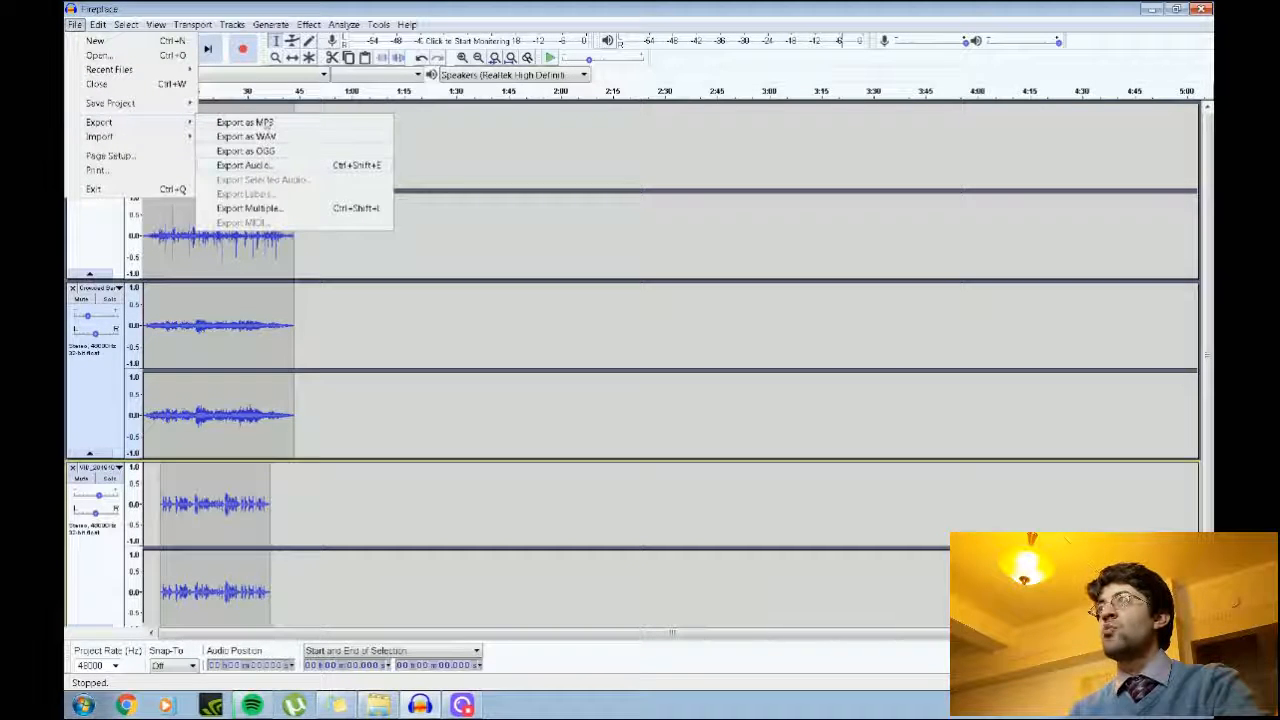
{"action": "left_click", "coordinate": [268, 123]}
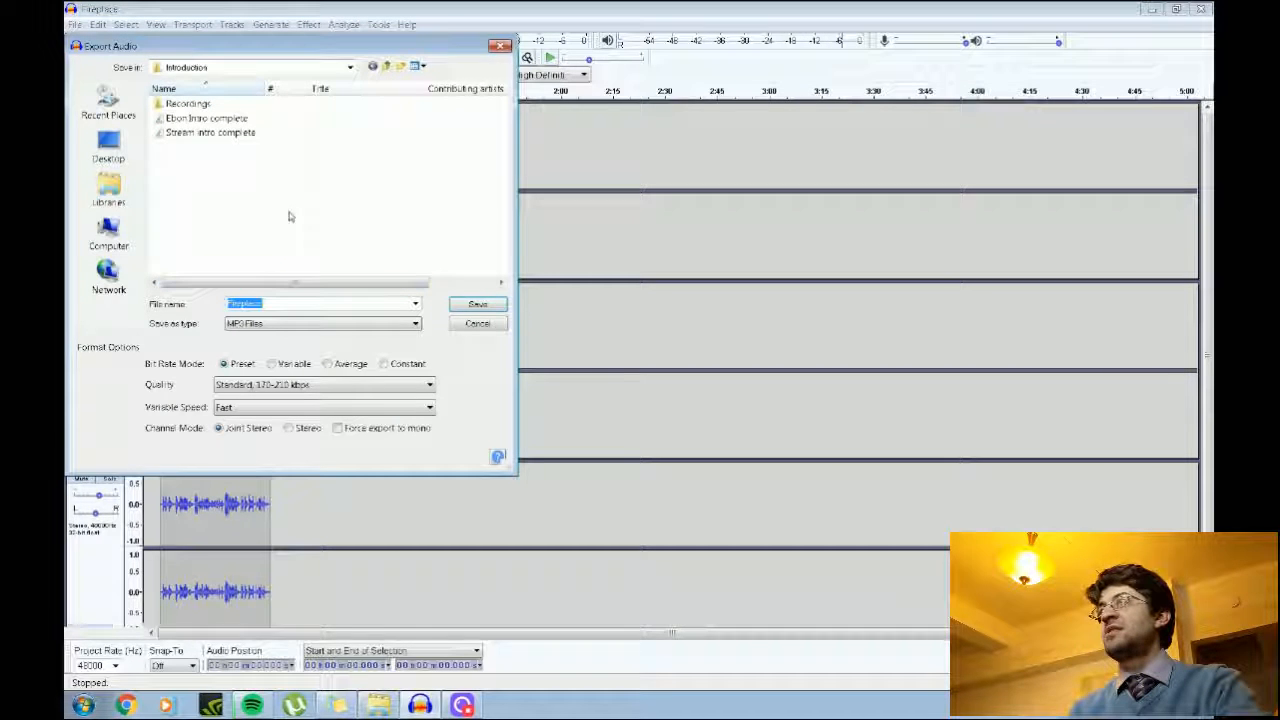
{"action": "left_click", "coordinate": [108, 235]}
{"action": "left_click", "coordinate": [108, 148]}
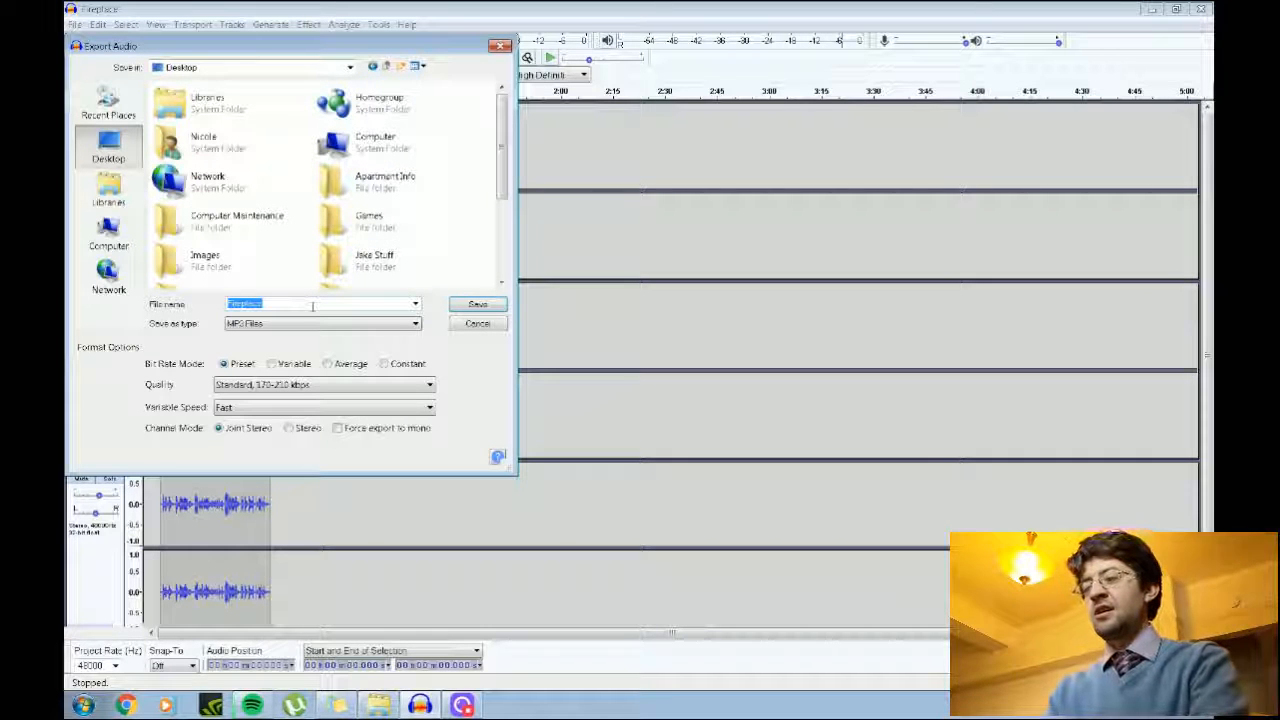
{"action": "type", "text": "Ex"}
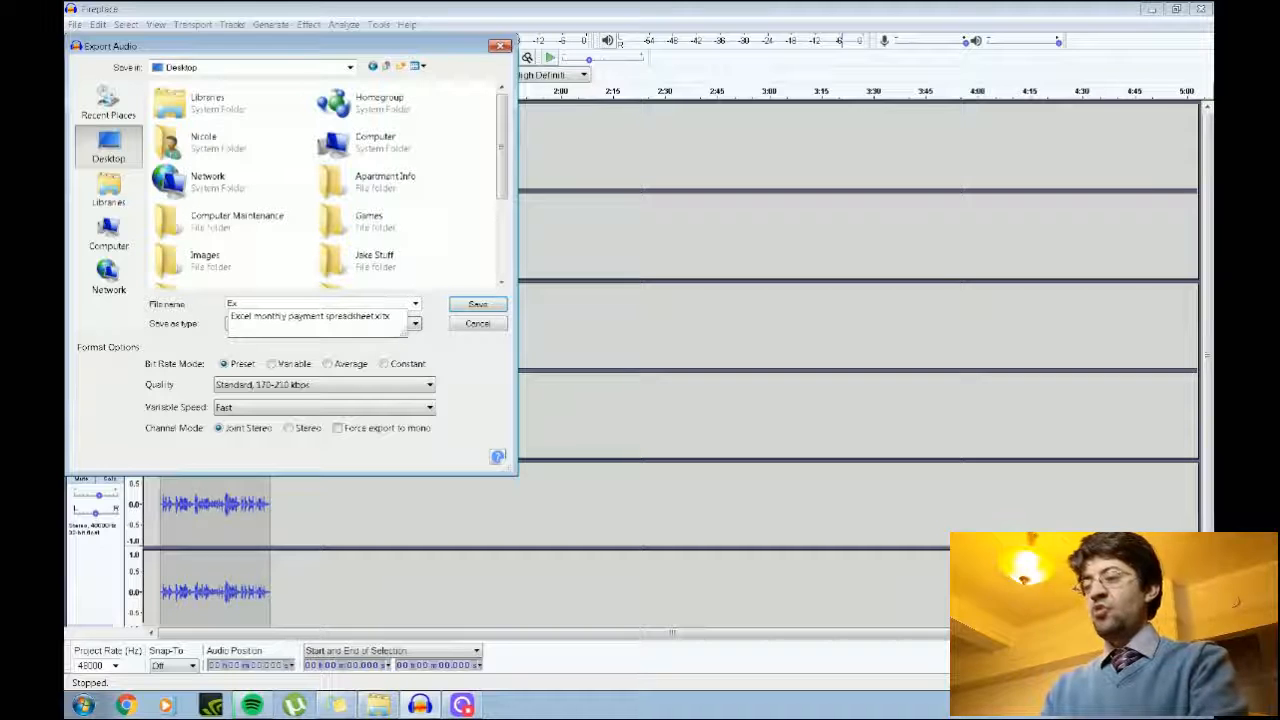
{"action": "type", "text": "cmple"}
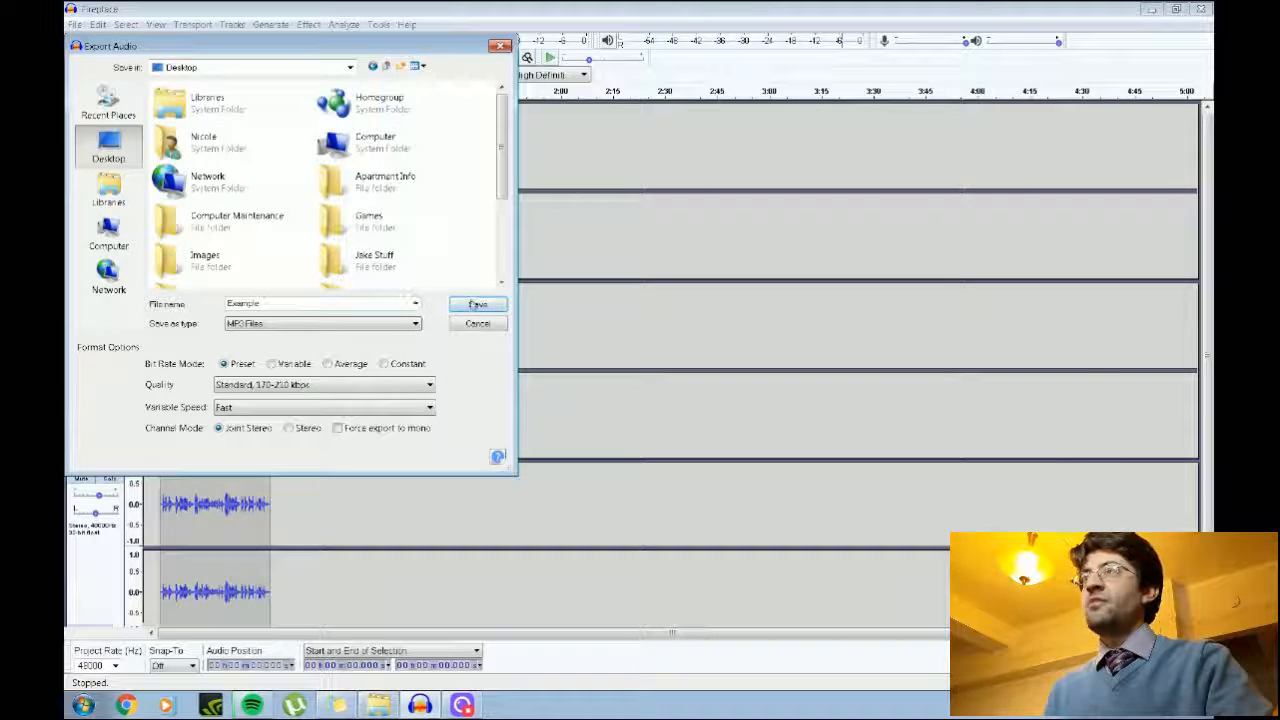
{"action": "left_click", "coordinate": [478, 304]}
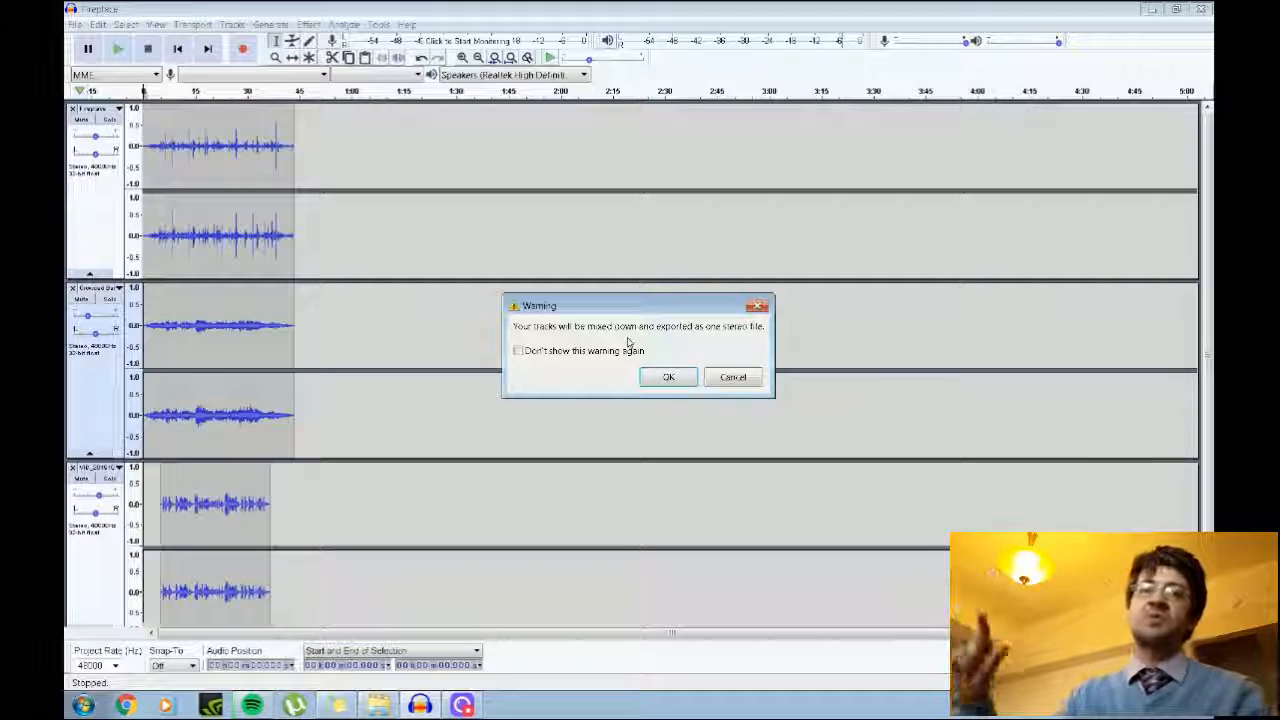
Step: Accept the mixdown to one stereo file and complete the export with all metadata tags left blank
{"action": "left_click", "coordinate": [668, 377]}
{"action": "left_click", "coordinate": [440, 265]}
{"action": "left_click", "coordinate": [431, 280]}
{"action": "left_click", "coordinate": [423, 293]}
{"action": "left_click", "coordinate": [418, 309]}
{"action": "left_click", "coordinate": [417, 323]}
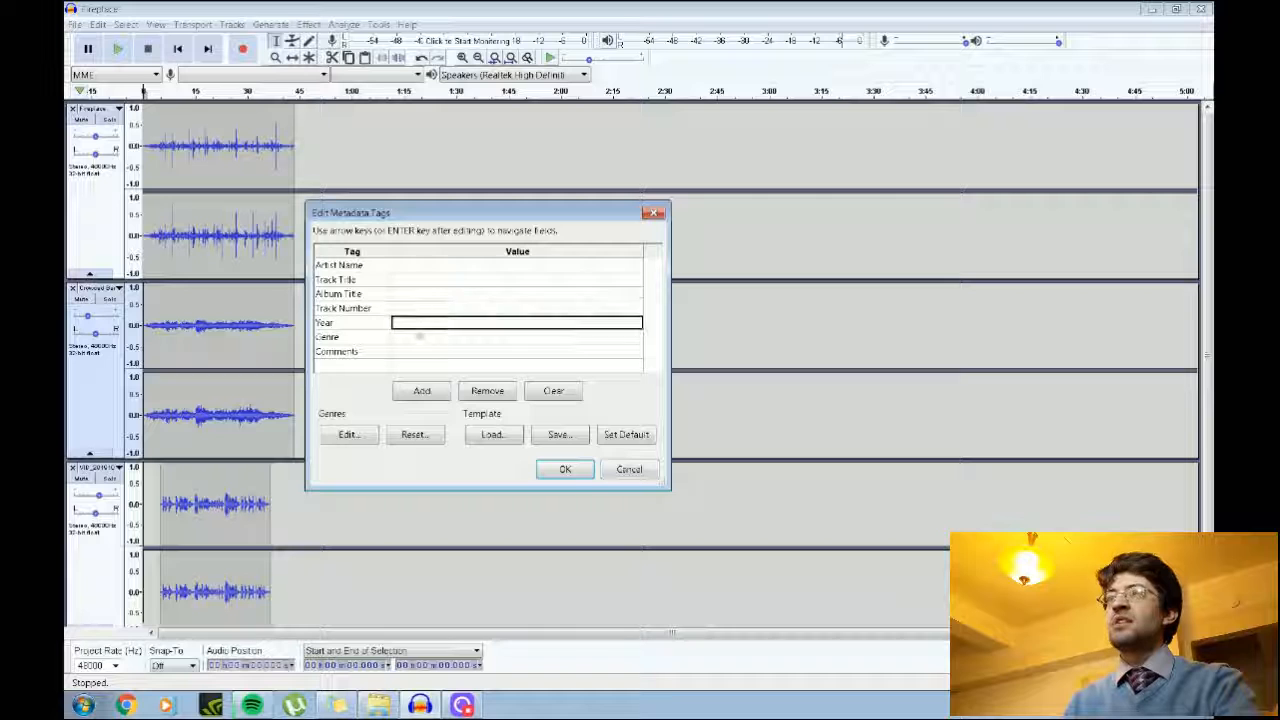
{"action": "left_click", "coordinate": [566, 472]}
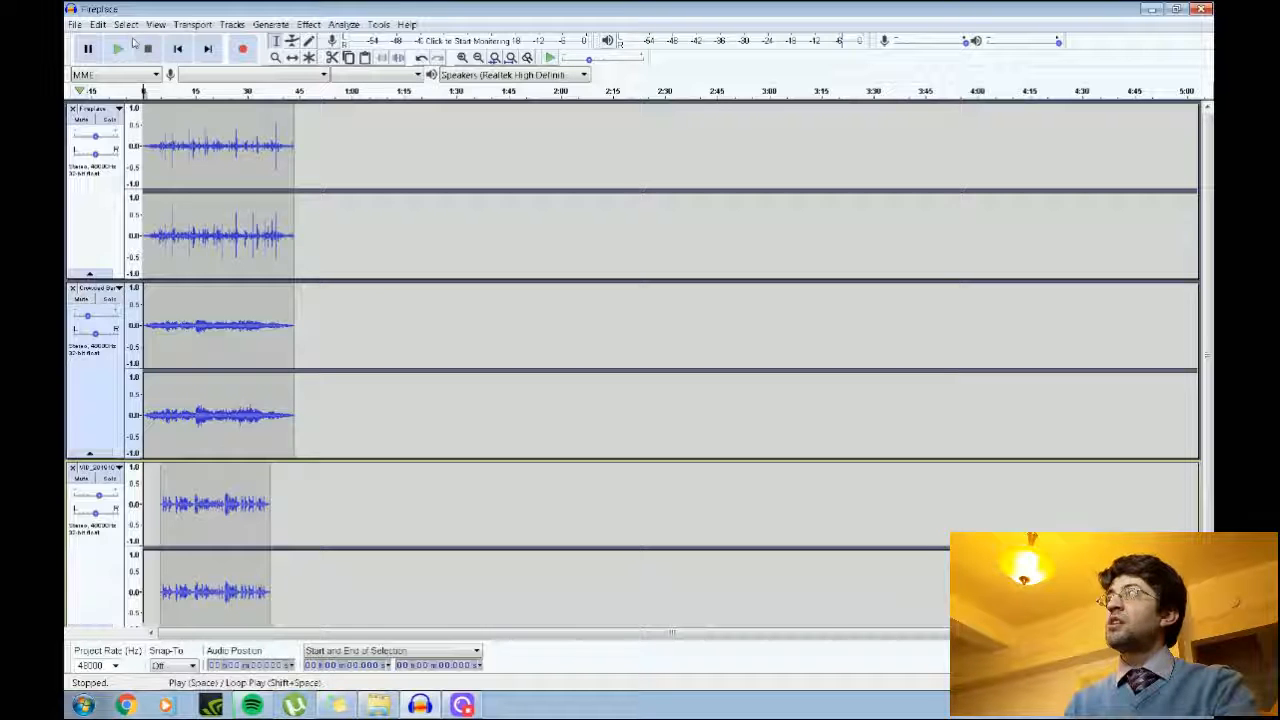
Step: Save the project as Example in the Audacity folder, copying the selected dependent audio files into it
{"action": "left_click", "coordinate": [78, 25]}
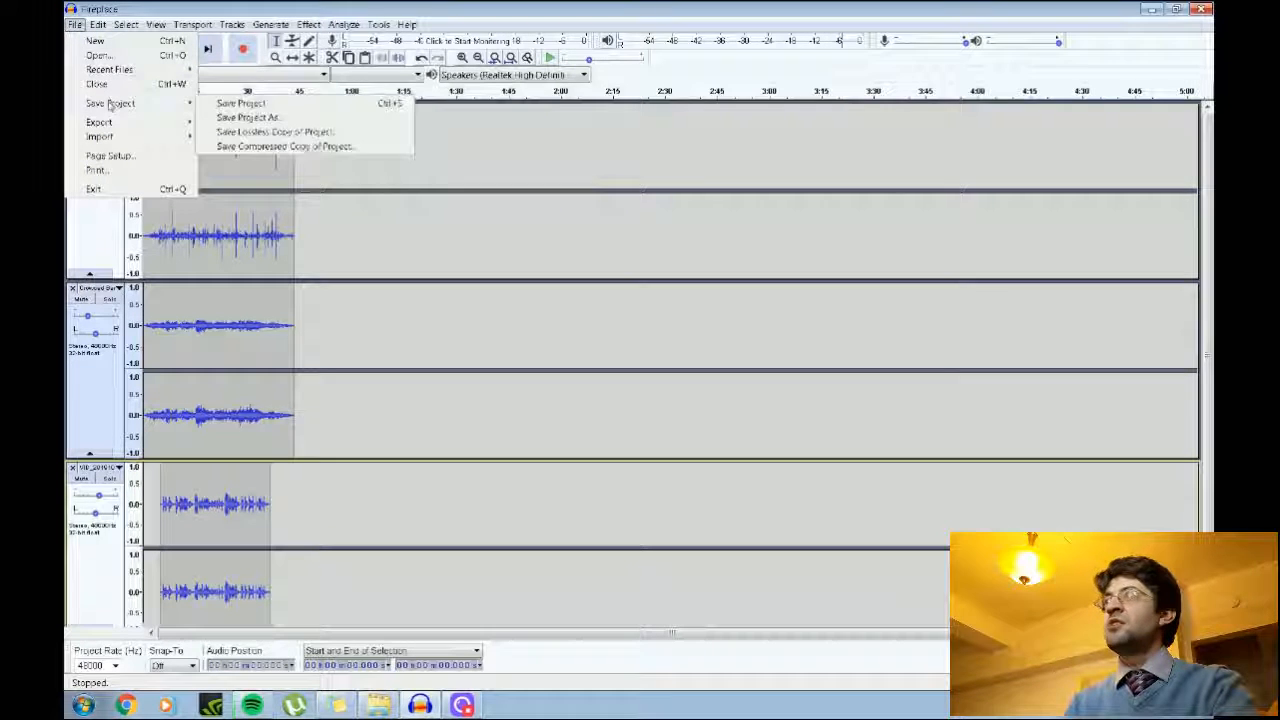
{"action": "mouse_move", "coordinate": [110, 103]}
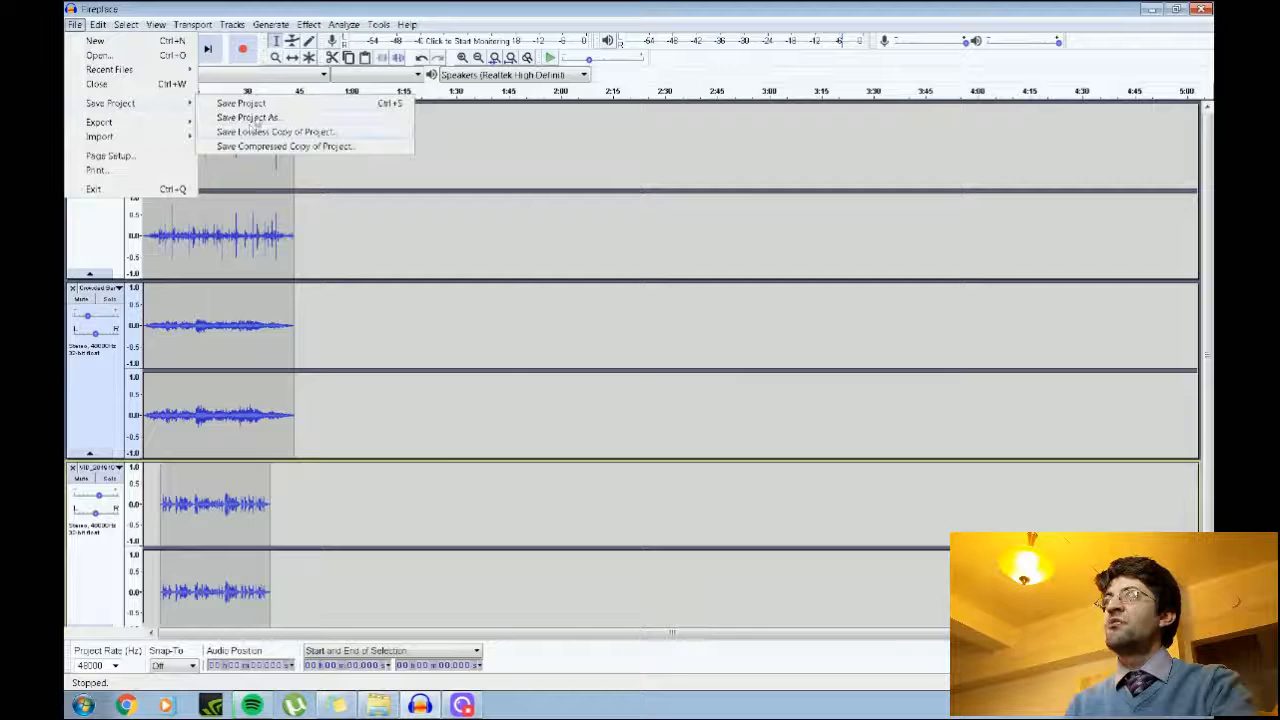
{"action": "left_click", "coordinate": [255, 120]}
{"action": "type", "text": "Example"}
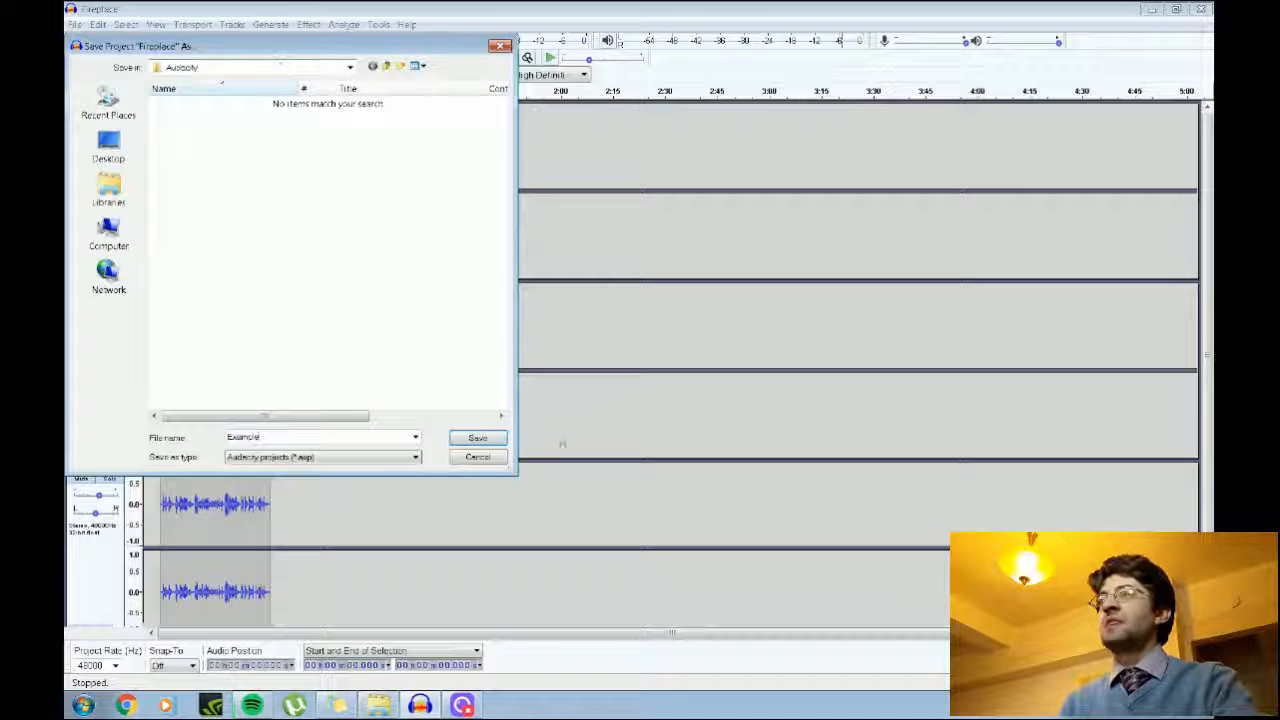
{"action": "left_click", "coordinate": [478, 439]}
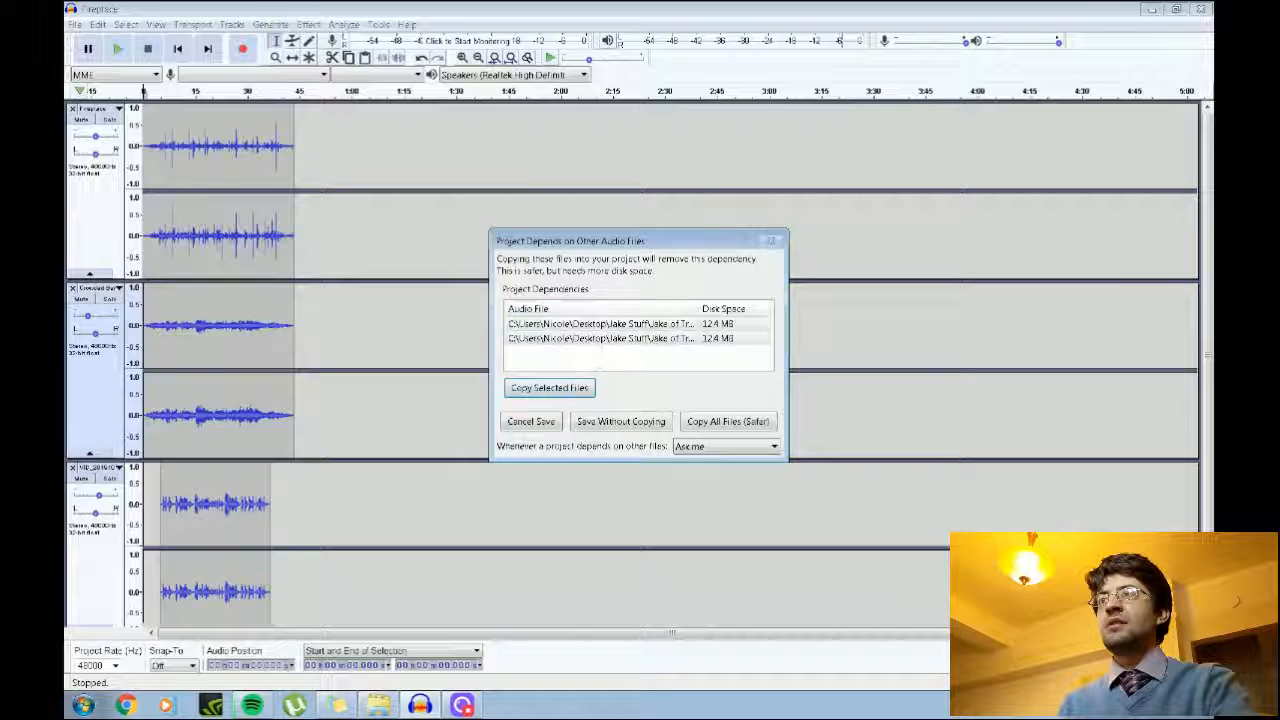
{"action": "left_click", "coordinate": [577, 390]}
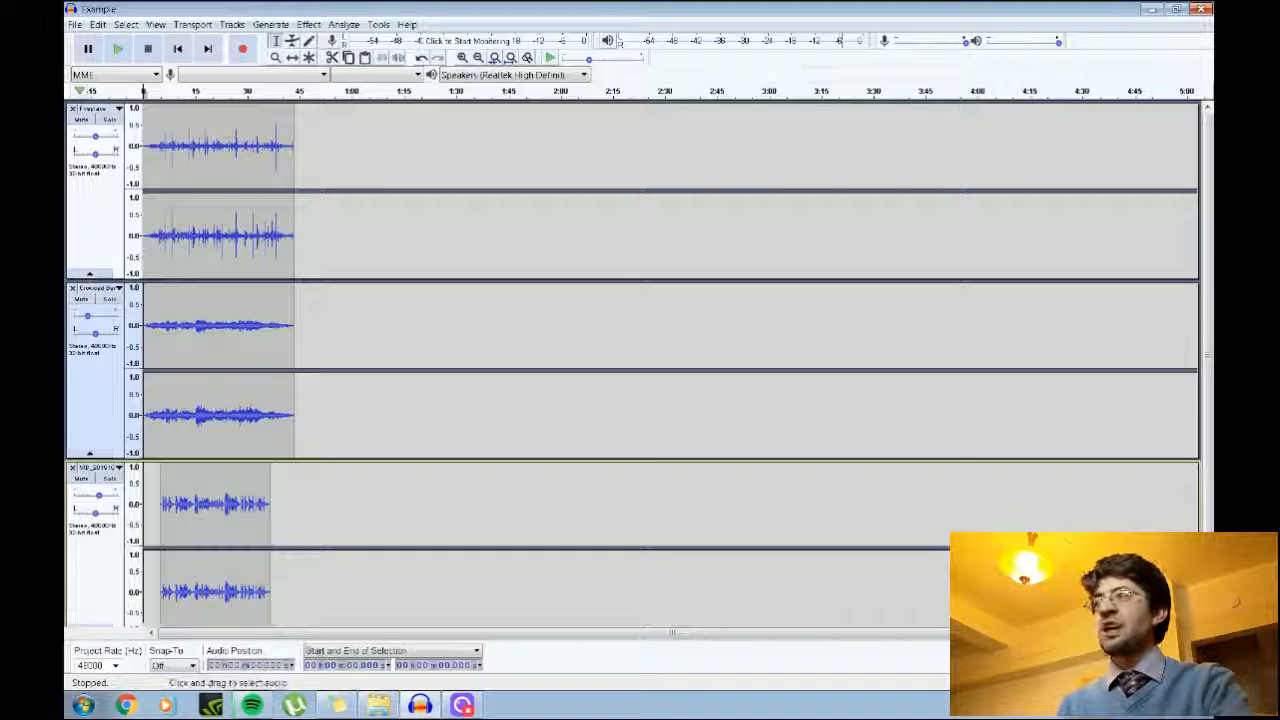
Step: Switch to the Audacity folder in Windows Explorer, look at the saved Example project file, and minimise the folder window
{"action": "left_click", "coordinate": [378, 705]}
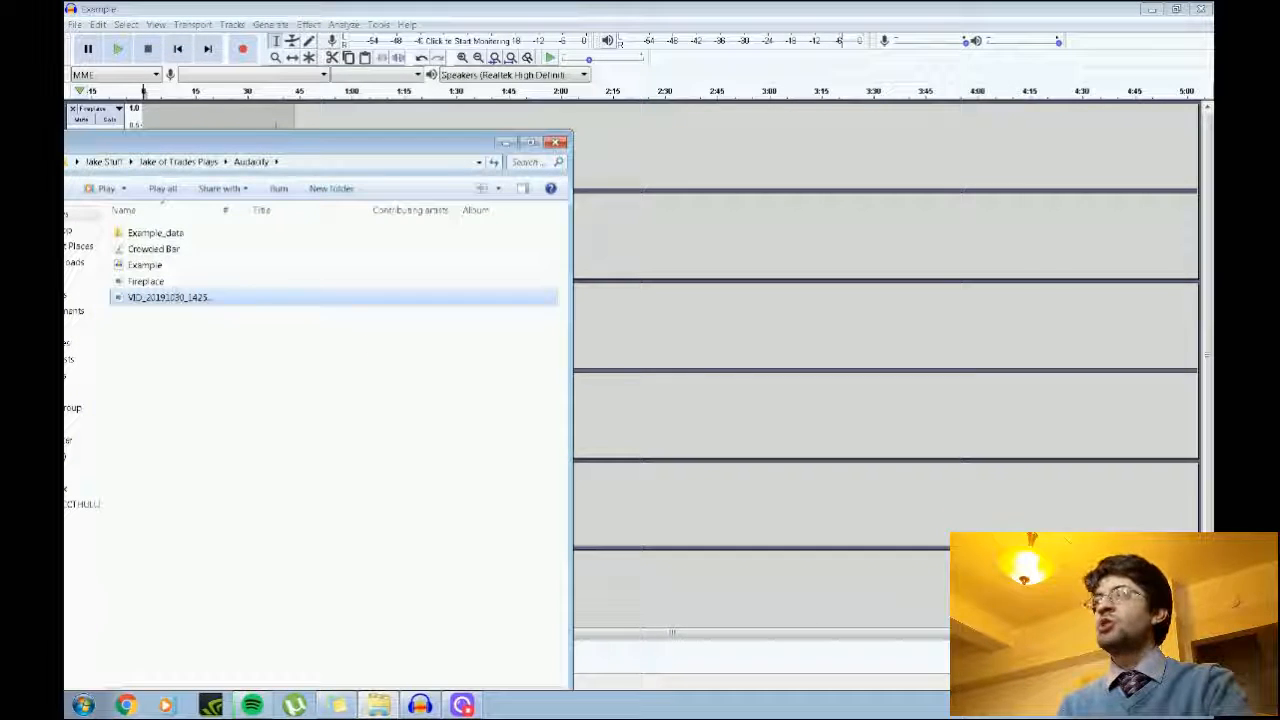
{"action": "left_click", "coordinate": [166, 271]}
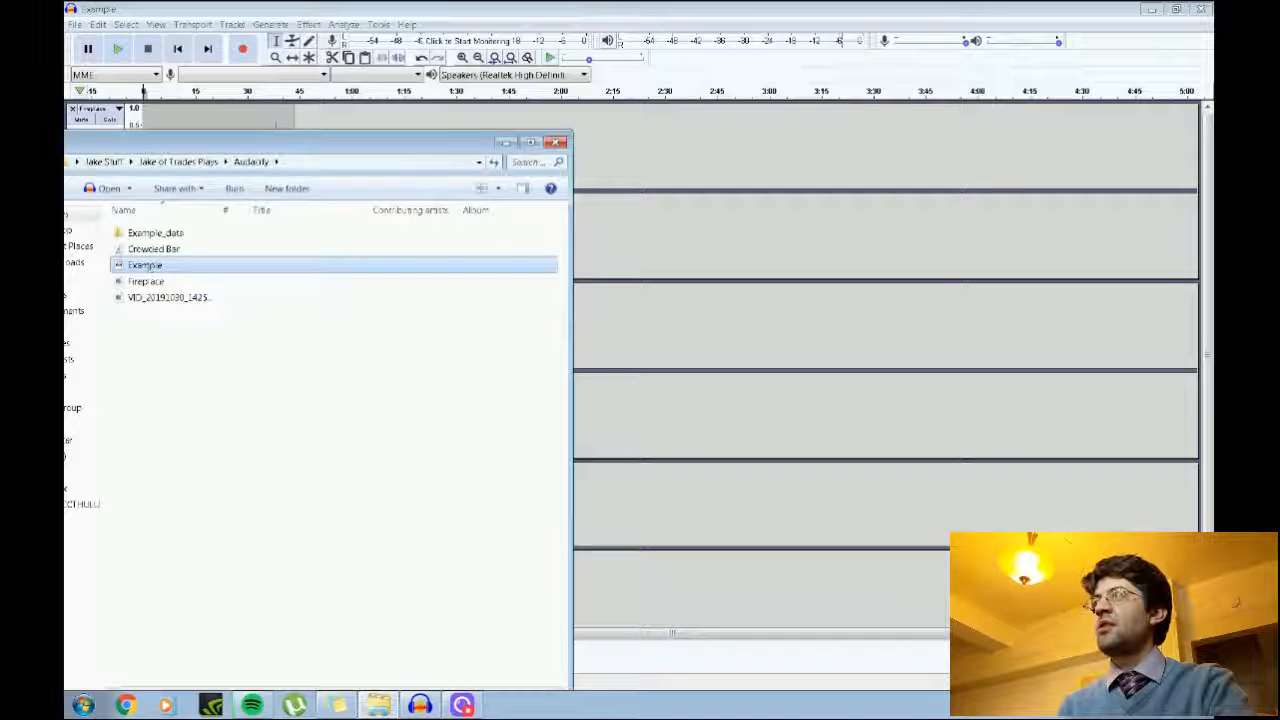
{"action": "left_click_drag", "start_coordinate": [186, 148], "coordinate": [296, 115]}
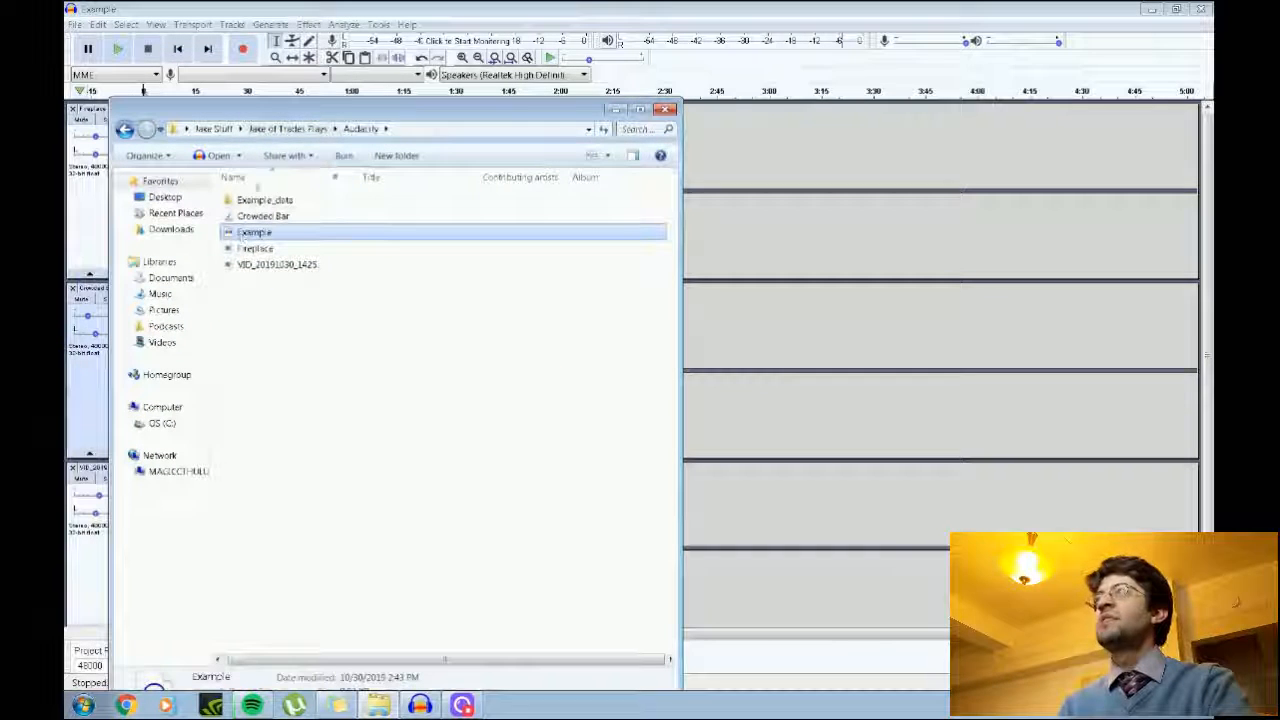
{"action": "left_click", "coordinate": [613, 109]}
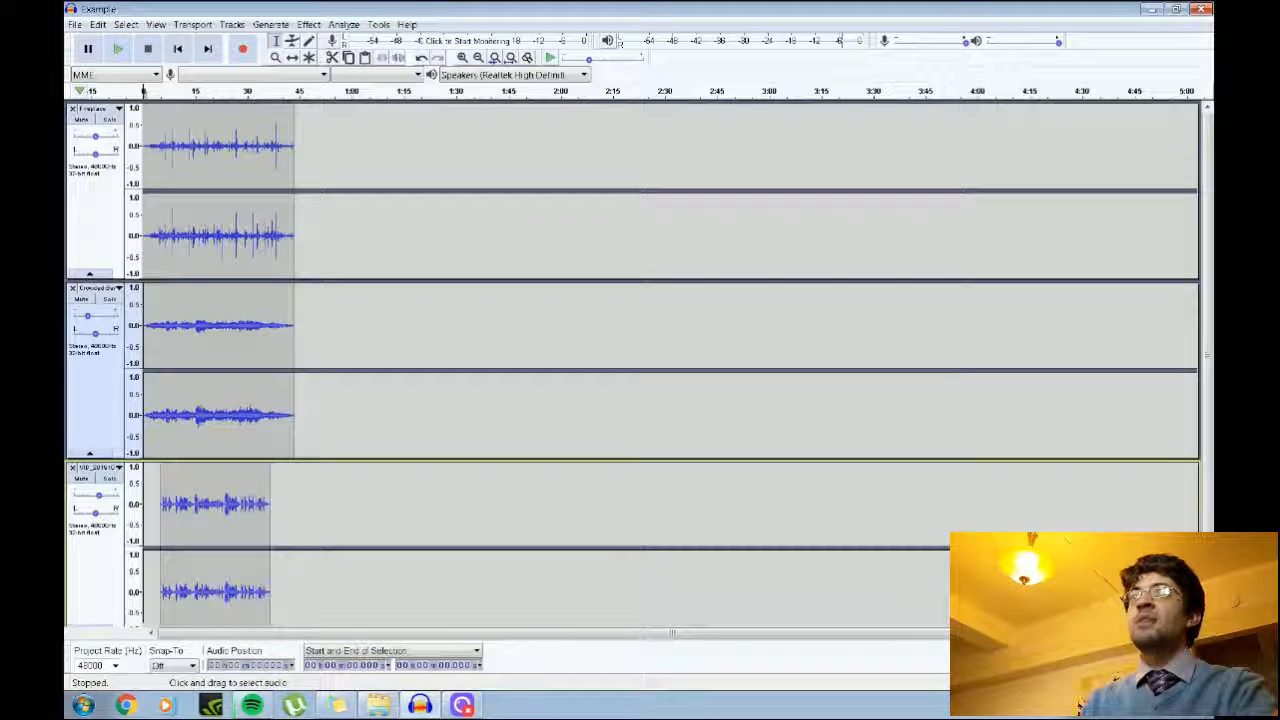
Step: Close Audacity, play the exported Example audio file from the desktop in a maximised media player, and close the player
{"action": "left_click", "coordinate": [1201, 8]}
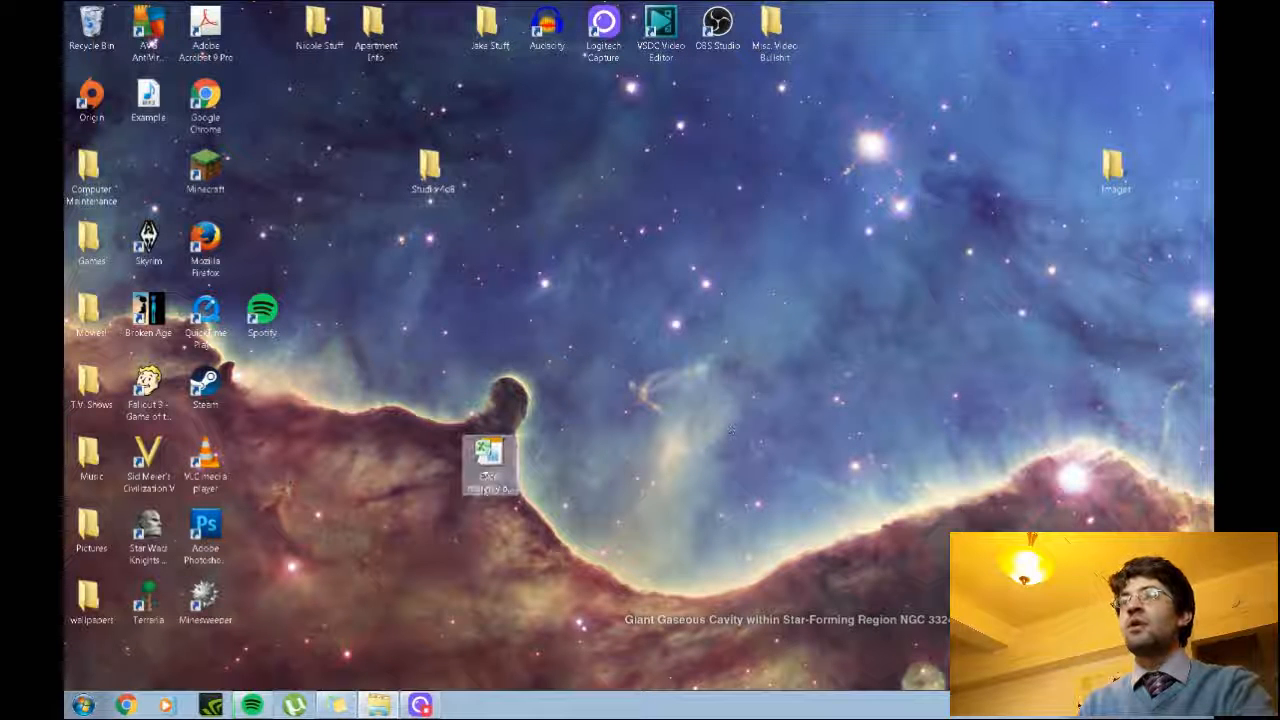
{"action": "left_click", "coordinate": [162, 98]}
{"action": "double_click", "coordinate": [162, 98]}
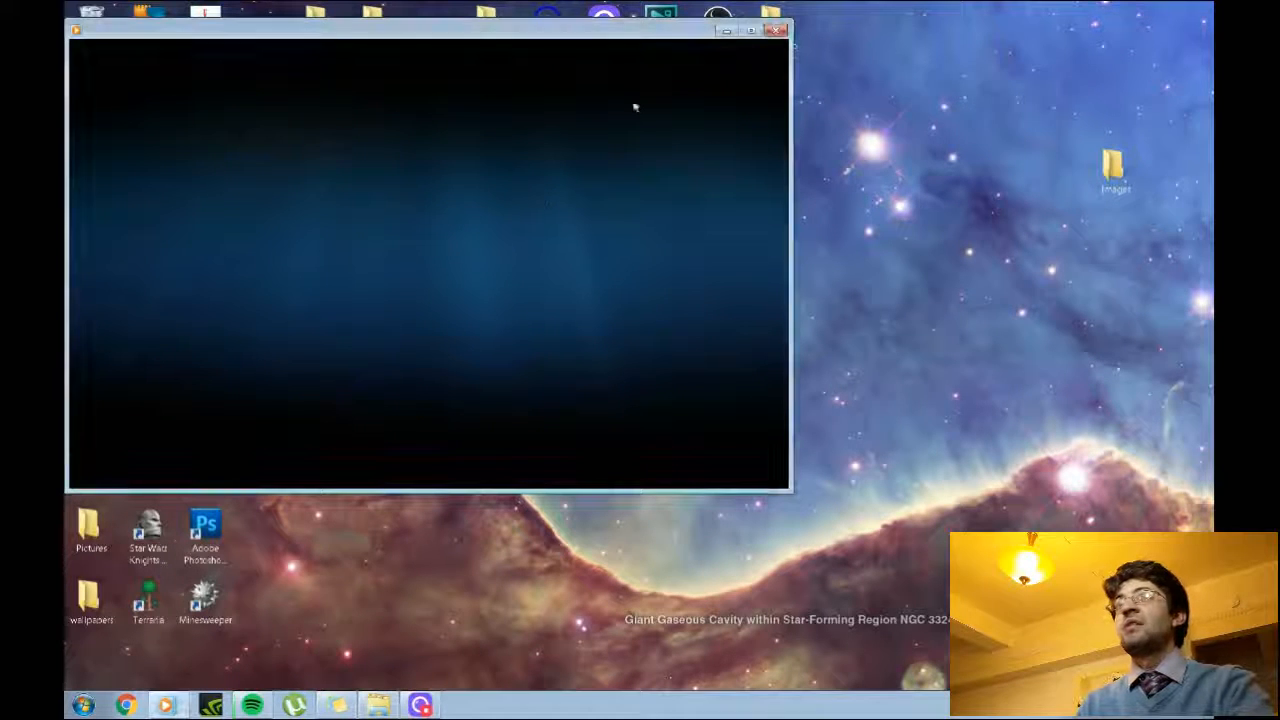
{"action": "left_click", "coordinate": [754, 30]}
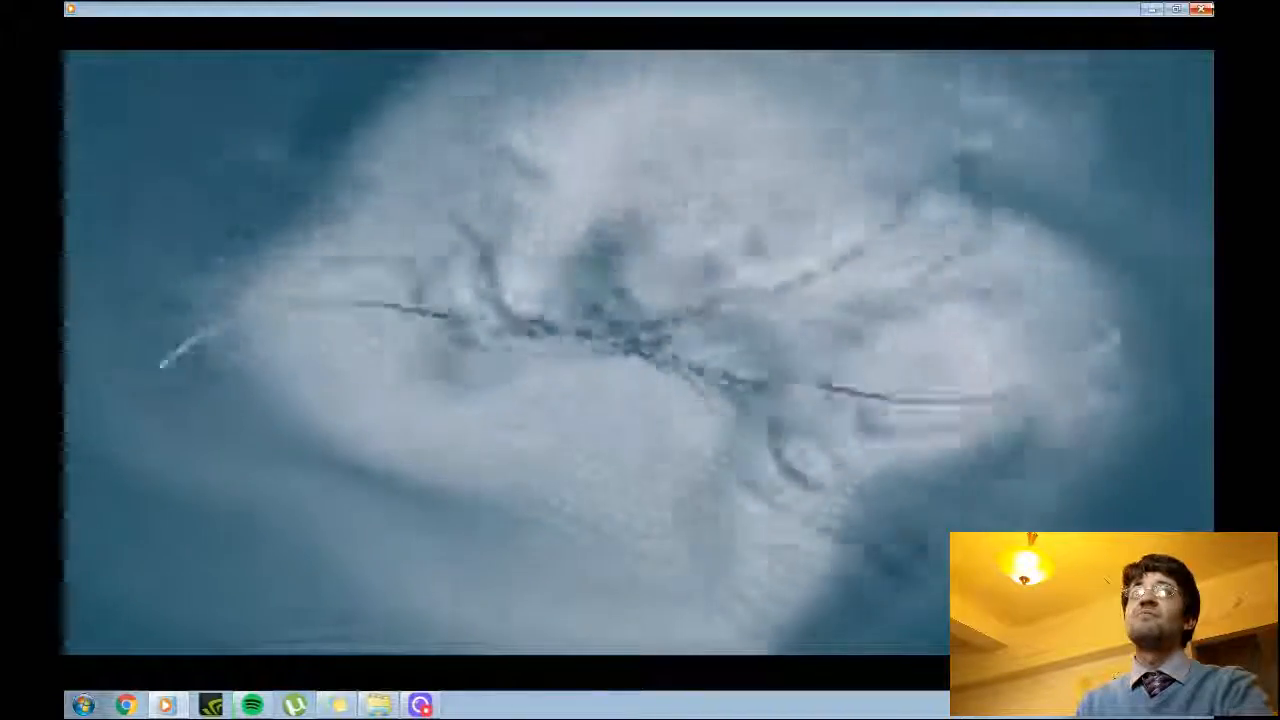
{"action": "left_click", "coordinate": [1203, 10]}
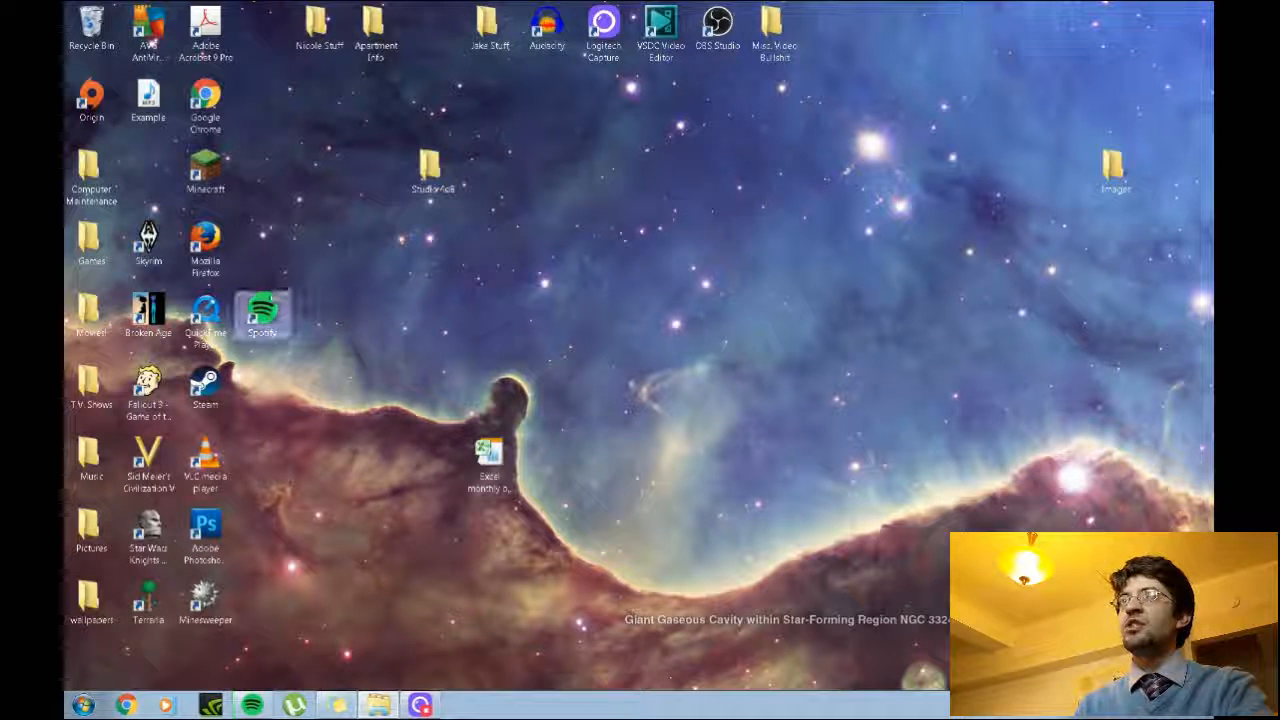
Step: Reopen Audacity, look through the available effects and the audio import file list, and cancel without importing
{"action": "double_click", "coordinate": [549, 50]}
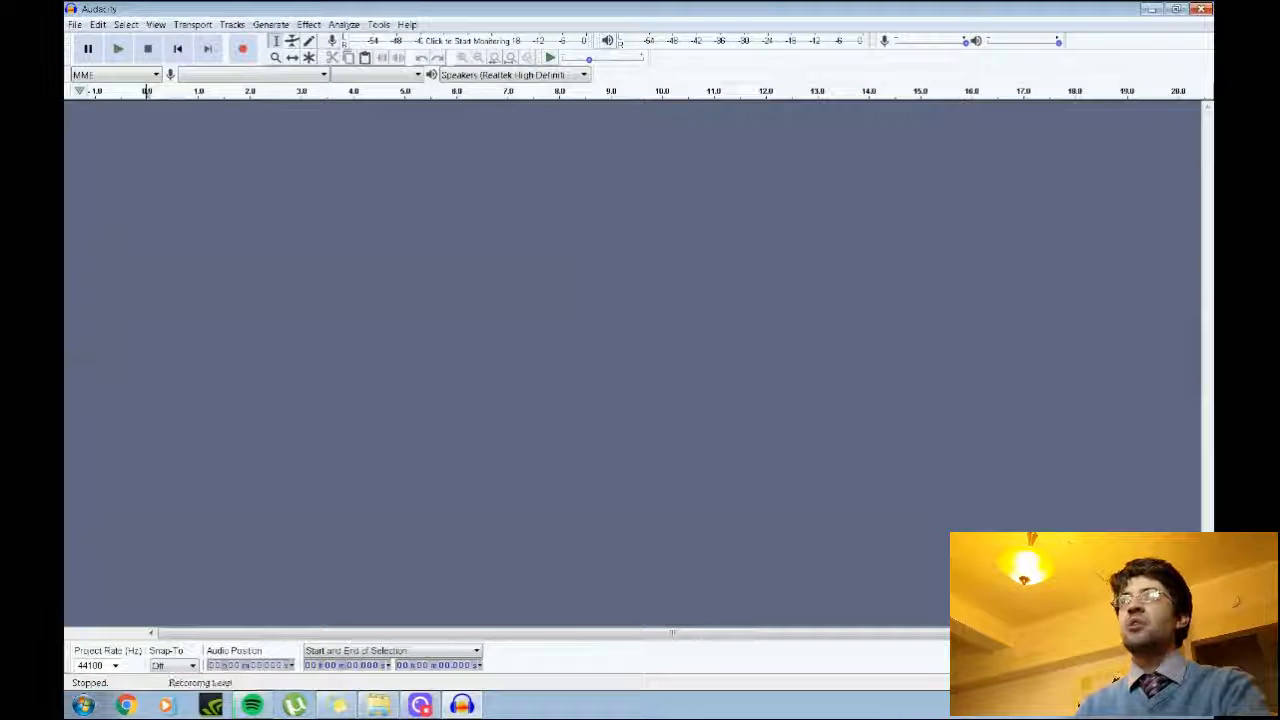
{"action": "left_click", "coordinate": [308, 24]}
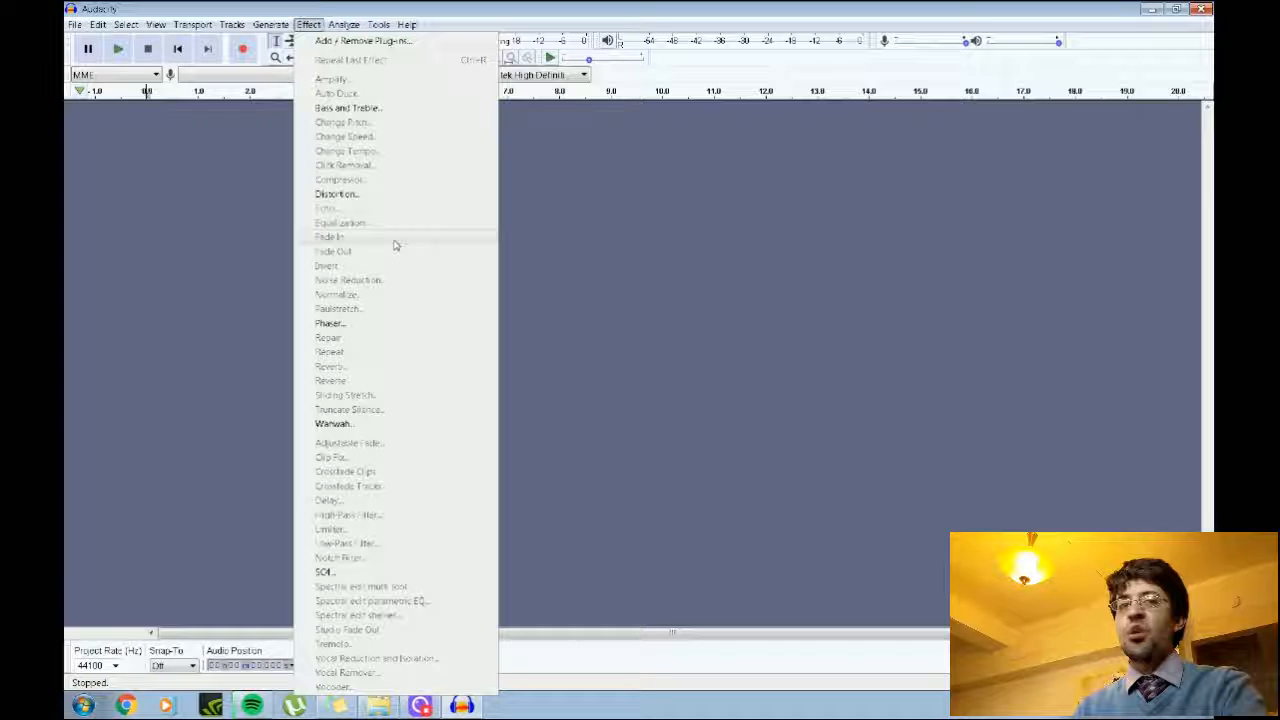
{"action": "left_click", "coordinate": [229, 571]}
{"action": "left_click", "coordinate": [72, 20]}
{"action": "mouse_move", "coordinate": [126, 140]}
{"action": "left_click", "coordinate": [216, 136]}
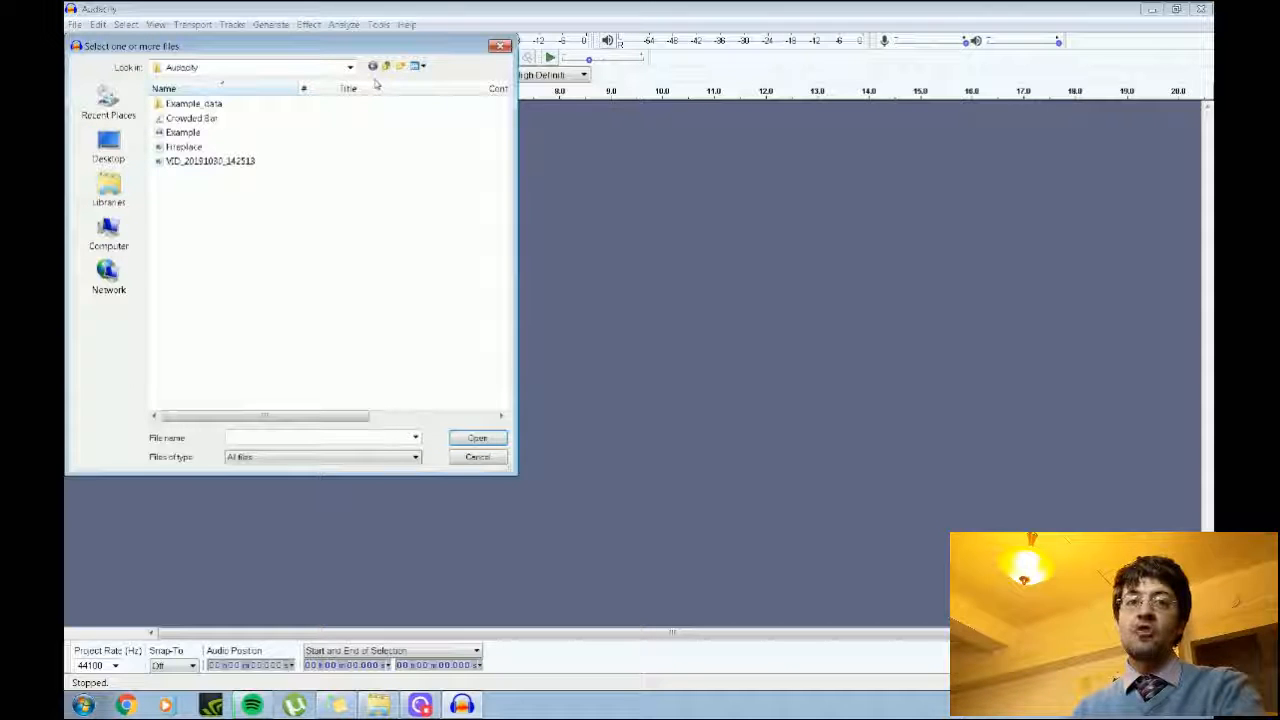
{"action": "left_click", "coordinate": [499, 47]}
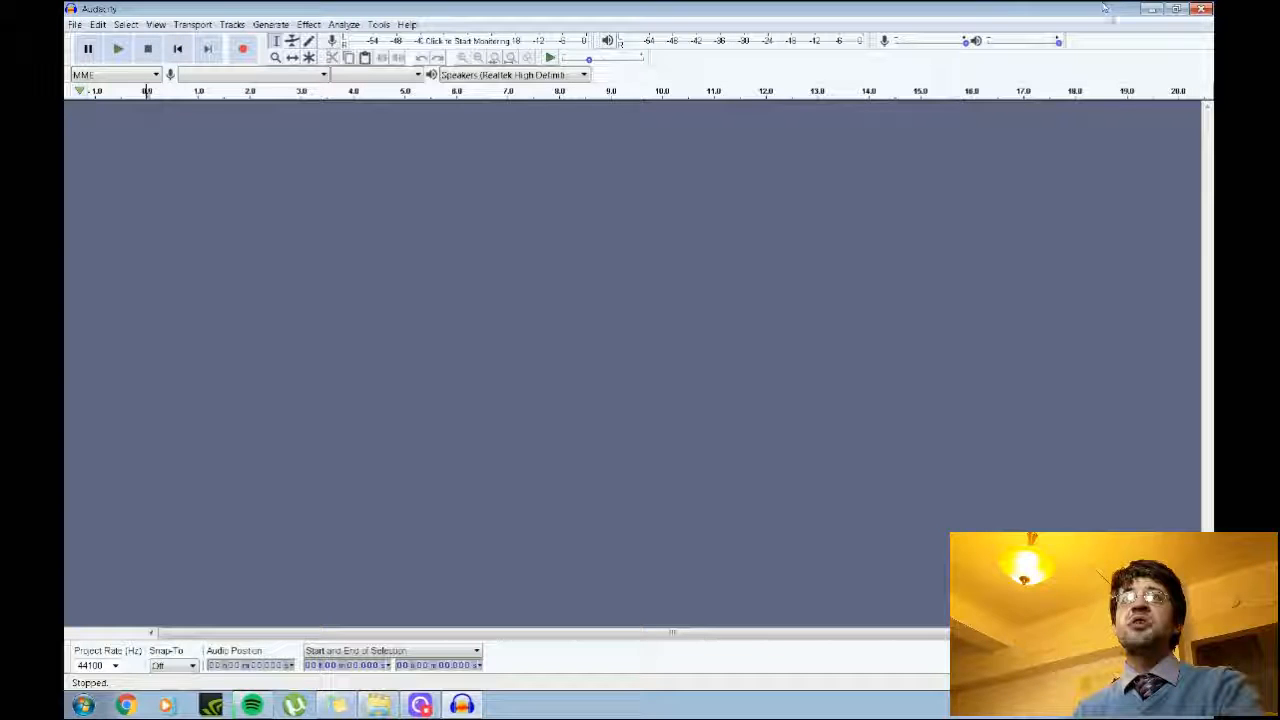
Step: Minimise Audacity, launch VSDC Video Editor from the desktop, and dismiss its Pro upgrade splash window
{"action": "left_click", "coordinate": [1151, 9]}
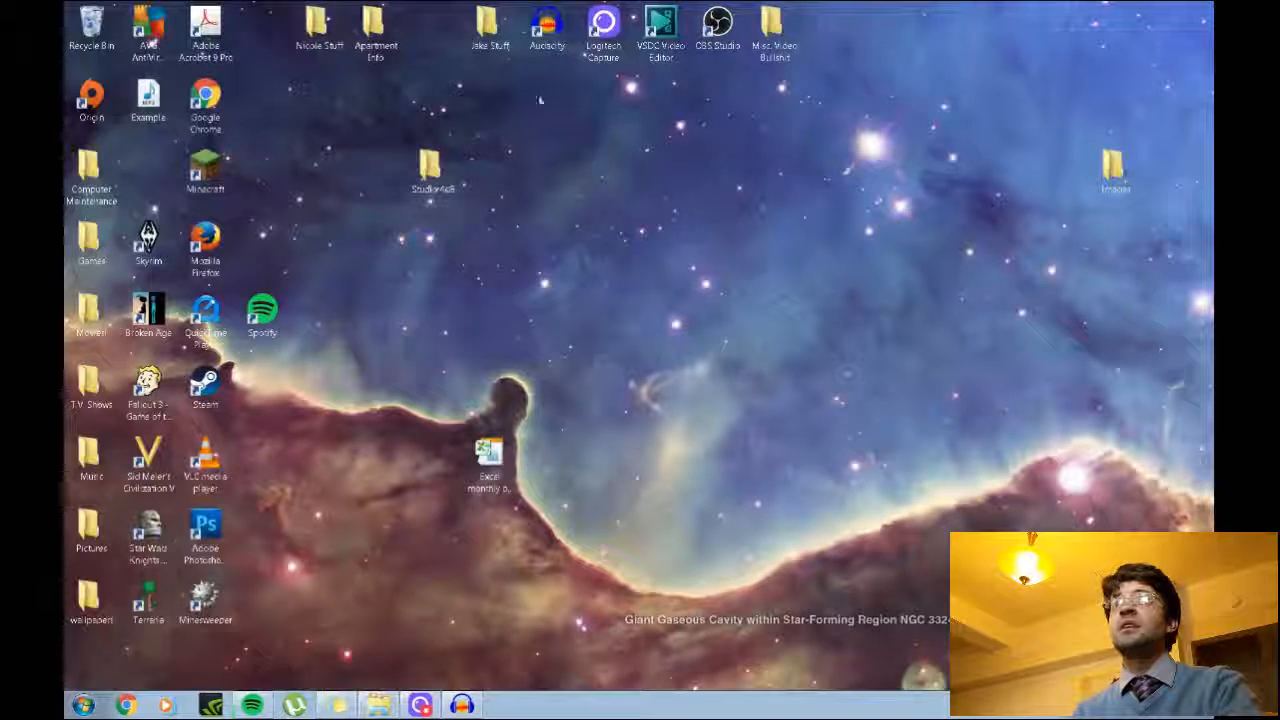
{"action": "double_click", "coordinate": [660, 27]}
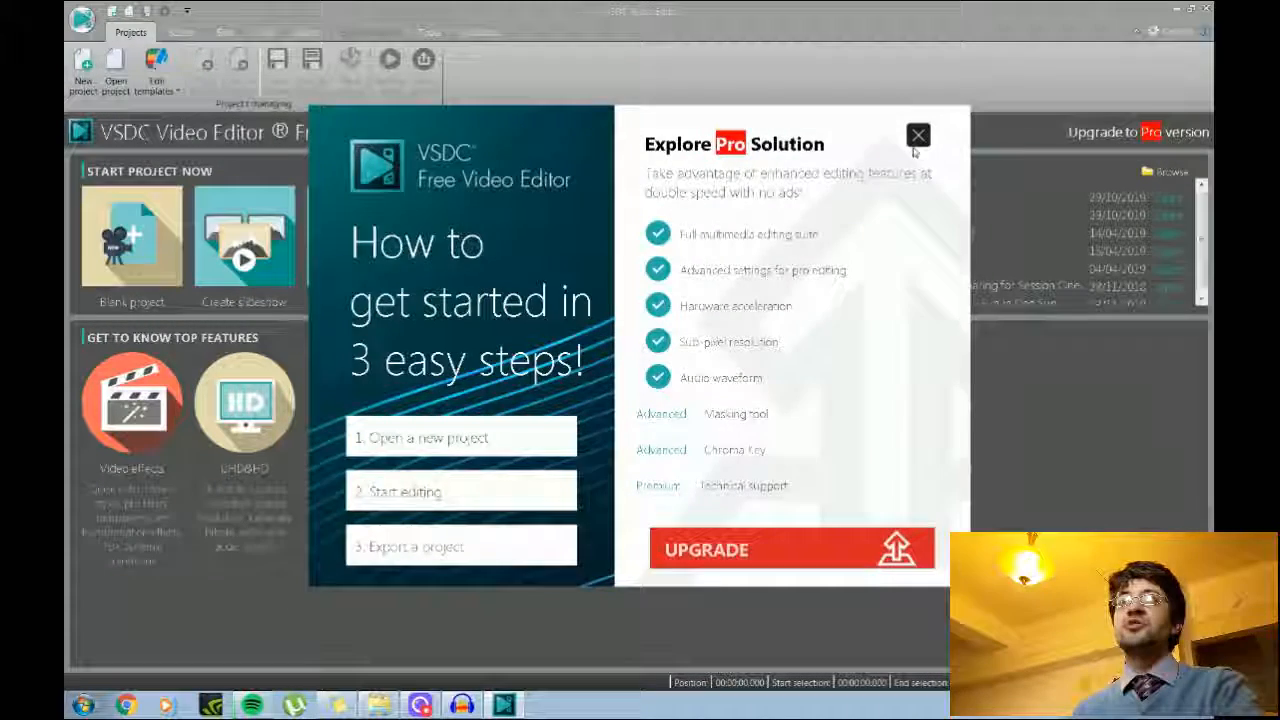
{"action": "left_click", "coordinate": [918, 135]}
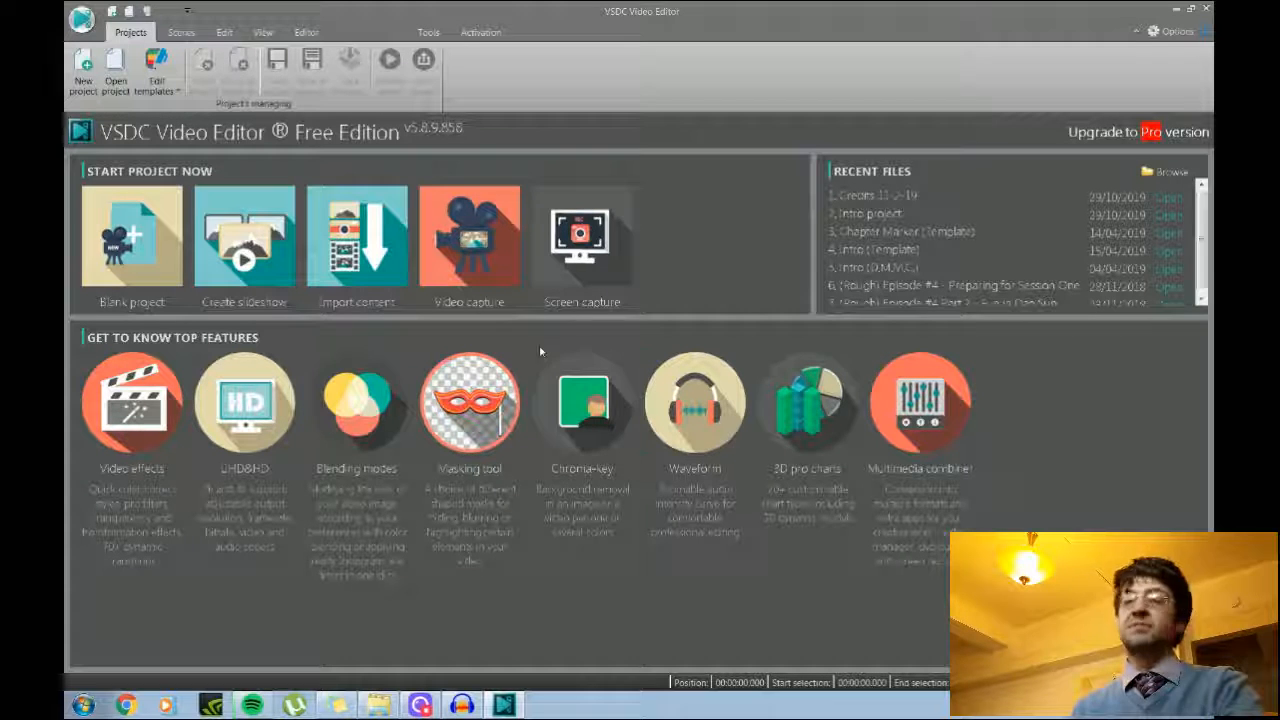